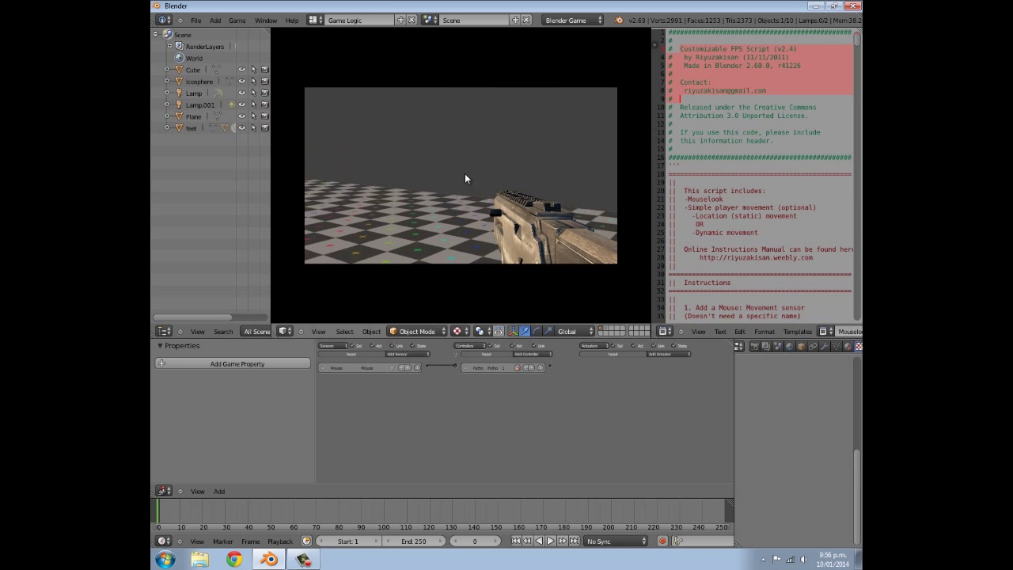
- Stop the running game preview, then restart it to test mouselook
{"action": "key", "text": "Escape"}
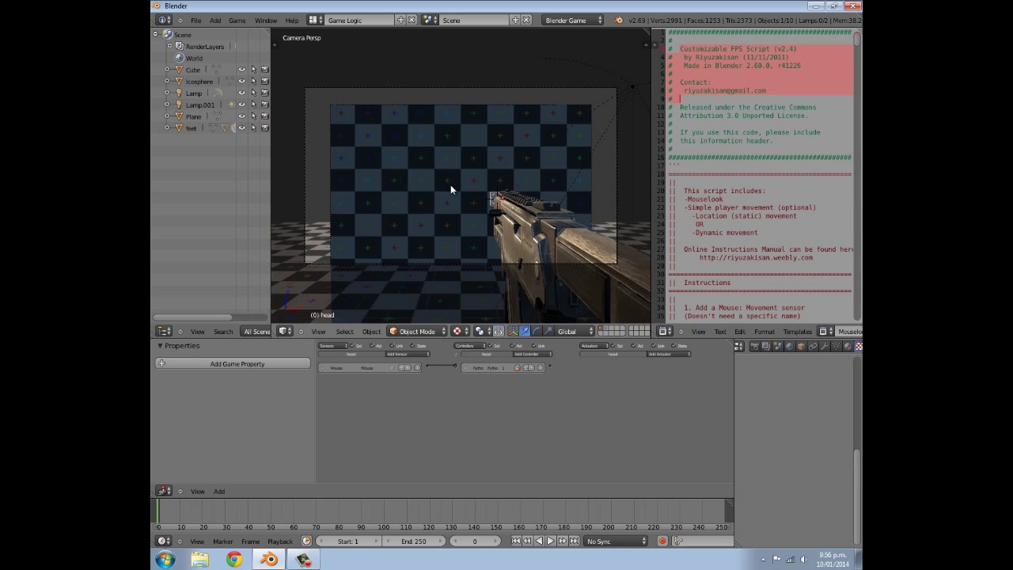
{"action": "key", "text": "p"}
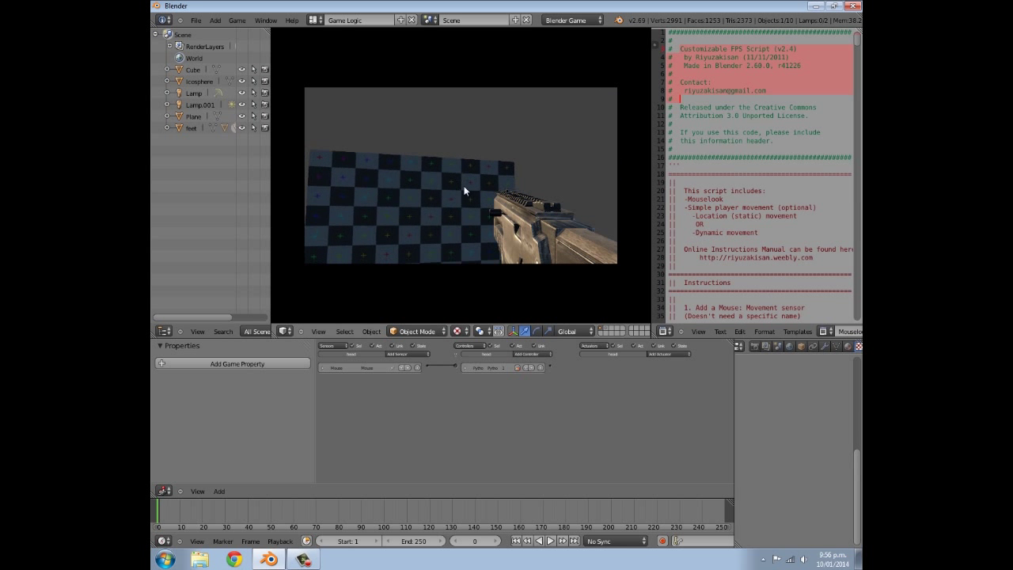
- Walk the player toward the checkered wall, stop the game, and view the gun from the side
{"action": "key", "text": "w"}
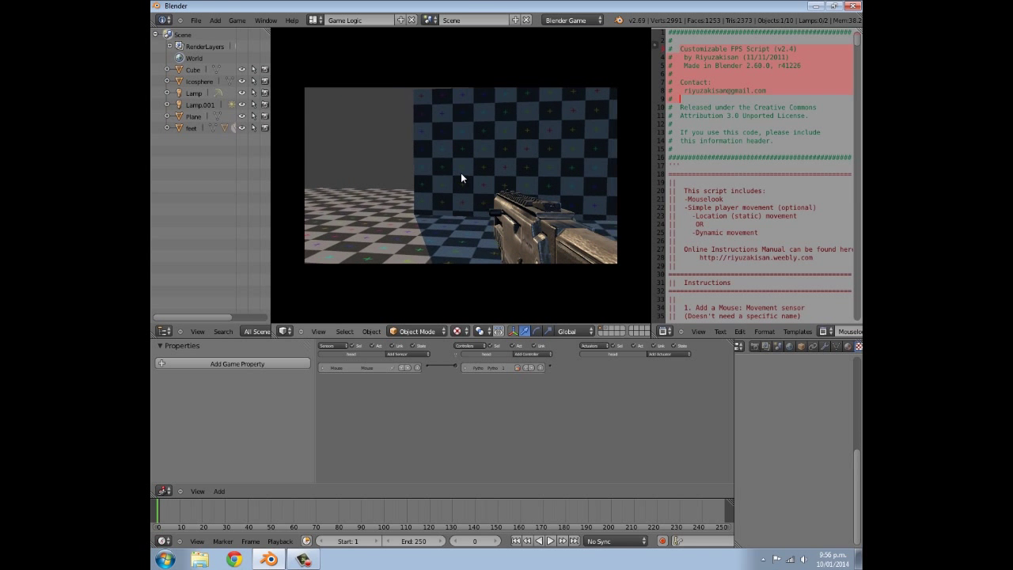
{"action": "key", "text": "Escape"}
{"action": "mouse_move", "coordinate": [462, 176]}
{"action": "middle_mouse_down"}
{"action": "mouse_move", "coordinate": [436, 209]}
{"action": "mouse_move", "coordinate": [439, 195]}
{"action": "middle_mouse_up"}
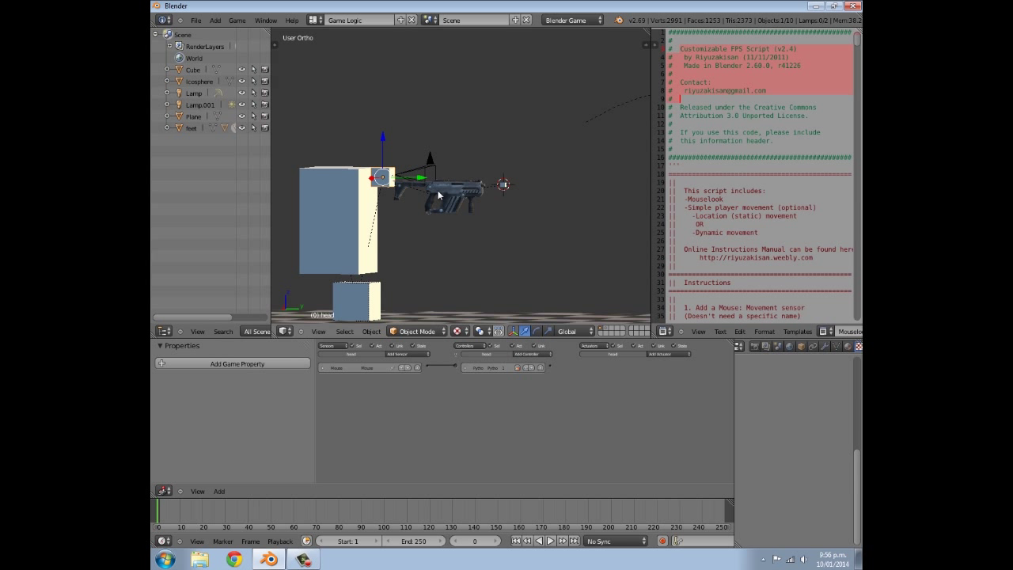
- Select the gun and scrub its animation to frame 6 and back to frame 0
{"action": "right_click", "coordinate": [439, 194]}
{"action": "scroll", "coordinate": [460, 211], "scroll_direction": "up", "scroll_amount": 3}
{"action": "left_click", "coordinate": [174, 516]}
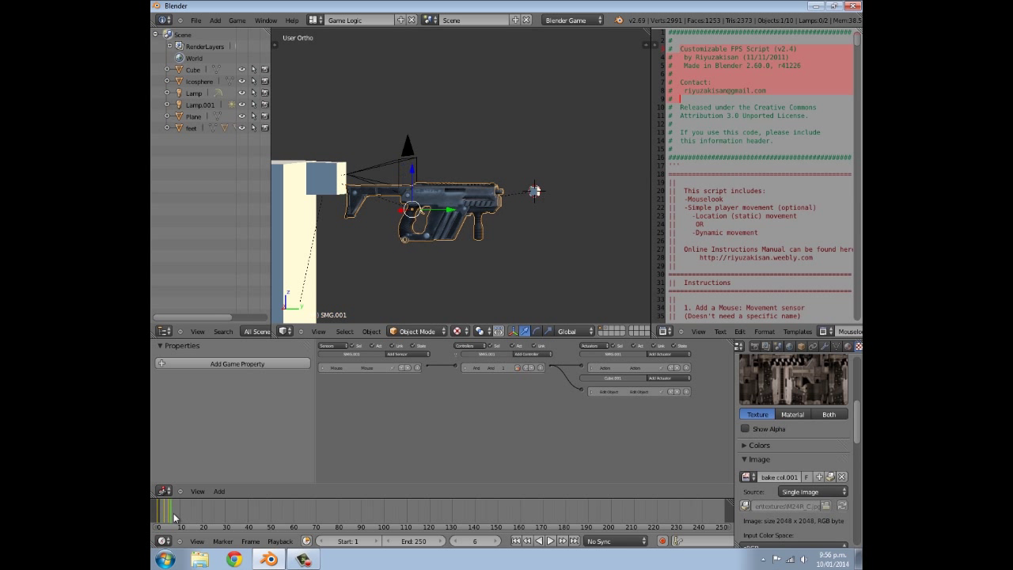
{"action": "left_click_drag", "start_coordinate": [175, 516], "coordinate": [158, 517]}
{"action": "middle_click_drag", "start_coordinate": [472, 242], "coordinate": [543, 250], "text": "shift"}
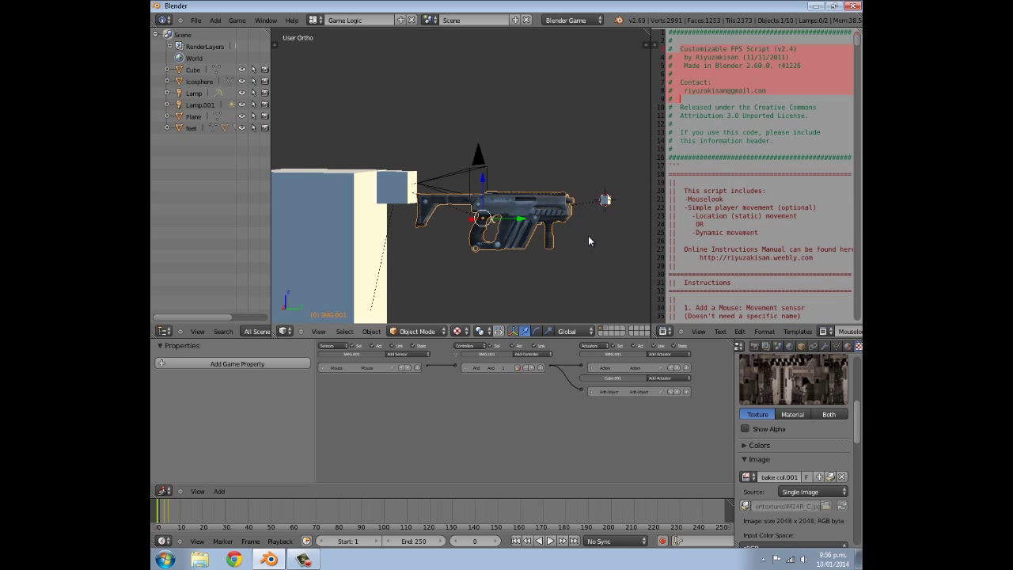
- Trial-tilt the gun's muzzle up around the X axis, then undo the rotation
{"action": "key", "text": "r"}
{"action": "key", "text": "x"}
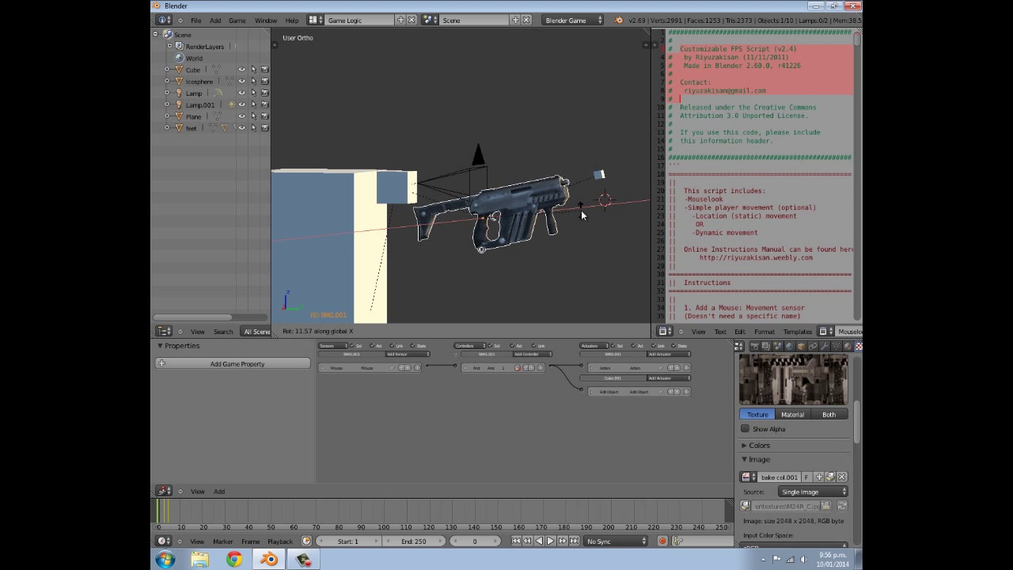
{"action": "left_click", "coordinate": [581, 209]}
{"action": "key", "text": "ctrl+z"}
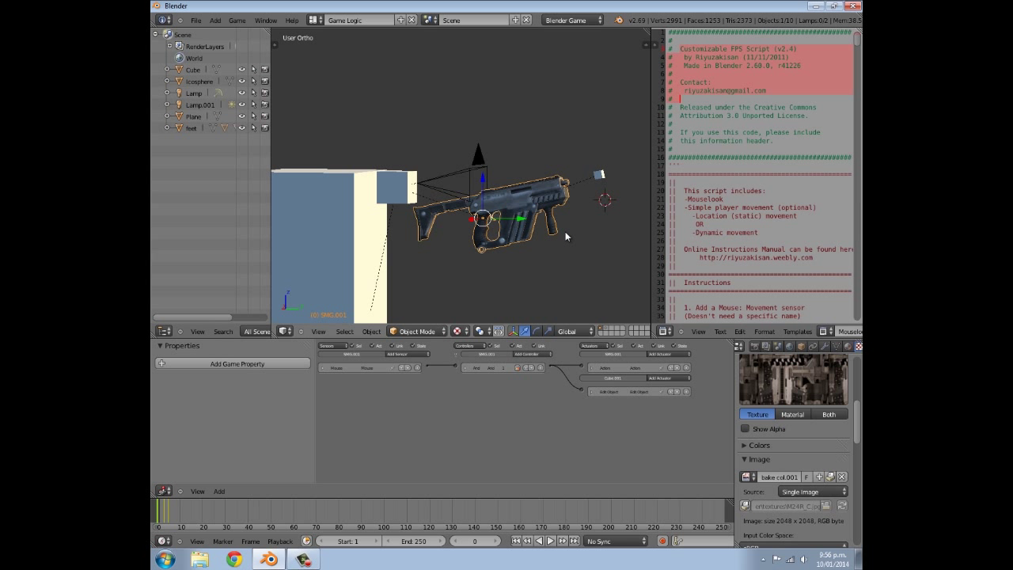
{"action": "middle_click_drag", "start_coordinate": [494, 231], "coordinate": [622, 242]}
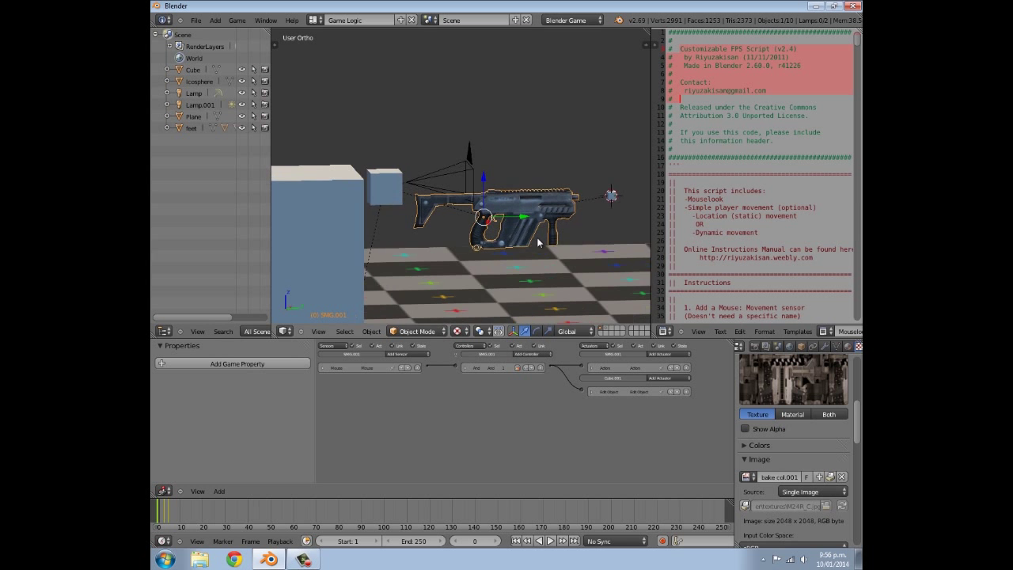
- From the camera view, run the game and strafe past the checkered wall, then stop it
{"action": "key", "text": "KP_0"}
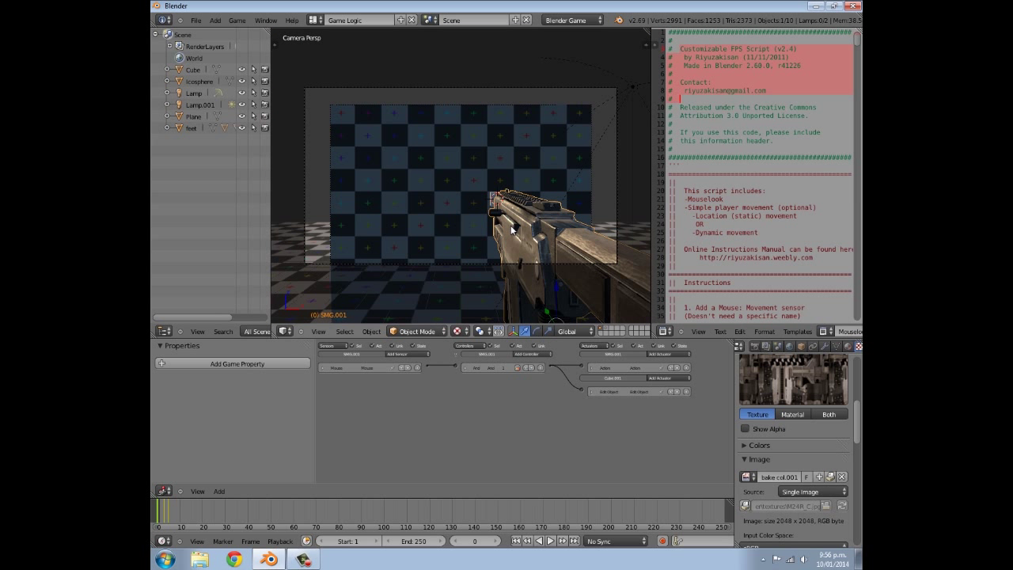
{"action": "key", "text": "p"}
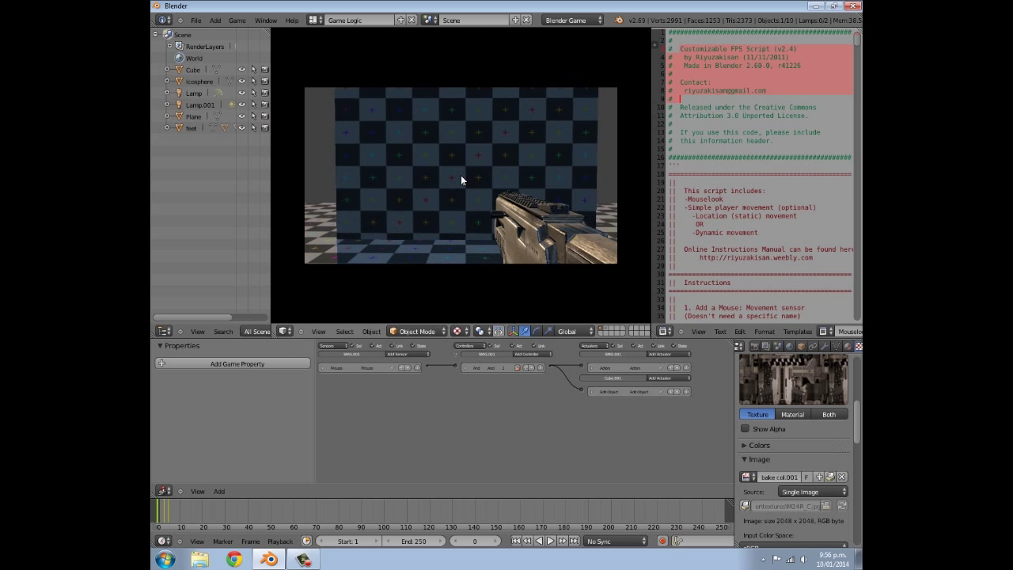
{"action": "key", "text": "a"}
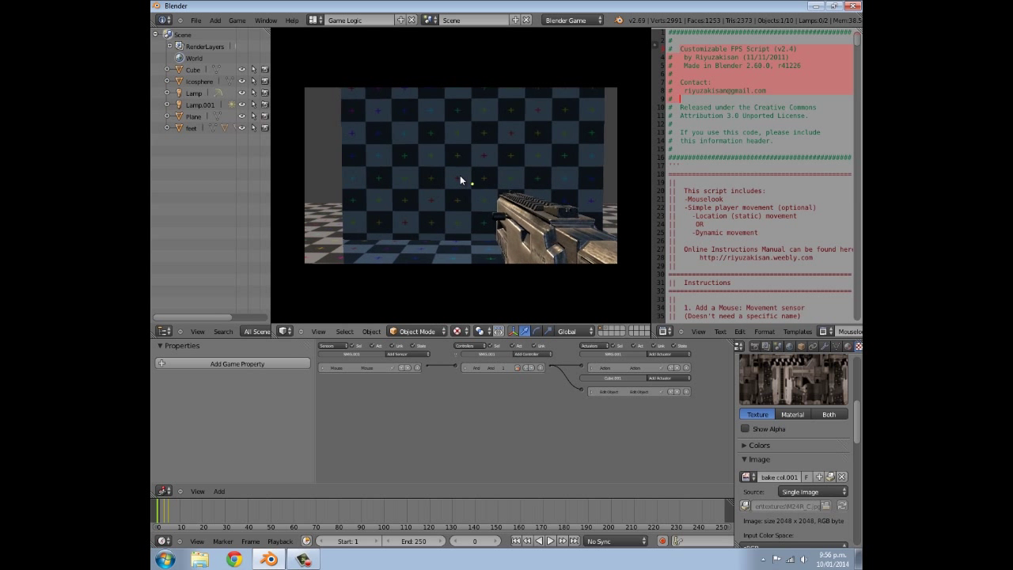
{"action": "key", "text": "a"}
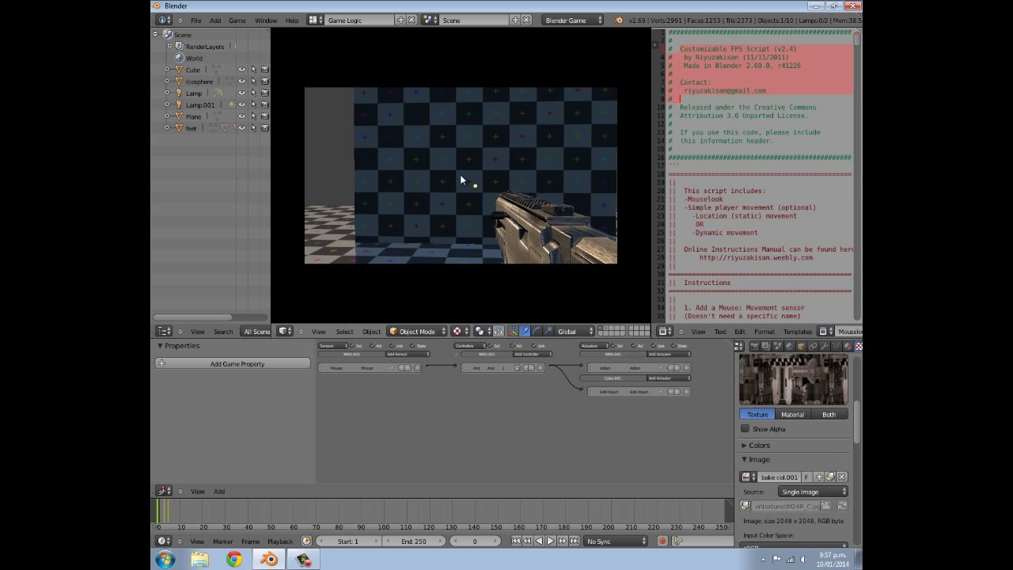
{"action": "key", "text": "Escape"}
- Look down over the floor and select the head block to show its logic bricks
{"action": "key", "text": "KP_0"}
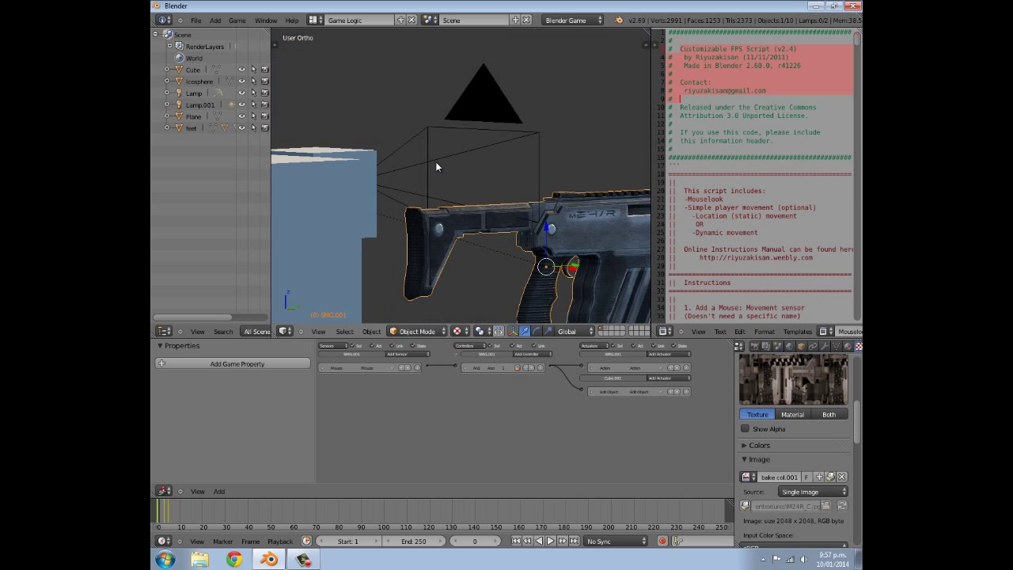
{"action": "scroll", "coordinate": [438, 161], "scroll_direction": "down", "scroll_amount": 3}
{"action": "middle_click_drag", "start_coordinate": [455, 167], "coordinate": [452, 184]}
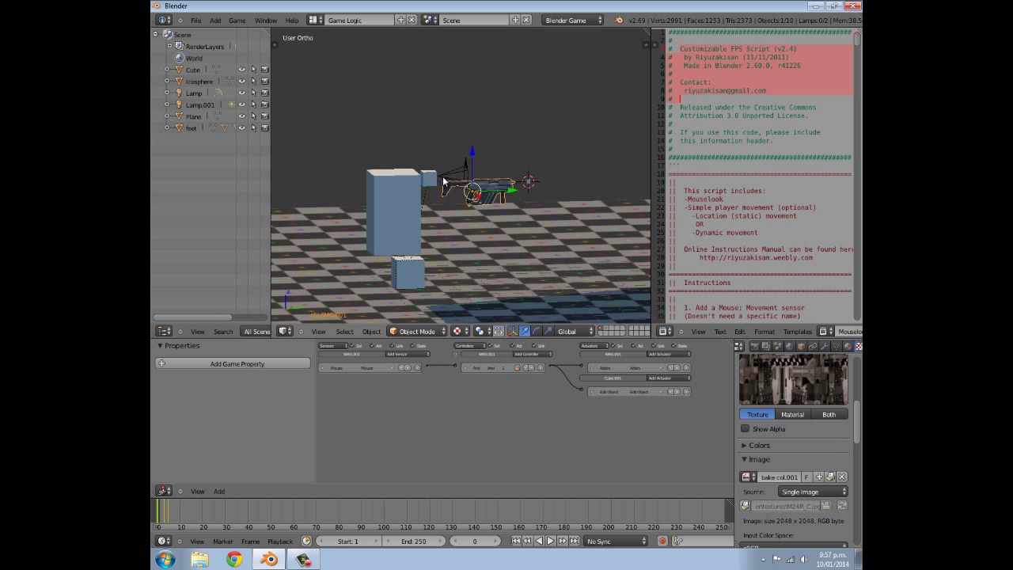
{"action": "middle_click_drag", "start_coordinate": [449, 184], "coordinate": [451, 187]}
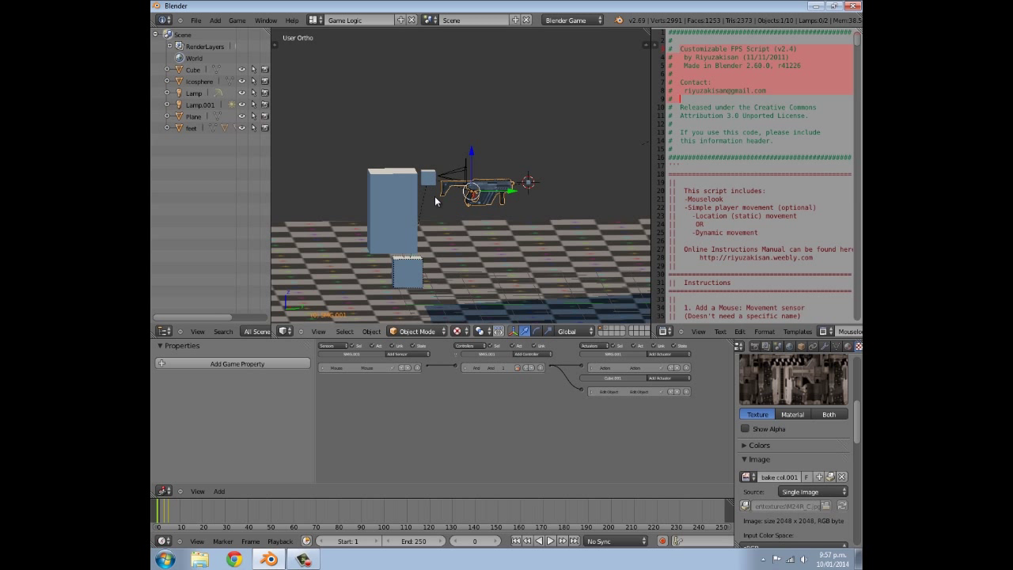
{"action": "scroll", "coordinate": [434, 196], "scroll_direction": "up", "scroll_amount": 3}
{"action": "right_click", "coordinate": [415, 177]}
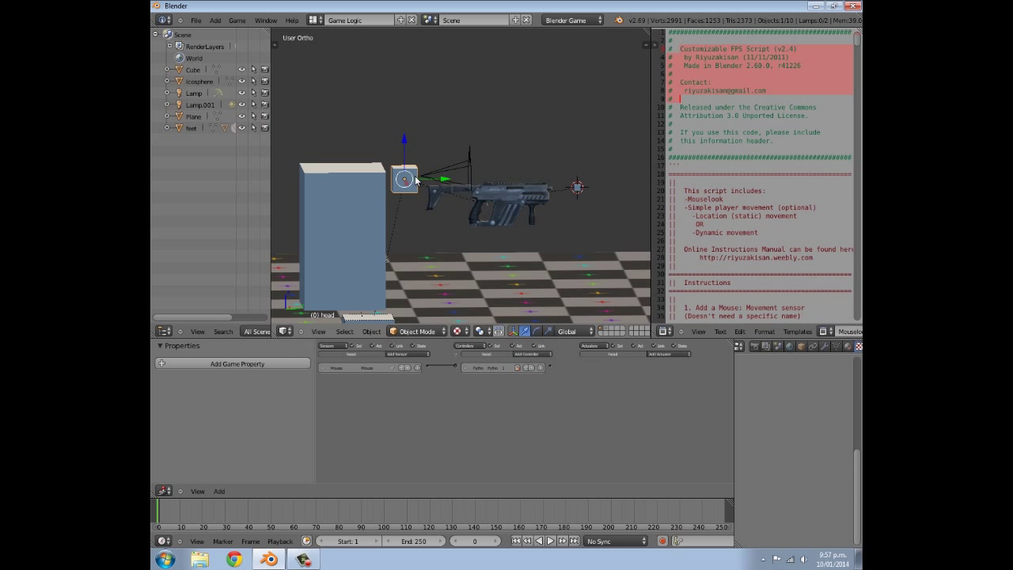
- Orbit around the rig to a steep top-down view of the head and gun
{"action": "scroll", "coordinate": [516, 207], "scroll_direction": "down", "scroll_amount": 3}
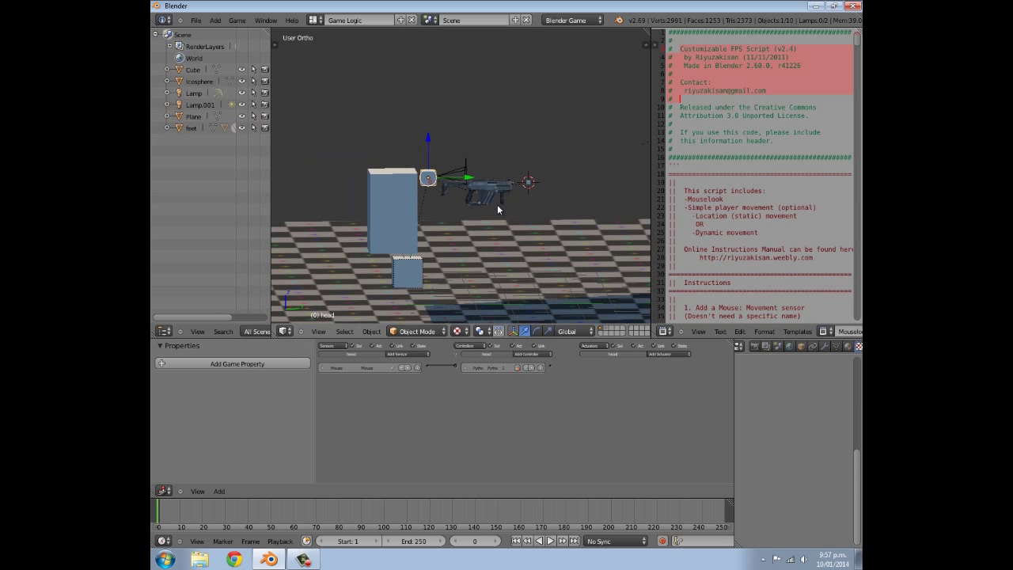
{"action": "middle_click_drag", "start_coordinate": [497, 204], "coordinate": [581, 156]}
{"action": "scroll", "coordinate": [578, 212], "scroll_direction": "down", "scroll_amount": 2}
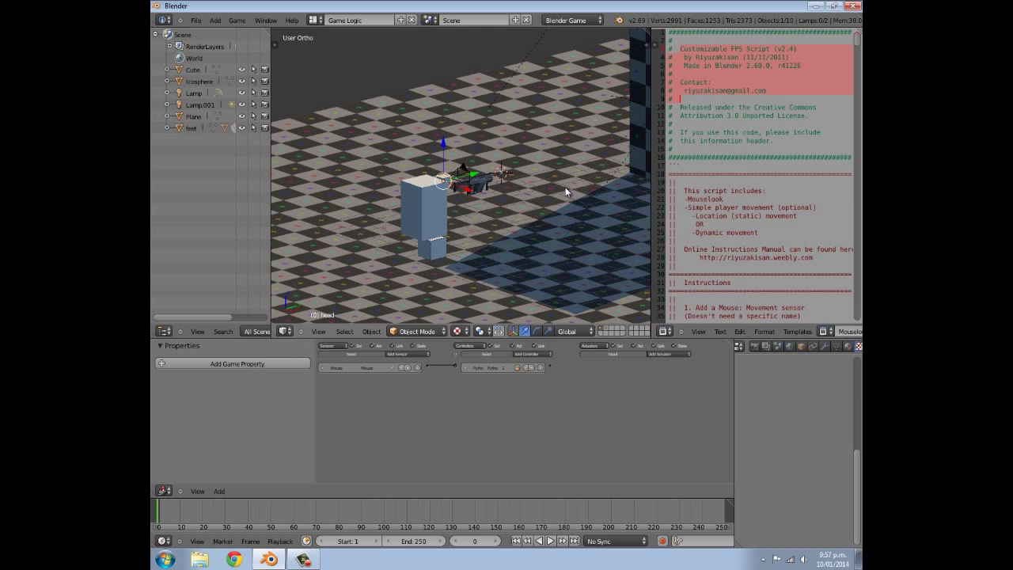
{"action": "scroll", "coordinate": [561, 185], "scroll_direction": "down", "scroll_amount": 4}
{"action": "mouse_move", "coordinate": [540, 206]}
{"action": "middle_mouse_down"}
{"action": "mouse_move", "coordinate": [604, 197]}
{"action": "mouse_move", "coordinate": [459, 206]}
{"action": "middle_mouse_up"}
{"action": "scroll", "coordinate": [458, 201], "scroll_direction": "up", "scroll_amount": 4}
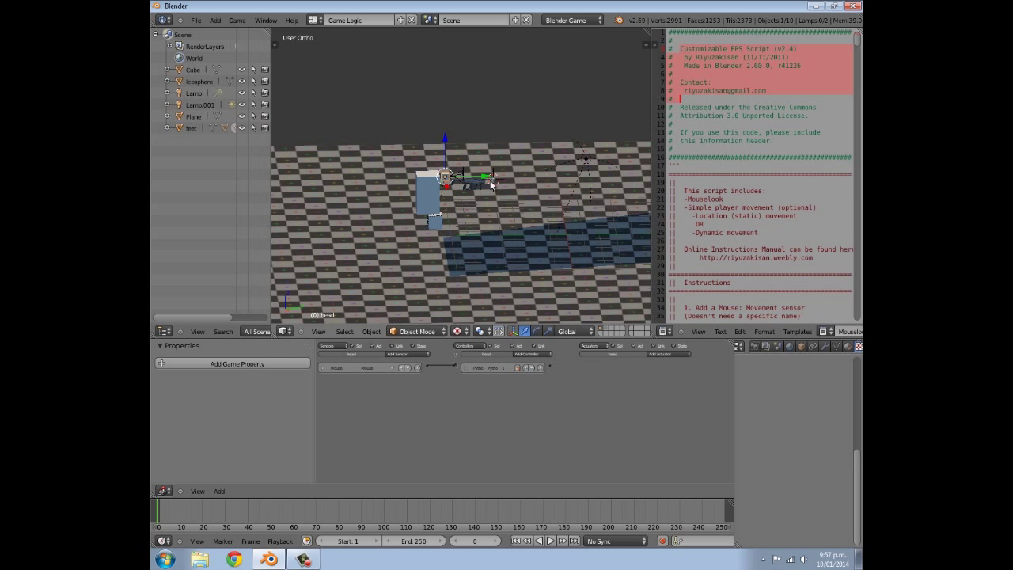
{"action": "scroll", "coordinate": [490, 180], "scroll_direction": "down", "scroll_amount": 1}
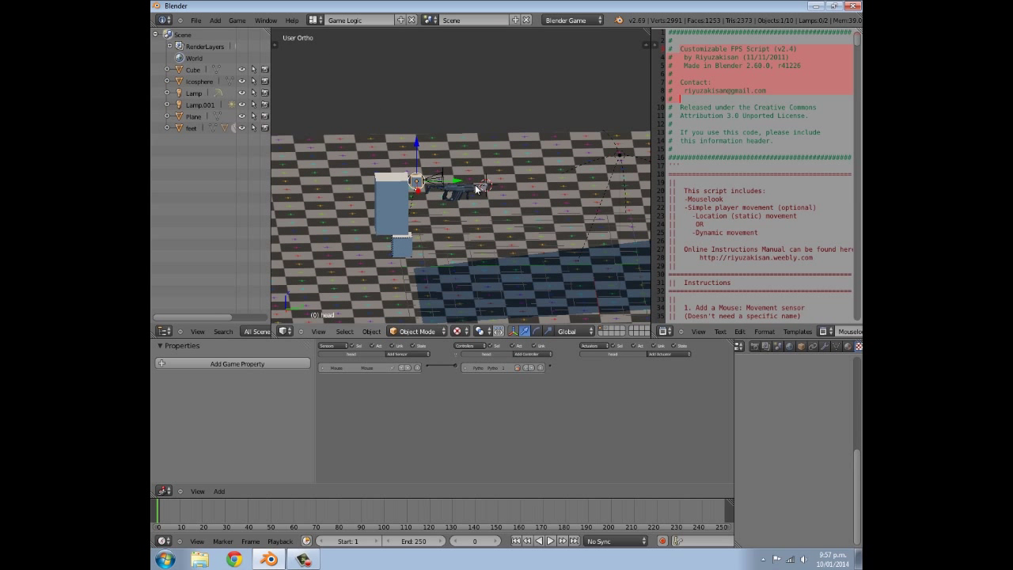
{"action": "middle_click_drag", "start_coordinate": [475, 185], "coordinate": [494, 210]}
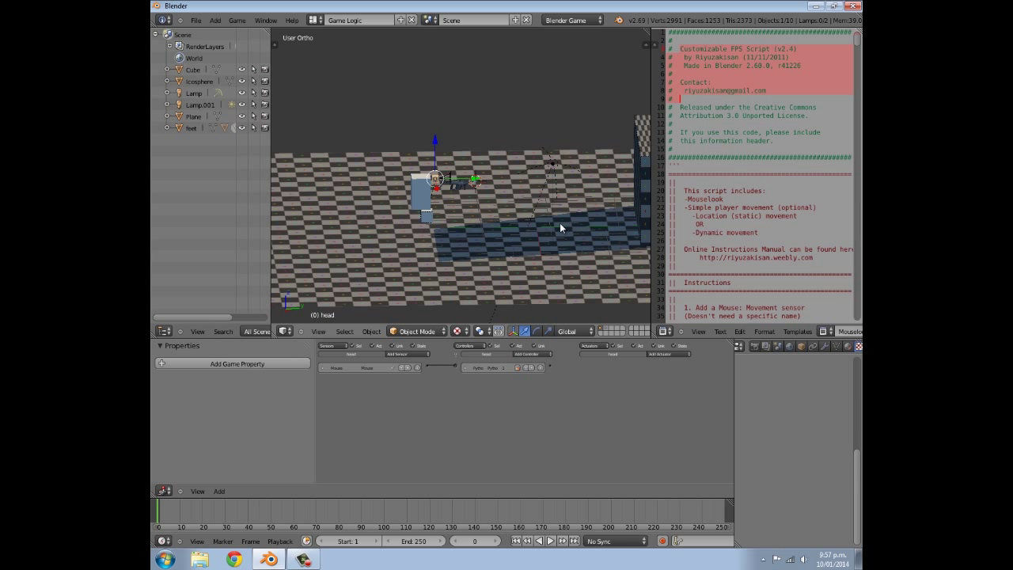
{"action": "middle_click_drag", "start_coordinate": [559, 228], "coordinate": [544, 230]}
{"action": "mouse_move", "coordinate": [473, 206]}
{"action": "middle_mouse_down"}
{"action": "mouse_move", "coordinate": [341, 221]}
{"action": "mouse_move", "coordinate": [432, 214]}
{"action": "mouse_move", "coordinate": [432, 229]}
{"action": "mouse_move", "coordinate": [461, 186]}
{"action": "middle_mouse_up"}
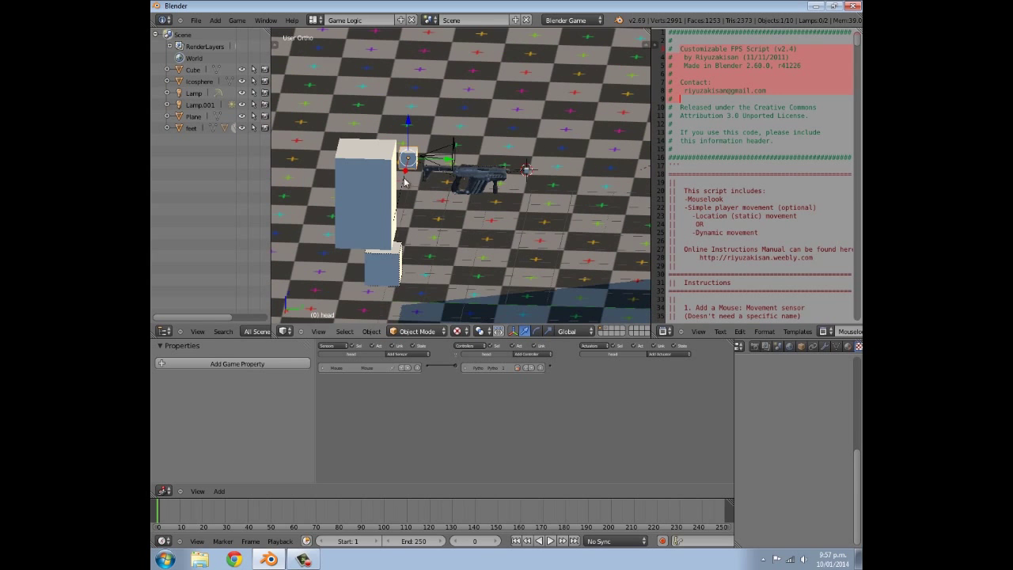
{"action": "scroll", "coordinate": [731, 156], "scroll_direction": "down", "scroll_amount": 6}
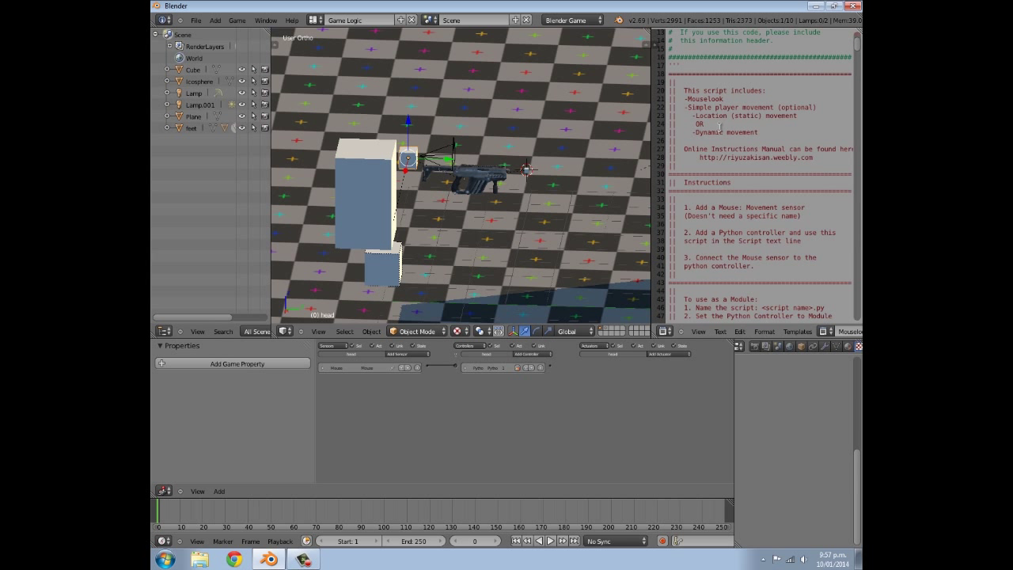
{"action": "scroll", "coordinate": [731, 156], "scroll_direction": "up", "scroll_amount": 6}
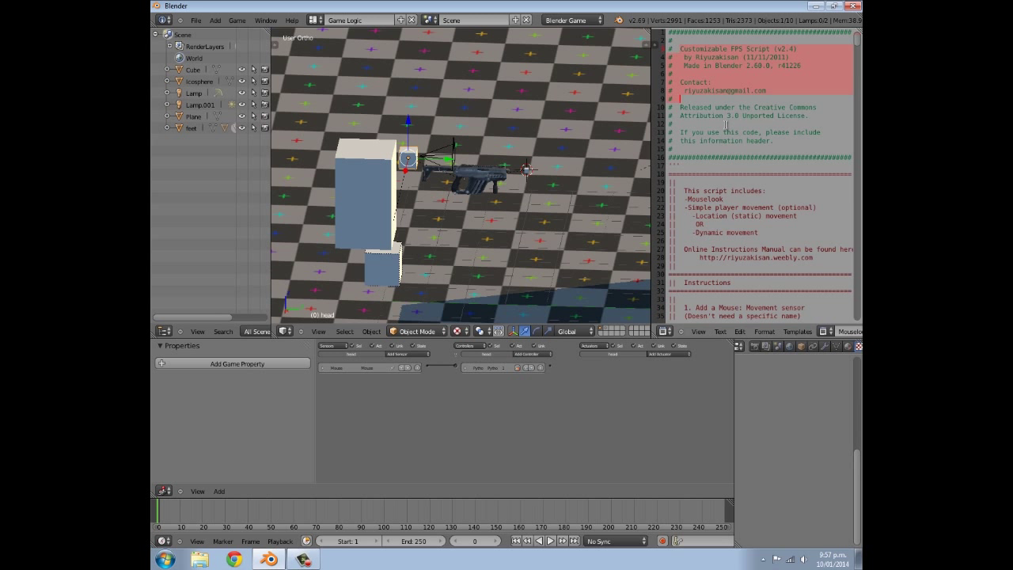
{"action": "scroll", "coordinate": [725, 126], "scroll_direction": "down", "scroll_amount": 2}
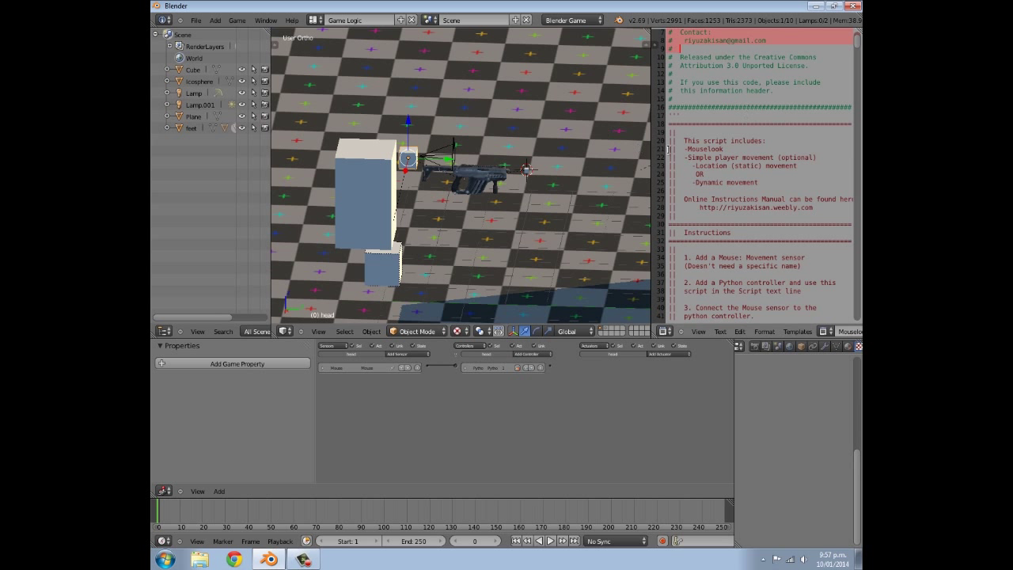
{"action": "scroll", "coordinate": [668, 149], "scroll_direction": "down", "scroll_amount": 4}
{"action": "scroll", "coordinate": [715, 233], "scroll_direction": "down", "scroll_amount": 8}
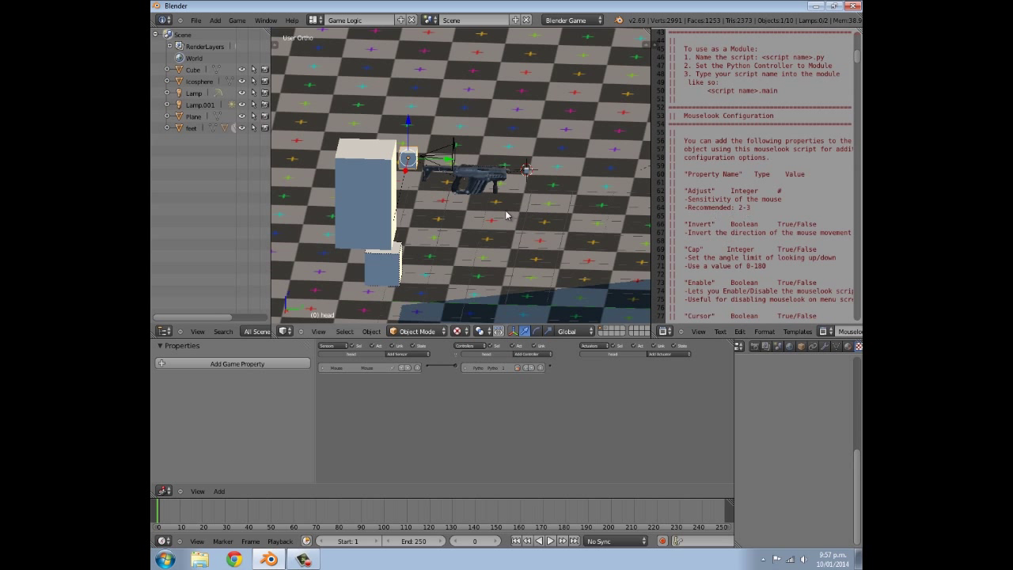
{"action": "scroll", "coordinate": [507, 210], "scroll_direction": "up", "scroll_amount": 5}
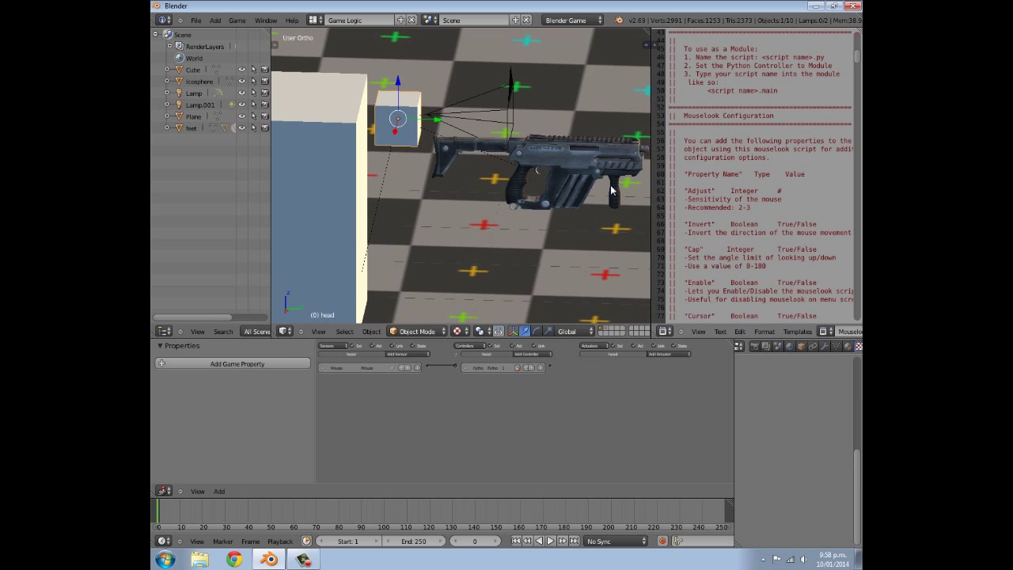
{"action": "scroll", "coordinate": [611, 190], "scroll_direction": "down", "scroll_amount": 5}
{"action": "scroll", "coordinate": [555, 142], "scroll_direction": "up", "scroll_amount": 1}
{"action": "scroll", "coordinate": [531, 118], "scroll_direction": "up", "scroll_amount": 2}
{"action": "scroll", "coordinate": [519, 103], "scroll_direction": "up", "scroll_amount": 1}
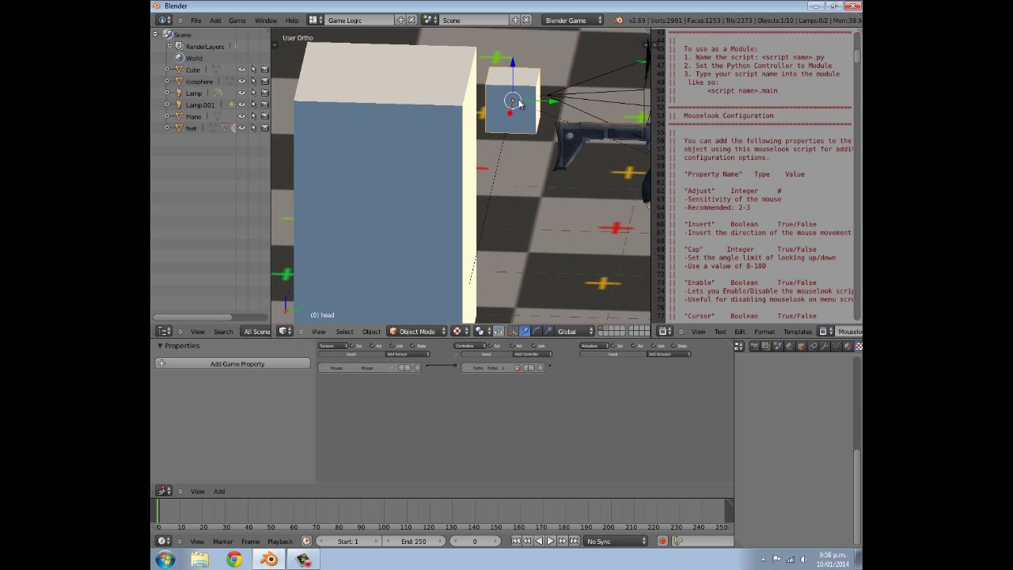
{"action": "scroll", "coordinate": [558, 76], "scroll_direction": "down", "scroll_amount": 2}
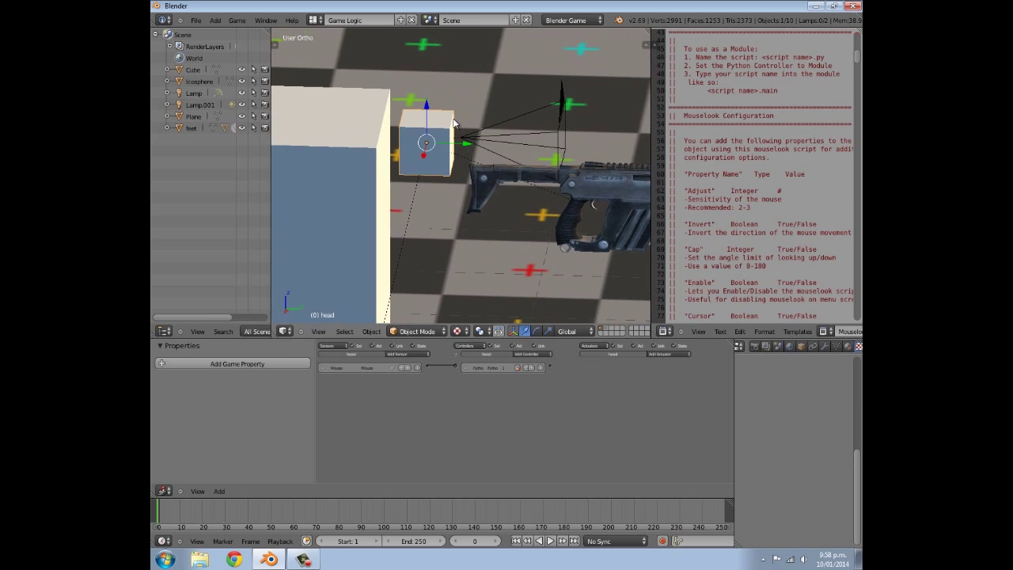
{"action": "scroll", "coordinate": [546, 103], "scroll_direction": "down", "scroll_amount": 1}
{"action": "right_click", "coordinate": [527, 134]}
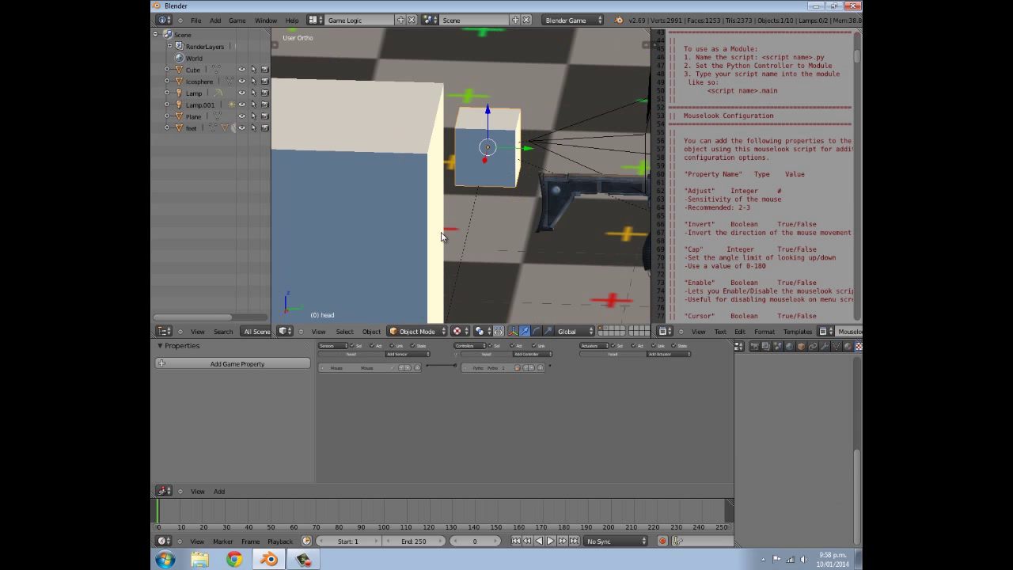
{"action": "scroll", "coordinate": [489, 179], "scroll_direction": "down", "scroll_amount": 3}
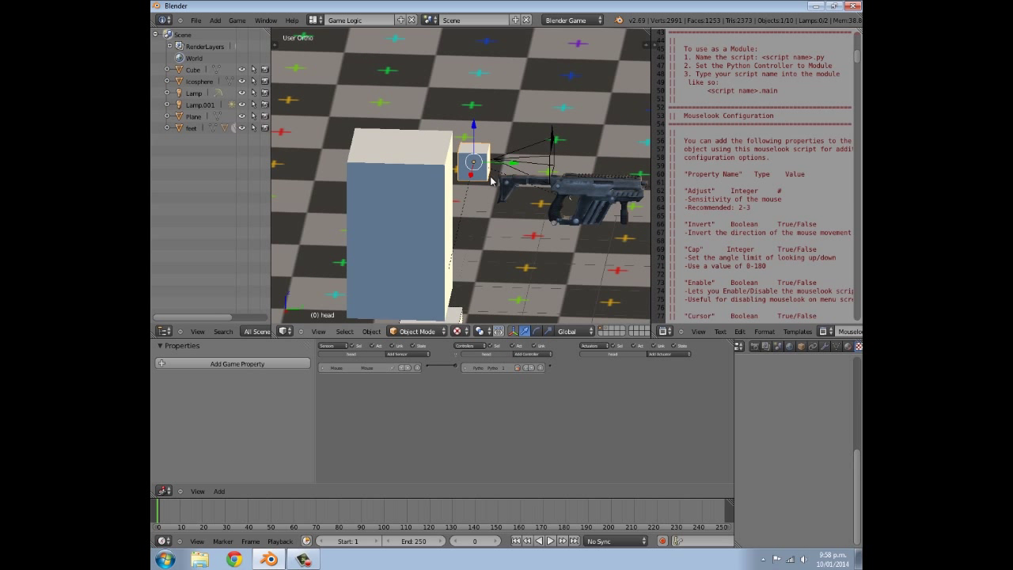
{"action": "scroll", "coordinate": [490, 181], "scroll_direction": "down", "scroll_amount": 3}
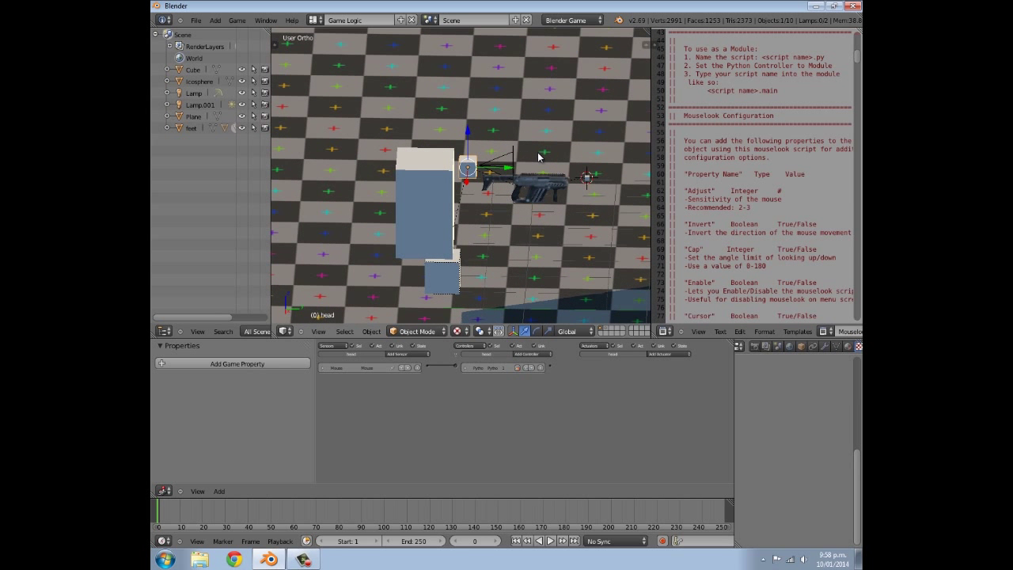
{"action": "scroll", "coordinate": [535, 184], "scroll_direction": "up", "scroll_amount": 3}
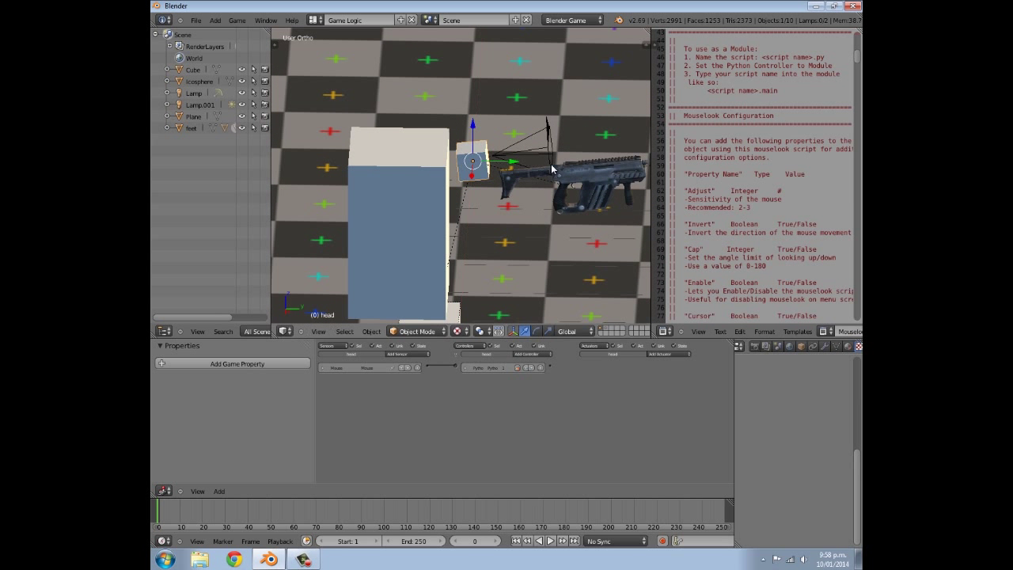
- Test-run the mouselook game several times, viewing the checker wall from a low angle
{"action": "middle_click_drag", "start_coordinate": [552, 169], "coordinate": [539, 154]}
{"action": "scroll", "coordinate": [543, 148], "scroll_direction": "down", "scroll_amount": 4}
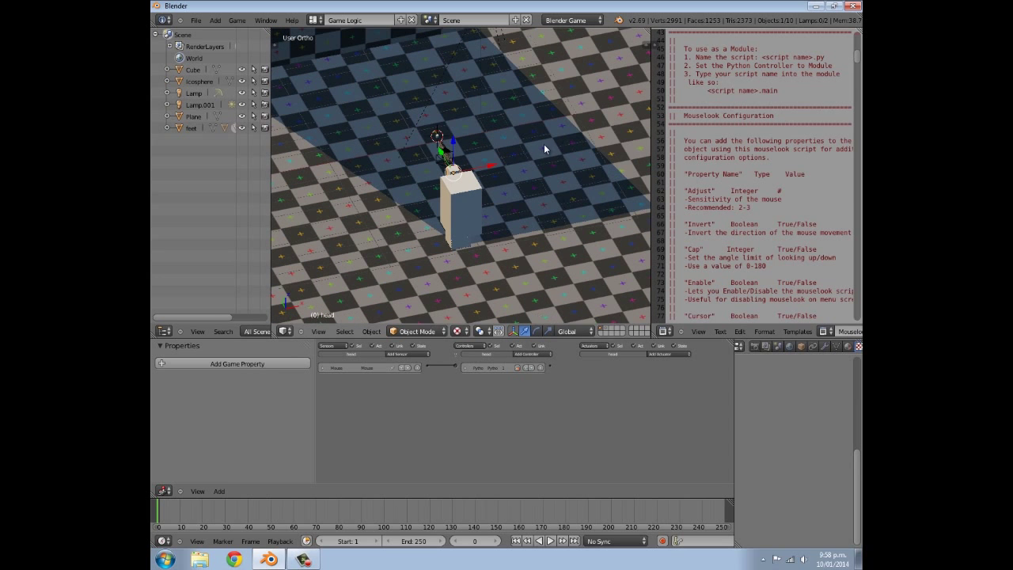
{"action": "key", "text": "p"}
{"action": "key", "text": "Escape"}
{"action": "key", "text": "p"}
{"action": "key", "text": "Escape"}
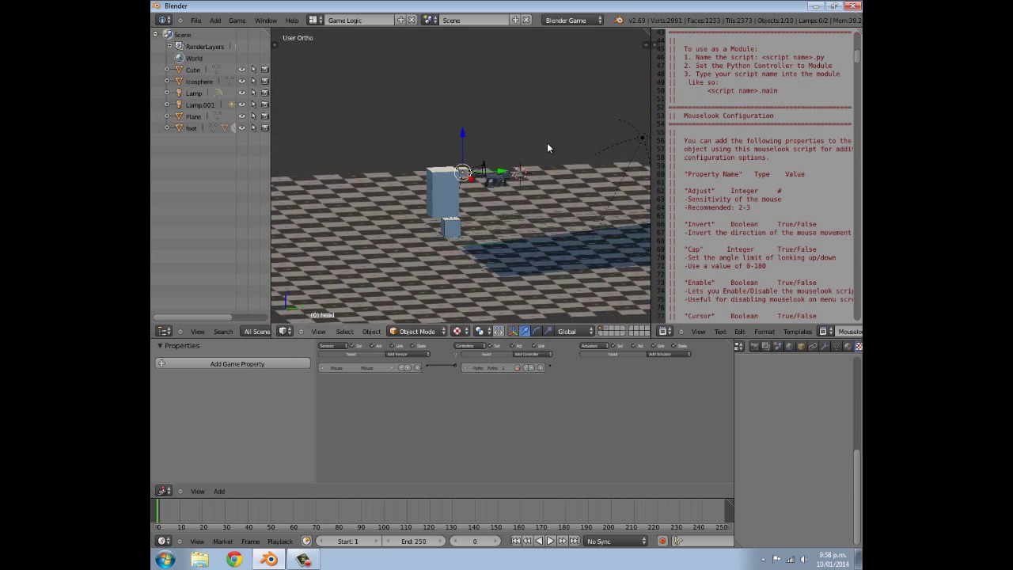
{"action": "mouse_move", "coordinate": [547, 148]}
{"action": "middle_mouse_down"}
{"action": "mouse_move", "coordinate": [550, 163]}
{"action": "mouse_move", "coordinate": [547, 151]}
{"action": "mouse_move", "coordinate": [527, 179]}
{"action": "middle_mouse_up"}
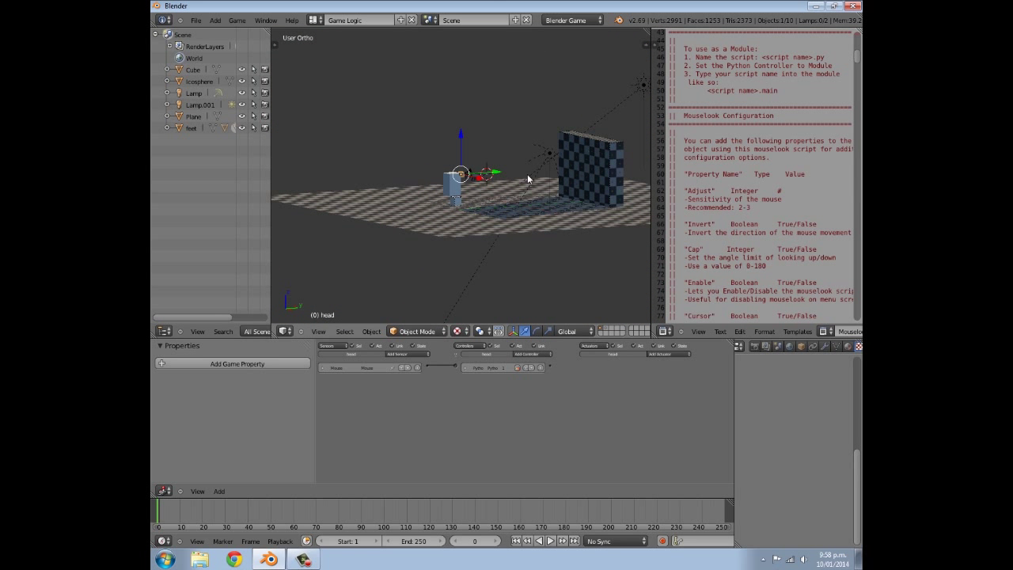
{"action": "key", "text": "p"}
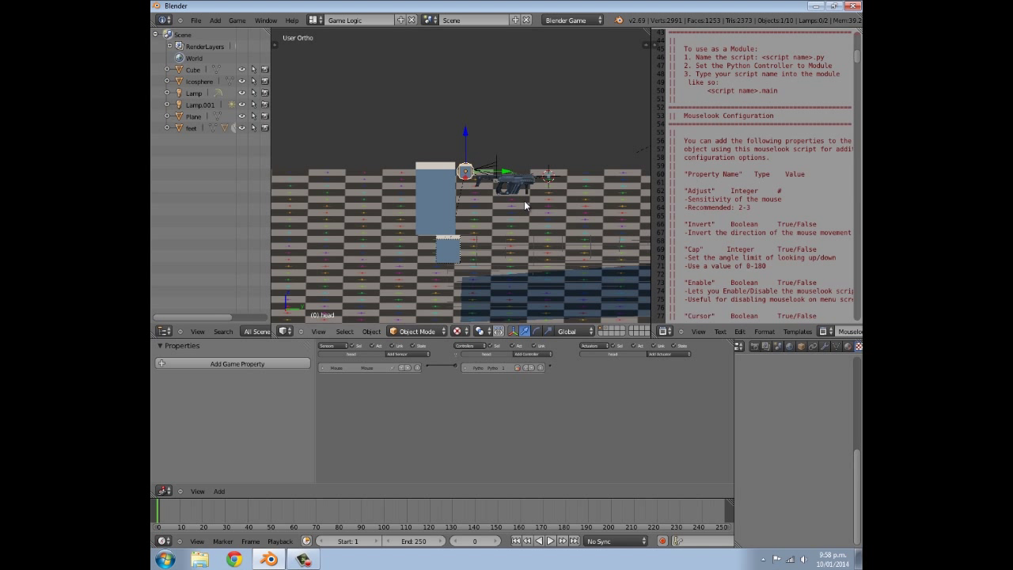
- Orbit and zoom to a steep angled view of the body box and gun
{"action": "scroll", "coordinate": [524, 200], "scroll_direction": "up", "scroll_amount": 2}
{"action": "mouse_move", "coordinate": [524, 200]}
{"action": "middle_mouse_down"}
{"action": "mouse_move", "coordinate": [455, 208]}
{"action": "mouse_move", "coordinate": [587, 198]}
{"action": "mouse_move", "coordinate": [428, 113]}
{"action": "middle_mouse_up"}
{"action": "scroll", "coordinate": [588, 198], "scroll_direction": "down", "scroll_amount": 3}
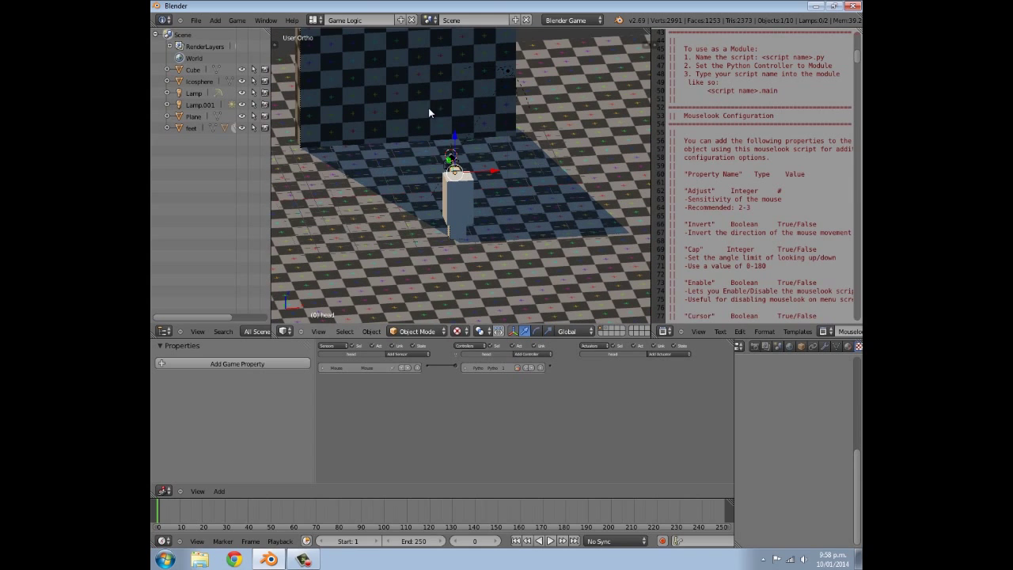
{"action": "middle_click_drag", "start_coordinate": [450, 152], "coordinate": [454, 131]}
{"action": "scroll", "coordinate": [455, 122], "scroll_direction": "up", "scroll_amount": 2}
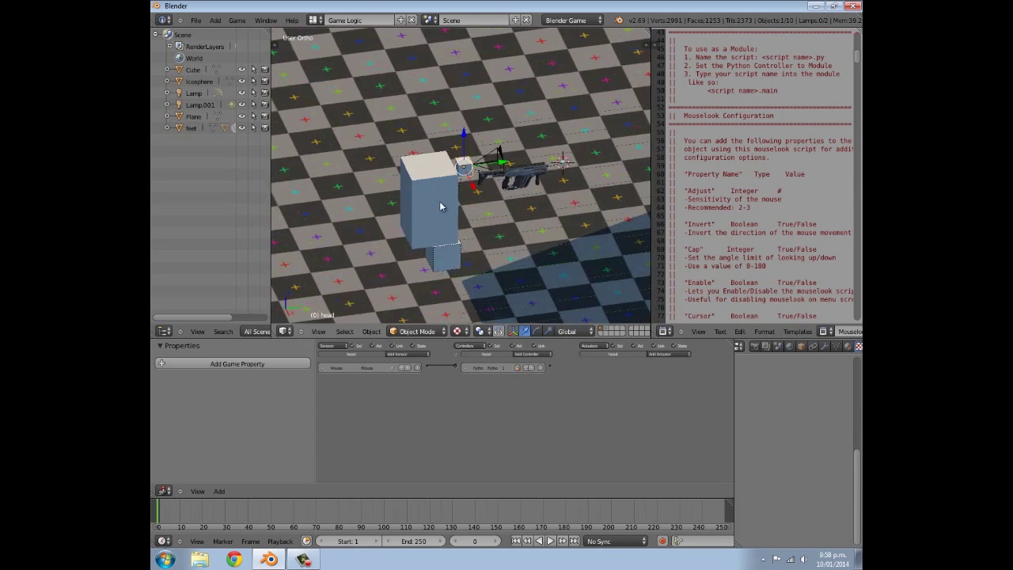
{"action": "scroll", "coordinate": [456, 118], "scroll_direction": "up", "scroll_amount": 3}
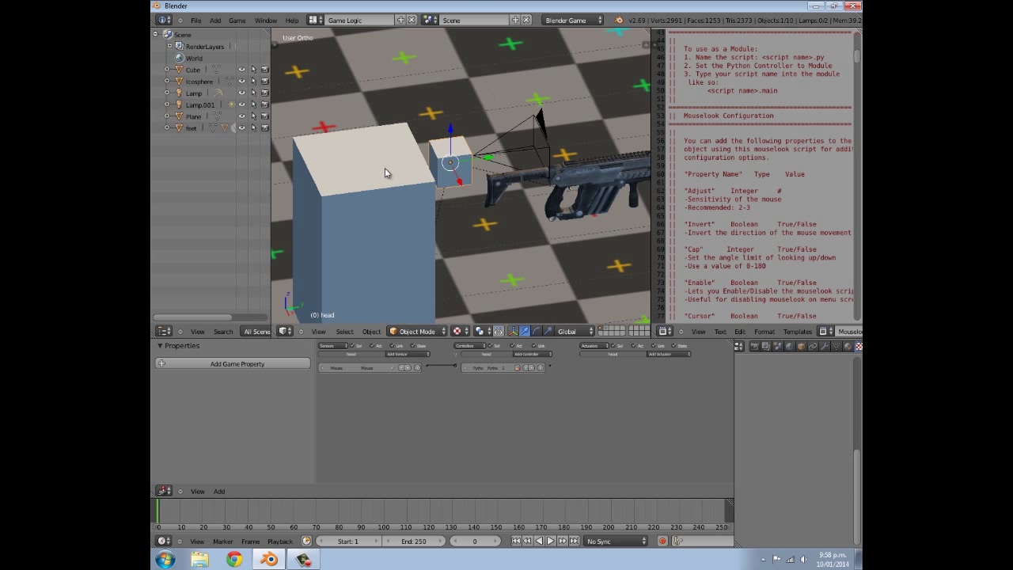
{"action": "middle_click_drag", "start_coordinate": [385, 168], "coordinate": [457, 160]}
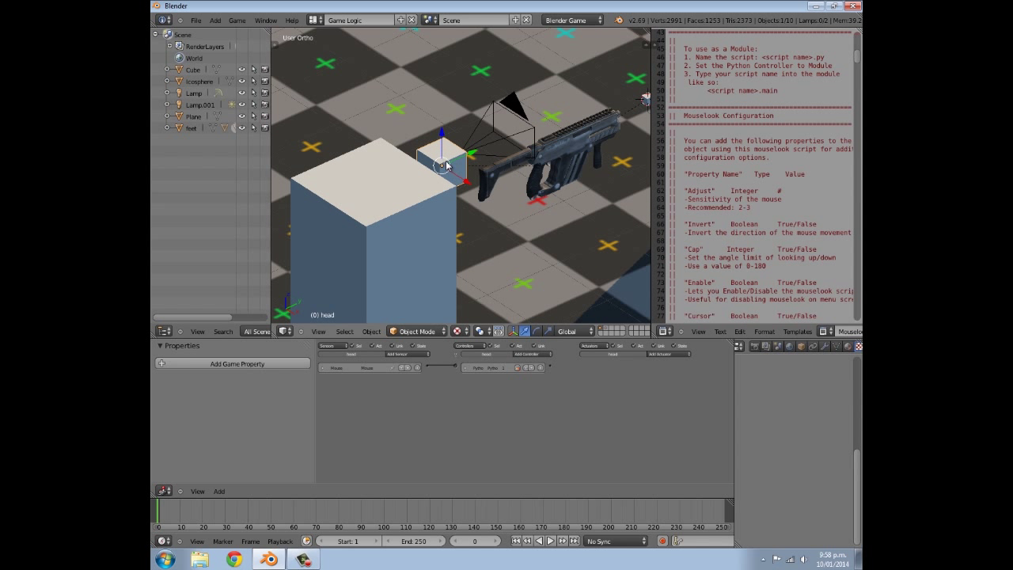
{"action": "scroll", "coordinate": [447, 164], "scroll_direction": "down", "scroll_amount": 3}
{"action": "scroll", "coordinate": [456, 187], "scroll_direction": "down", "scroll_amount": 2}
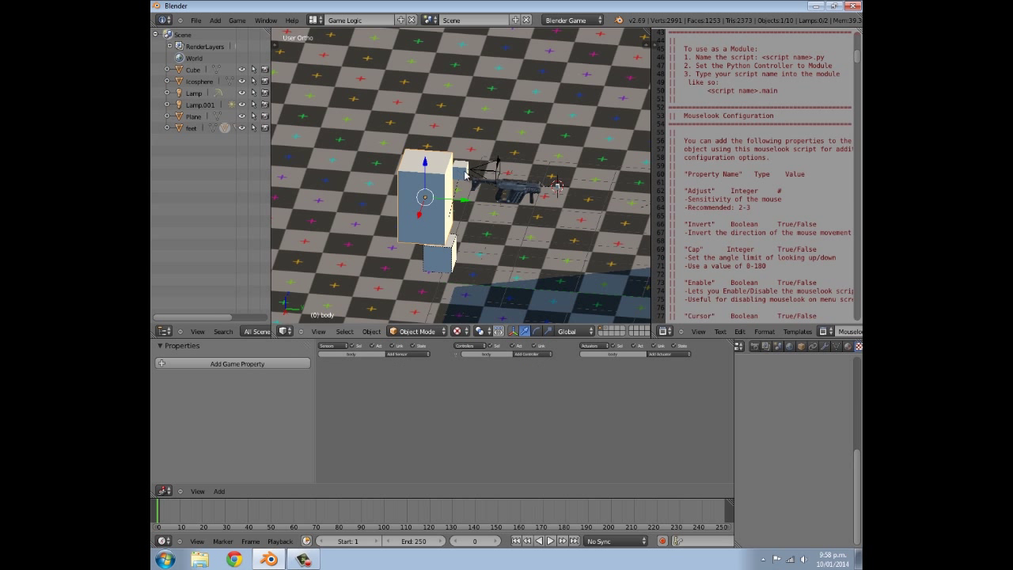
- Delete the tall body box and move the head cube with its gun further left
{"action": "right_click", "coordinate": [417, 209]}
{"action": "key", "text": "x"}
{"action": "left_click", "coordinate": [455, 207]}
{"action": "right_click", "coordinate": [455, 170]}
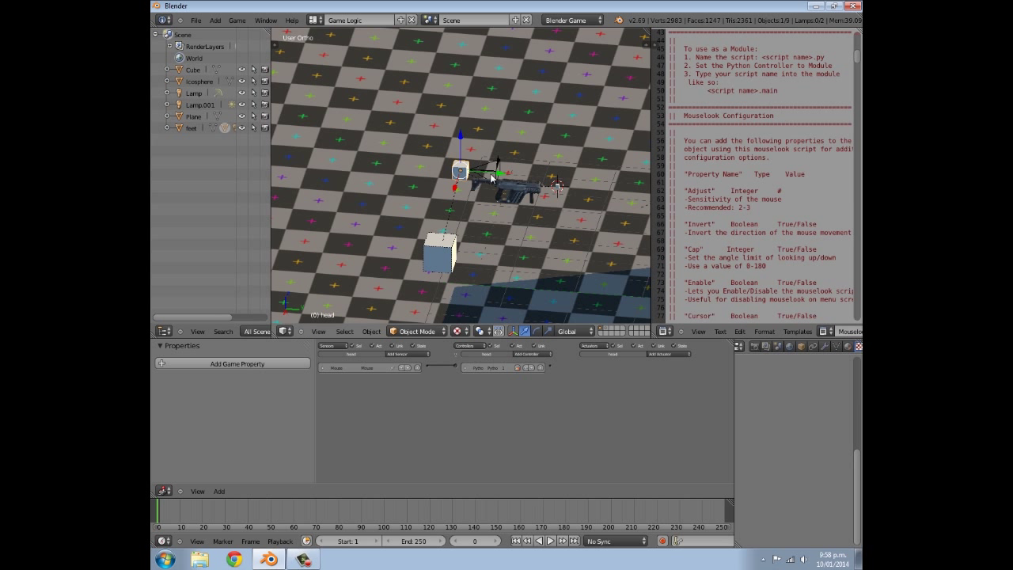
{"action": "key", "text": "g"}
{"action": "left_click", "coordinate": [421, 141]}
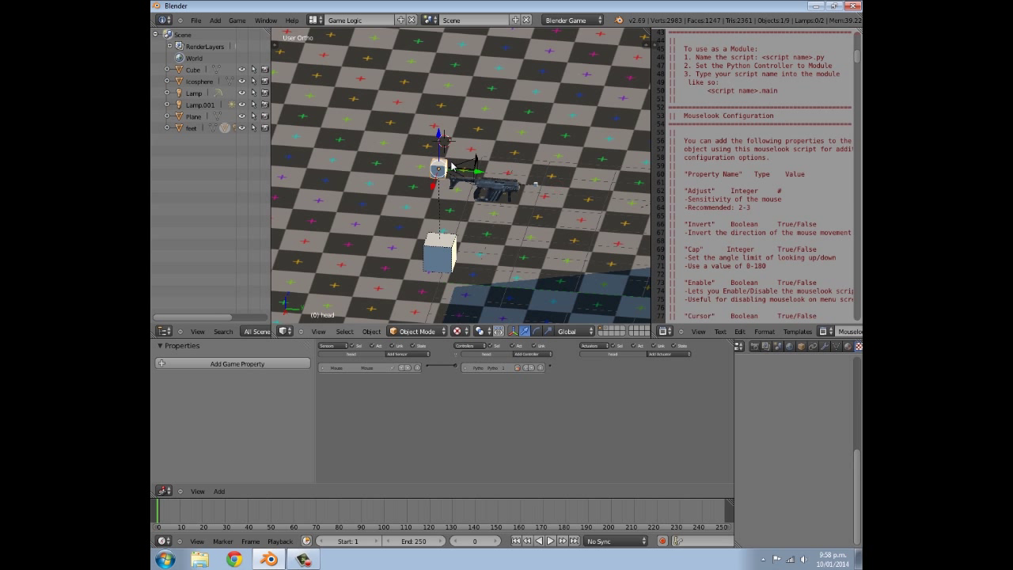
{"action": "scroll", "coordinate": [445, 229], "scroll_direction": "down", "scroll_amount": 2}
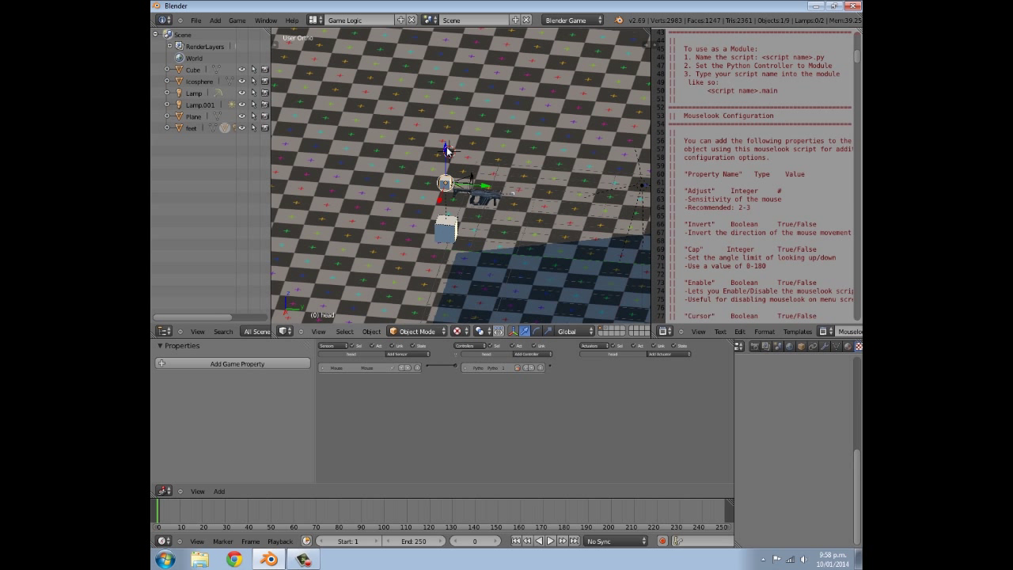
- Give the head an Integer game property named random
{"action": "left_click", "coordinate": [252, 363]}
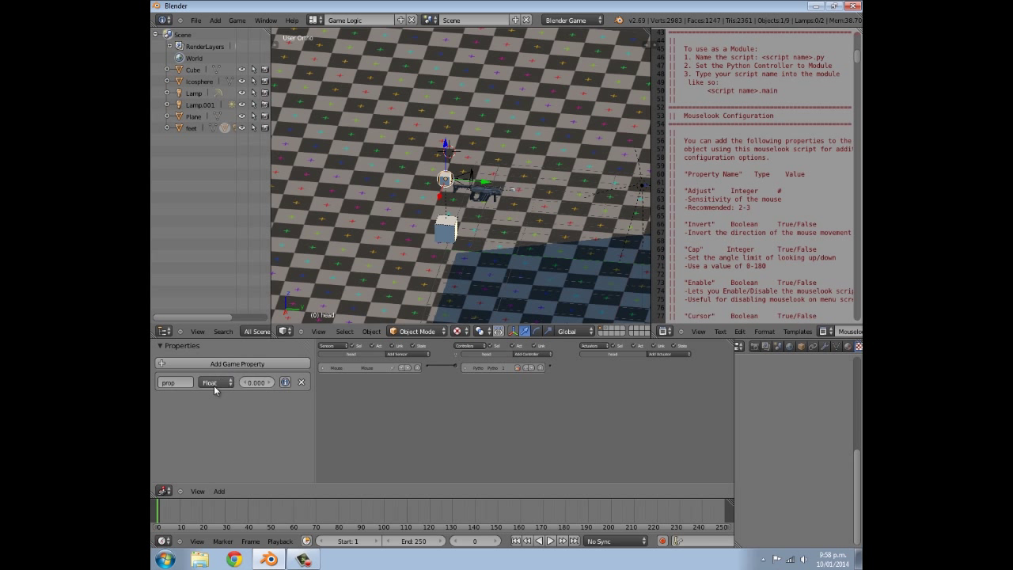
{"action": "left_click", "coordinate": [185, 381]}
{"action": "type", "text": "andom"}
{"action": "left_click", "coordinate": [221, 383]}
{"action": "left_click", "coordinate": [231, 356]}
- Add an Always sensor to the head's logic
{"action": "left_click", "coordinate": [407, 354]}
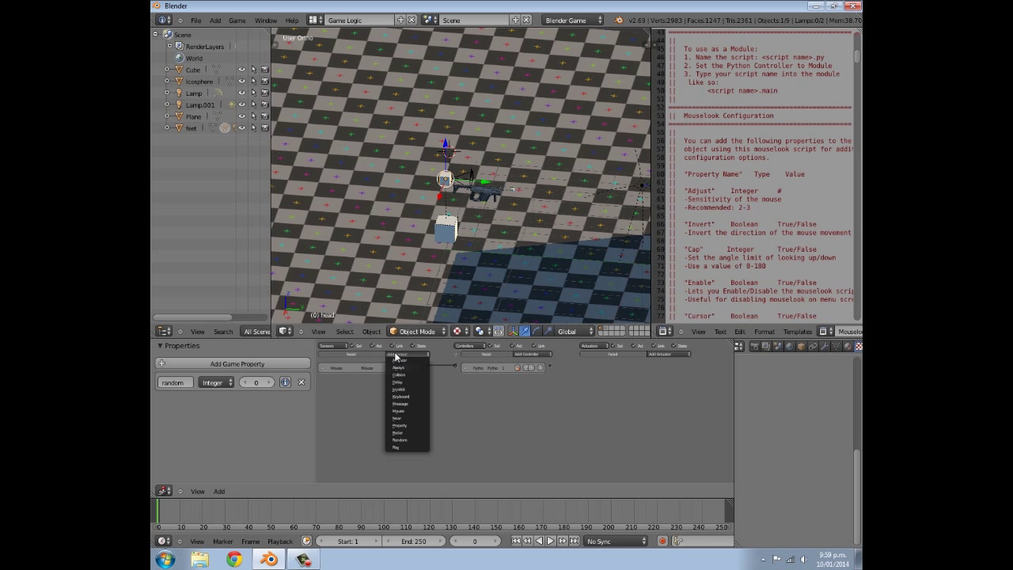
{"action": "left_click", "coordinate": [393, 369]}
{"action": "scroll", "coordinate": [387, 431], "scroll_direction": "up", "scroll_amount": 2}
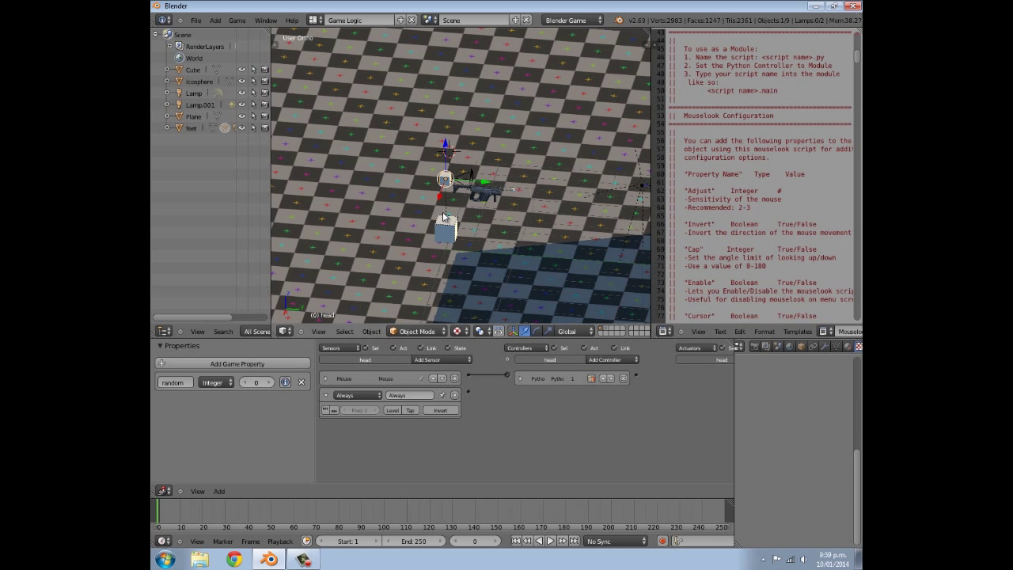
{"action": "scroll", "coordinate": [443, 212], "scroll_direction": "up", "scroll_amount": 4}
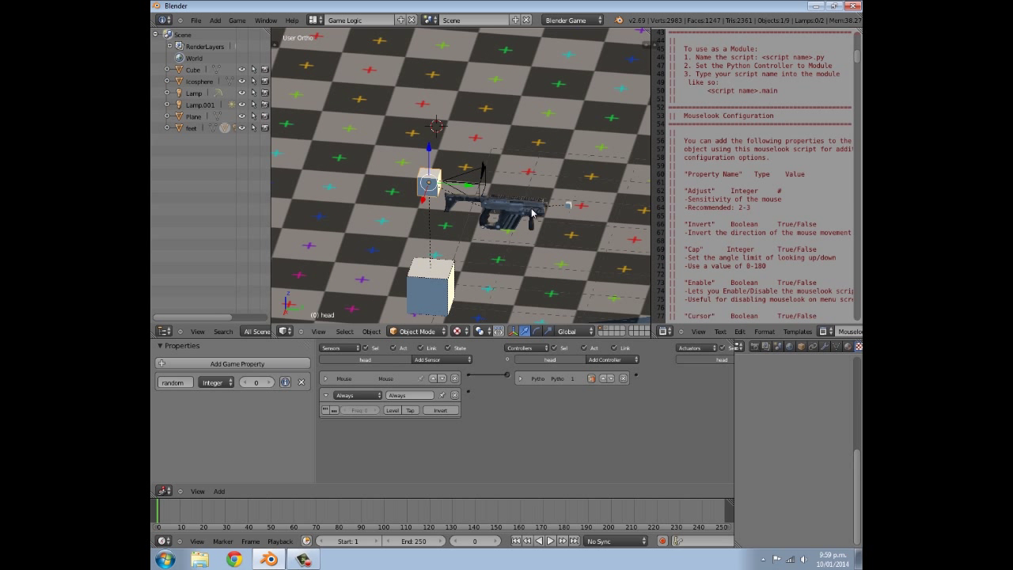
- Select the gun SMG.001 and set its Mouse sensor frequency to 0
{"action": "right_click", "coordinate": [532, 212]}
{"action": "left_click", "coordinate": [326, 380]}
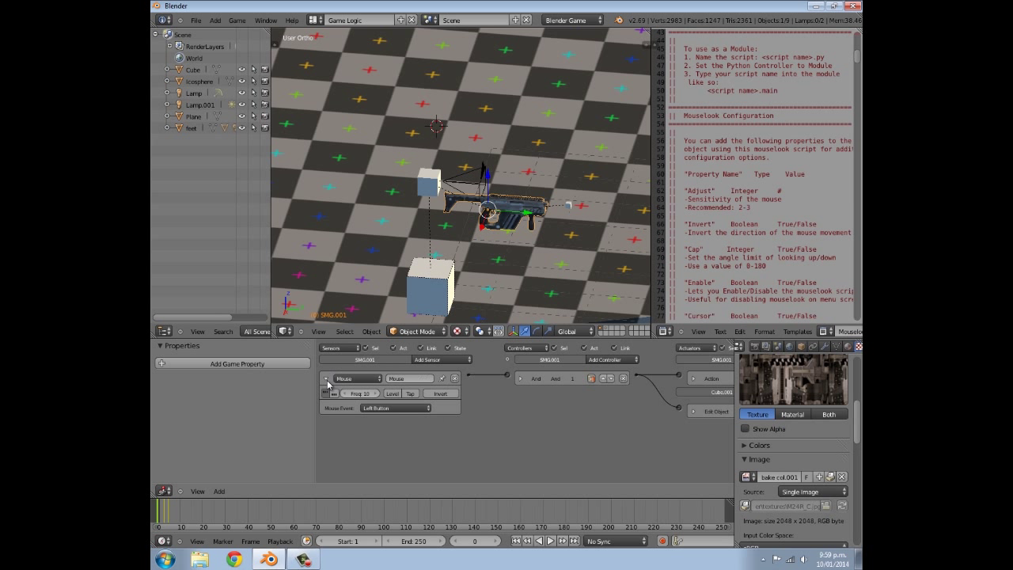
{"action": "left_click", "coordinate": [360, 395]}
{"action": "key", "text": "Return"}
- Expand and inspect the gun's Edit Object and Action actuator settings
{"action": "middle_click_drag", "start_coordinate": [526, 398], "coordinate": [511, 397]}
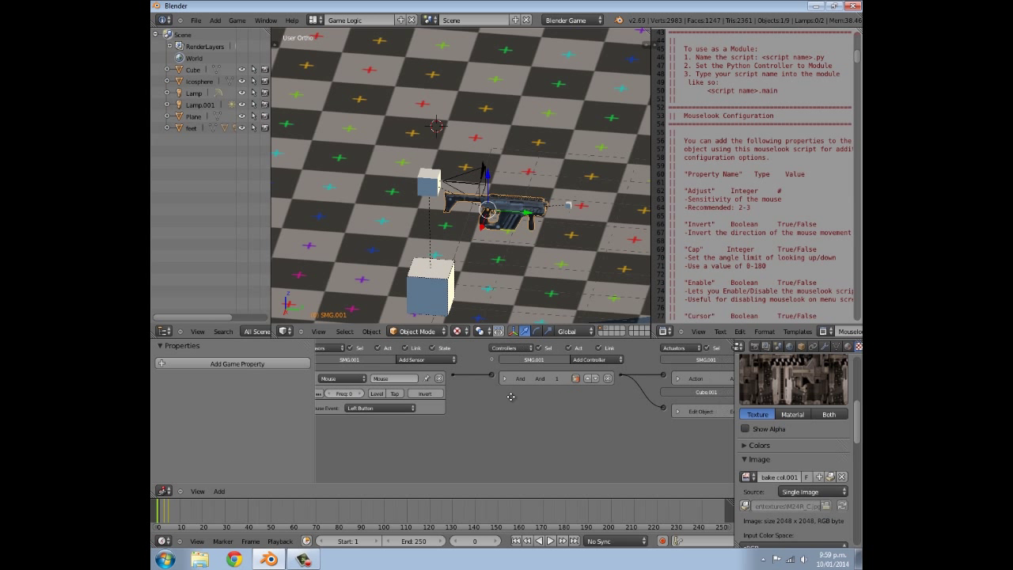
{"action": "scroll", "coordinate": [511, 397], "scroll_direction": "down", "scroll_amount": 5, "text": "ctrl"}
{"action": "left_click", "coordinate": [595, 412]}
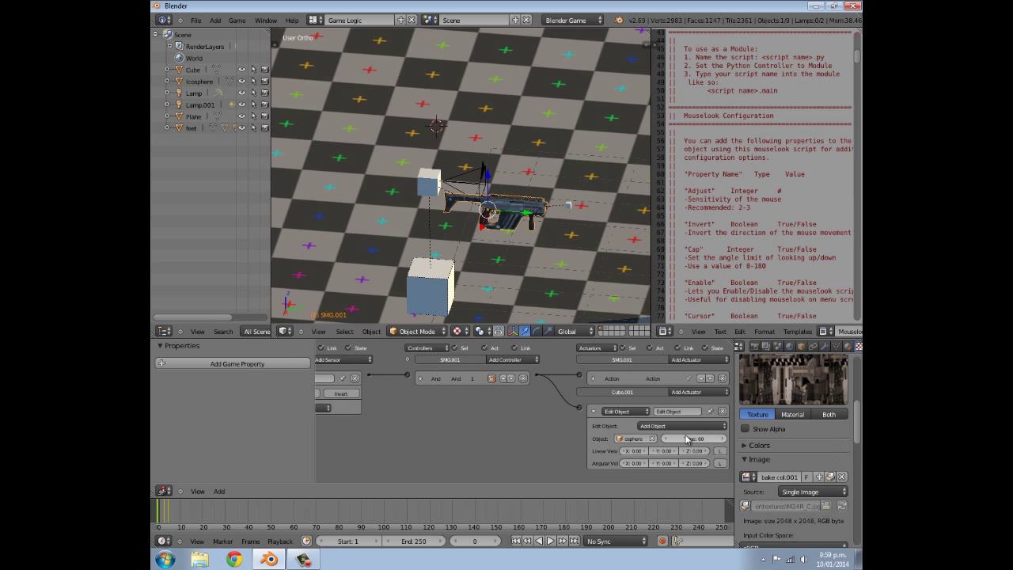
{"action": "left_click", "coordinate": [594, 412]}
{"action": "left_click", "coordinate": [592, 380]}
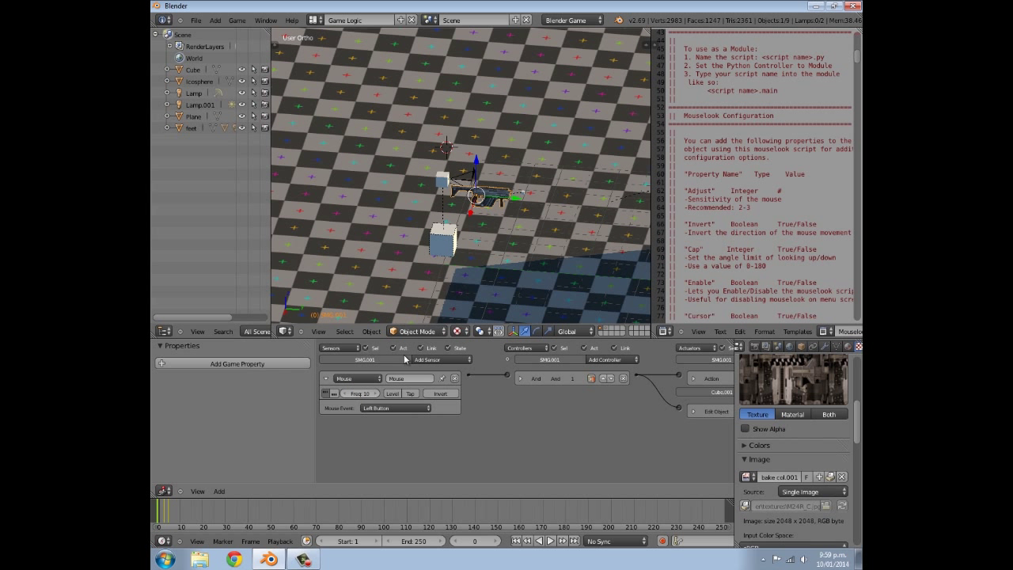
{"action": "scroll", "coordinate": [590, 431], "scroll_direction": "right", "scroll_amount": 4, "text": "ctrl"}
{"action": "left_click", "coordinate": [593, 379]}
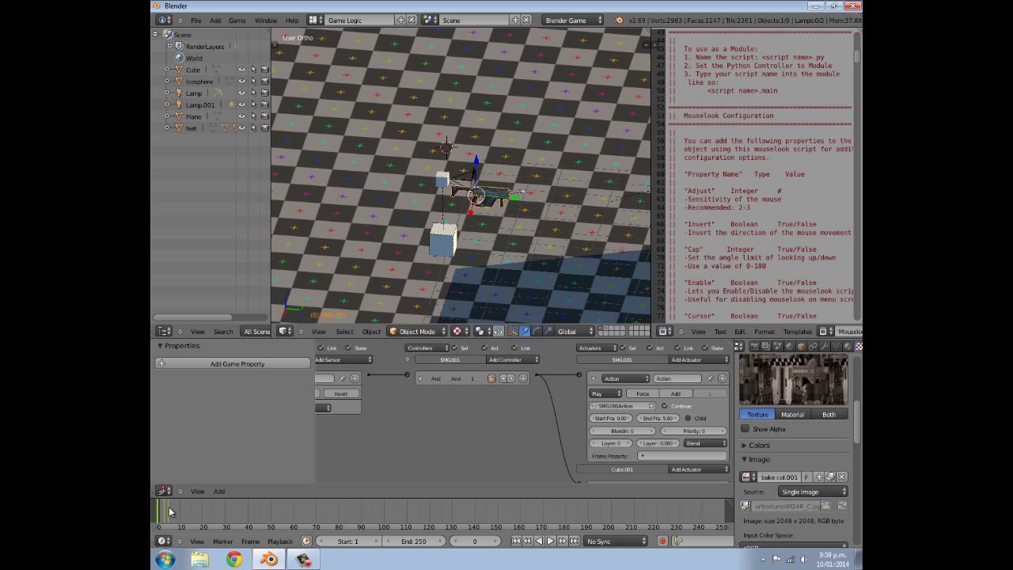
{"action": "scroll", "coordinate": [551, 435], "scroll_direction": "left", "scroll_amount": 4, "text": "ctrl"}
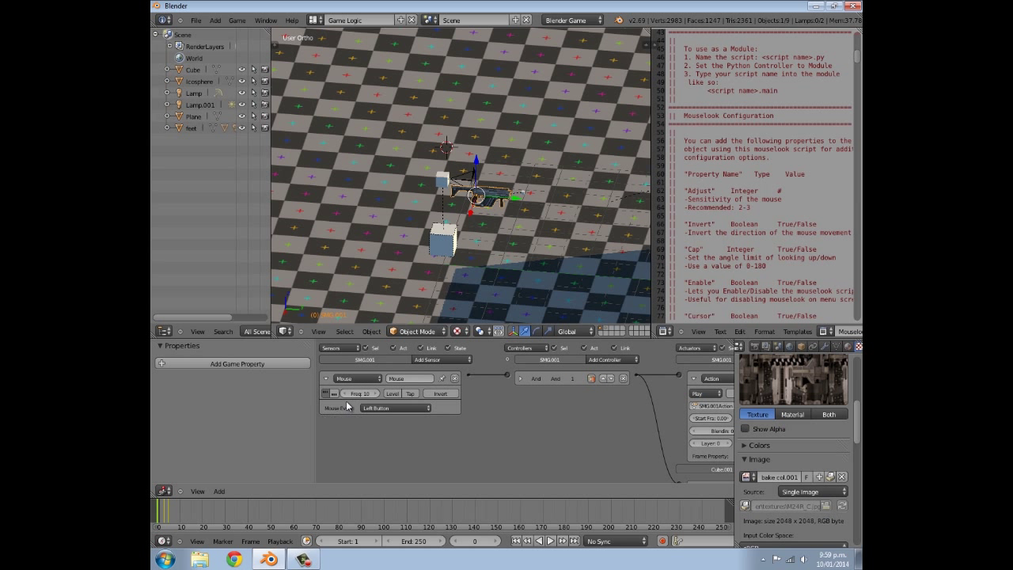
- Collapse the Edit Object and Action actuator panels, then select another scene object
{"action": "middle_click_drag", "start_coordinate": [544, 371], "coordinate": [445, 350]}
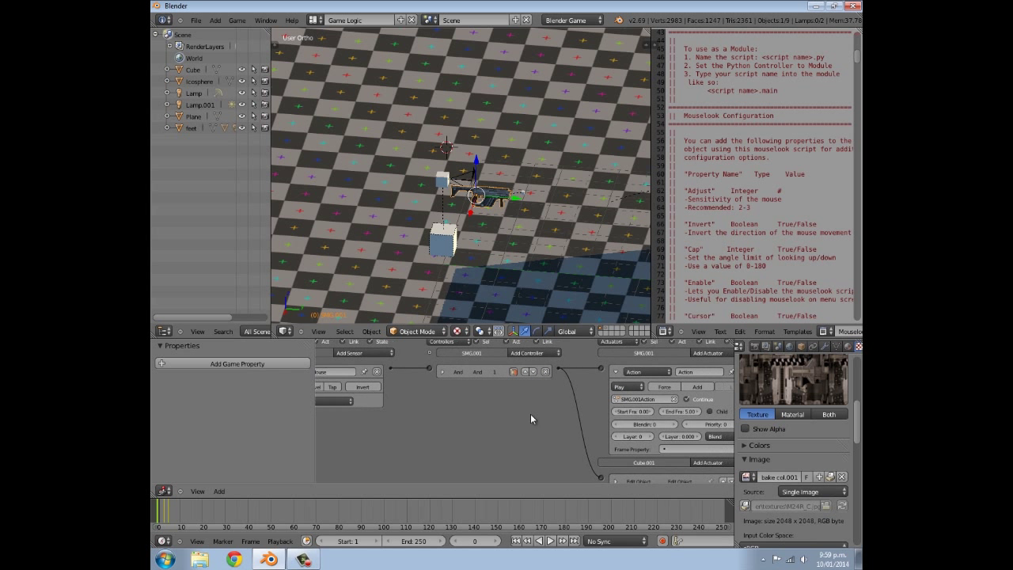
{"action": "left_click", "coordinate": [594, 467]}
{"action": "scroll", "coordinate": [602, 459], "scroll_direction": "down", "scroll_amount": 3}
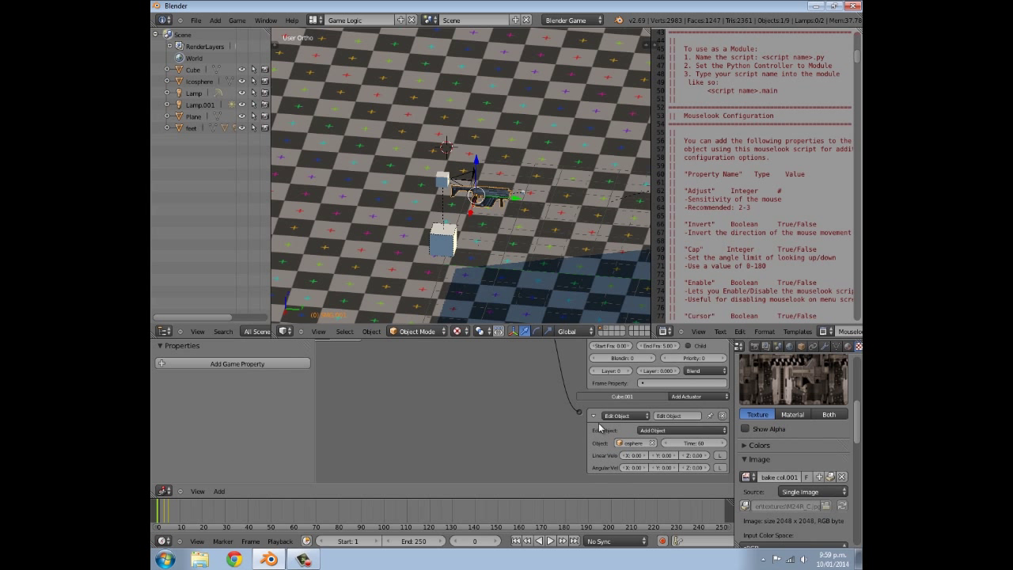
{"action": "left_click", "coordinate": [594, 416]}
{"action": "scroll", "coordinate": [570, 413], "scroll_direction": "up", "scroll_amount": 3}
{"action": "left_click", "coordinate": [593, 376]}
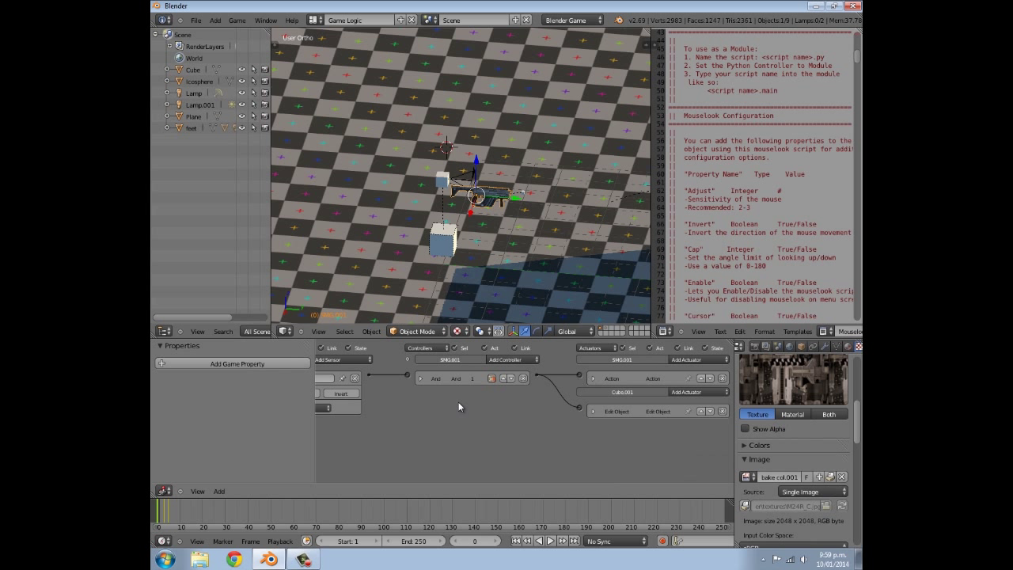
{"action": "scroll", "coordinate": [459, 401], "scroll_direction": "left", "scroll_amount": 3, "text": "ctrl"}
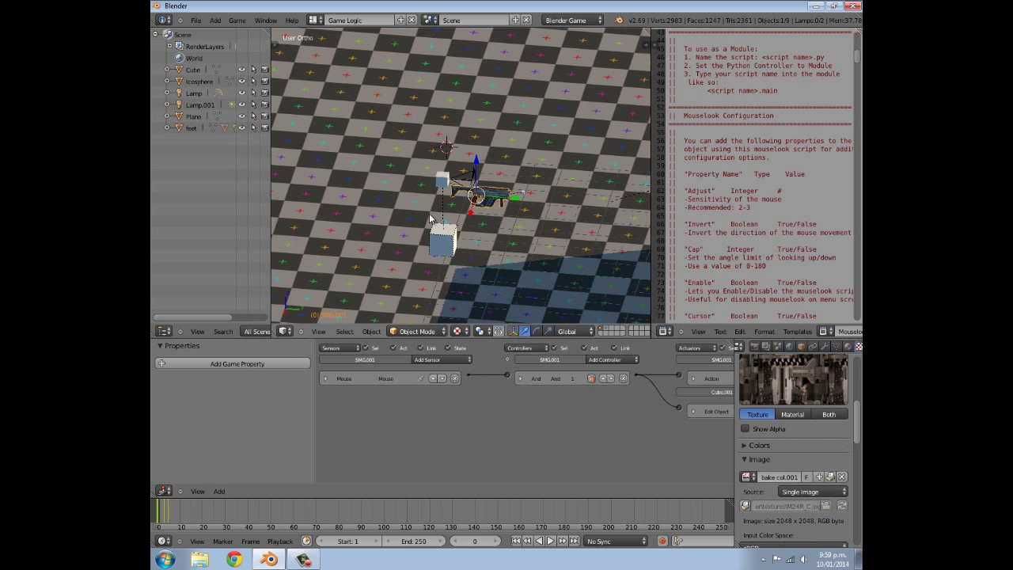
{"action": "right_click", "coordinate": [438, 179]}
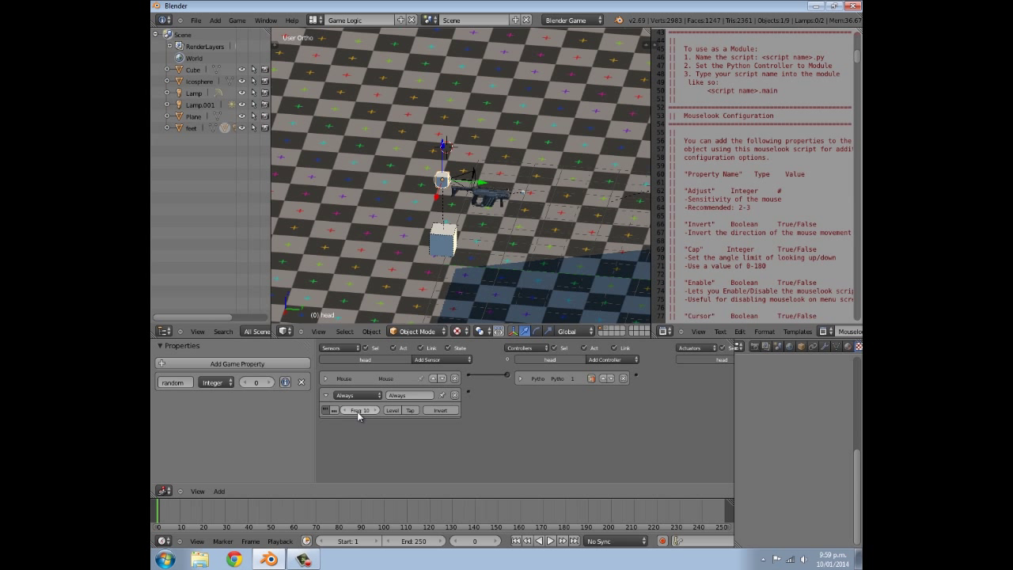
- Add a Random actuator to the head, fed by the Always sensor through an And controller
{"action": "scroll", "coordinate": [491, 396], "scroll_direction": "down", "scroll_amount": 3, "text": "ctrl"}
{"action": "left_click", "coordinate": [685, 360]}
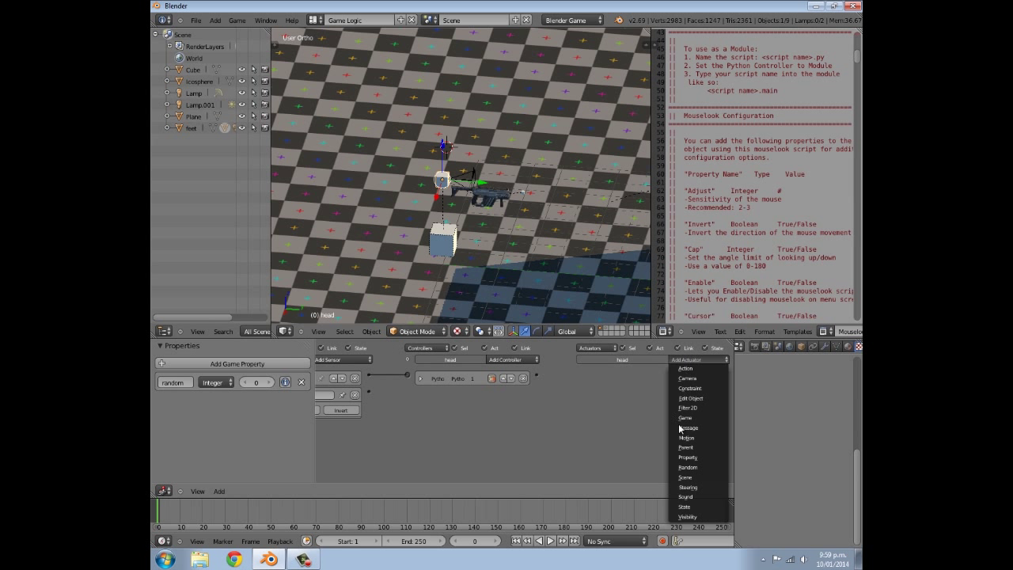
{"action": "left_click", "coordinate": [687, 467]}
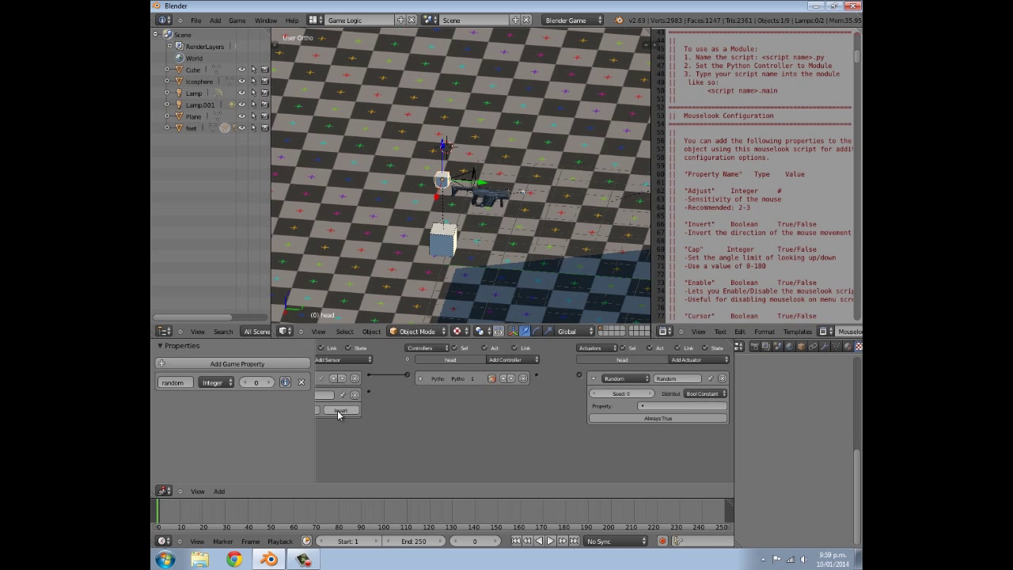
{"action": "left_click_drag", "start_coordinate": [369, 391], "coordinate": [579, 374]}
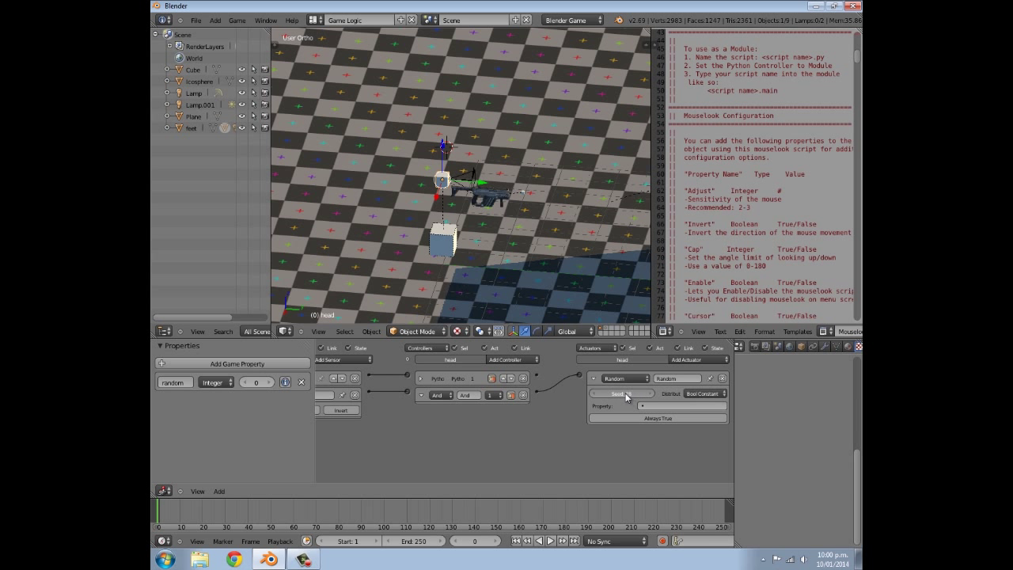
- Set the Random actuator to seed 224, Int Uniform distribution, writing property random
{"action": "left_click_drag", "start_coordinate": [626, 393], "coordinate": [646, 408]}
{"action": "left_click", "coordinate": [701, 393]}
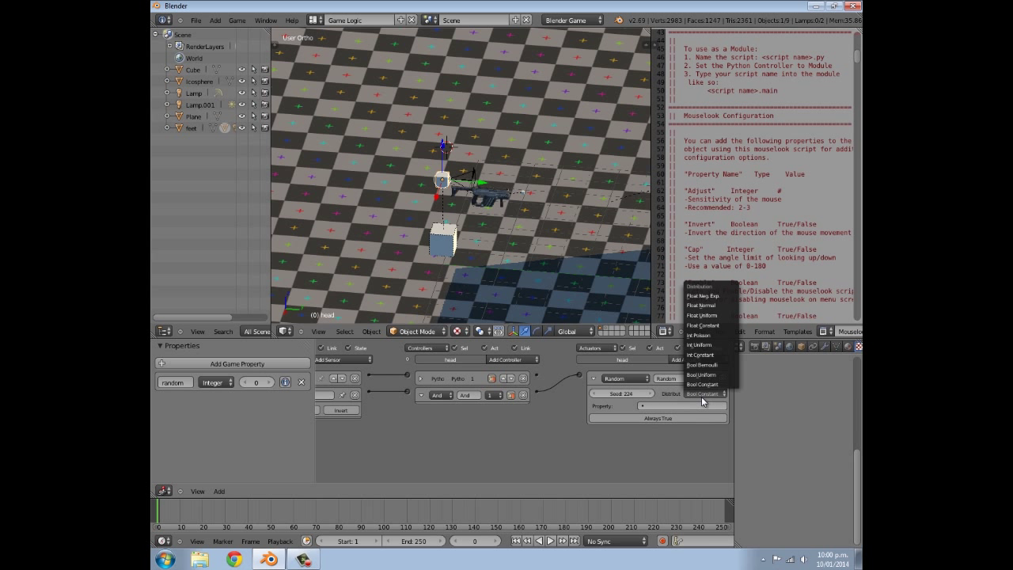
{"action": "left_click", "coordinate": [707, 346]}
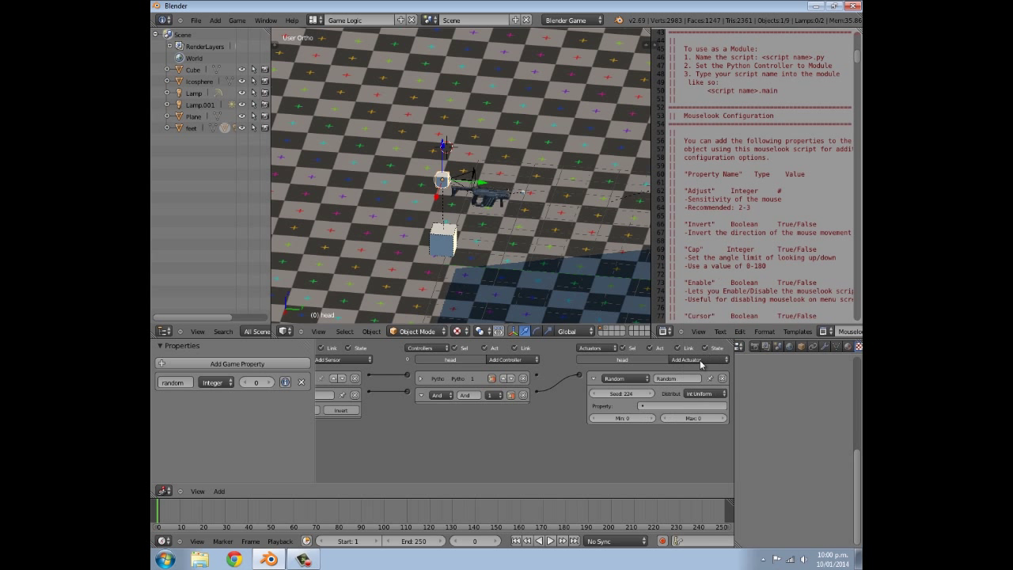
{"action": "left_click", "coordinate": [669, 405]}
- Raise the Random actuator's maximum value to 3 and collapse the actuator
{"action": "key", "text": "Home"}
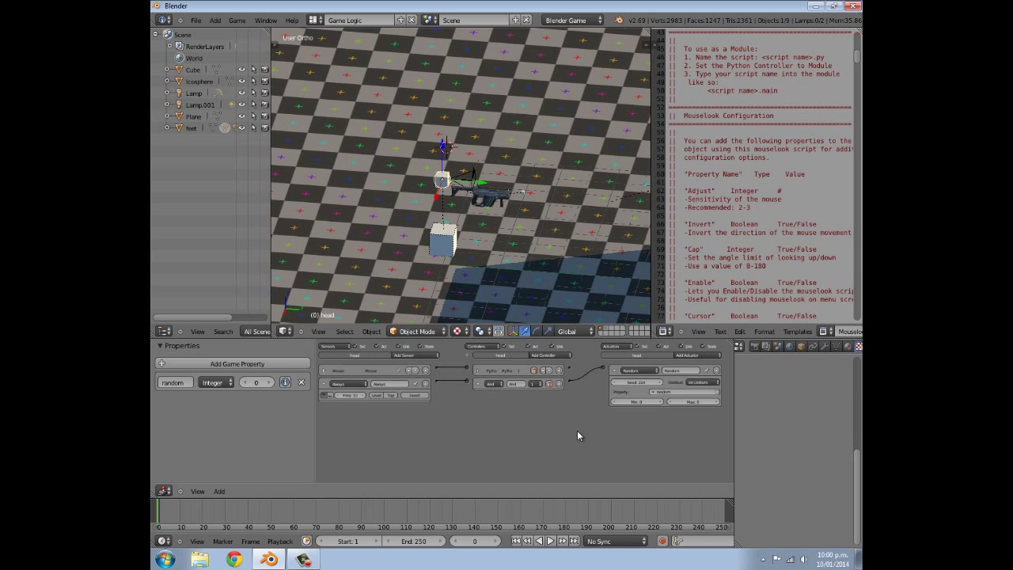
{"action": "middle_click_drag", "start_coordinate": [475, 237], "coordinate": [400, 208]}
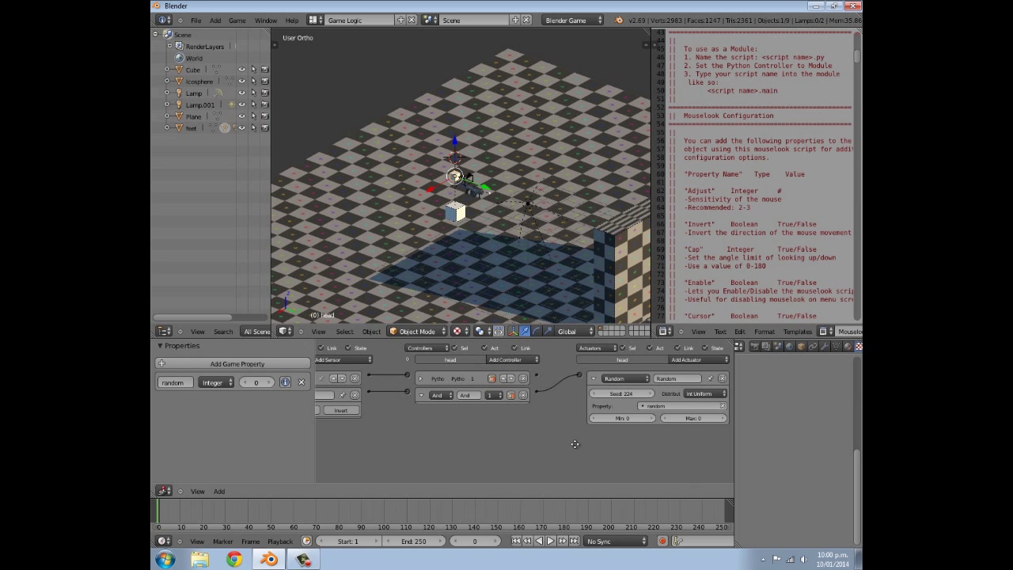
{"action": "left_click", "coordinate": [723, 418]}
{"action": "left_click", "coordinate": [723, 418]}
{"action": "left_click", "coordinate": [592, 378]}
{"action": "left_click", "coordinate": [594, 378]}
- Collapse the Always sensor and add three Property sensors to the head
{"action": "scroll", "coordinate": [475, 411], "scroll_direction": "left", "scroll_amount": 3, "text": "ctrl"}
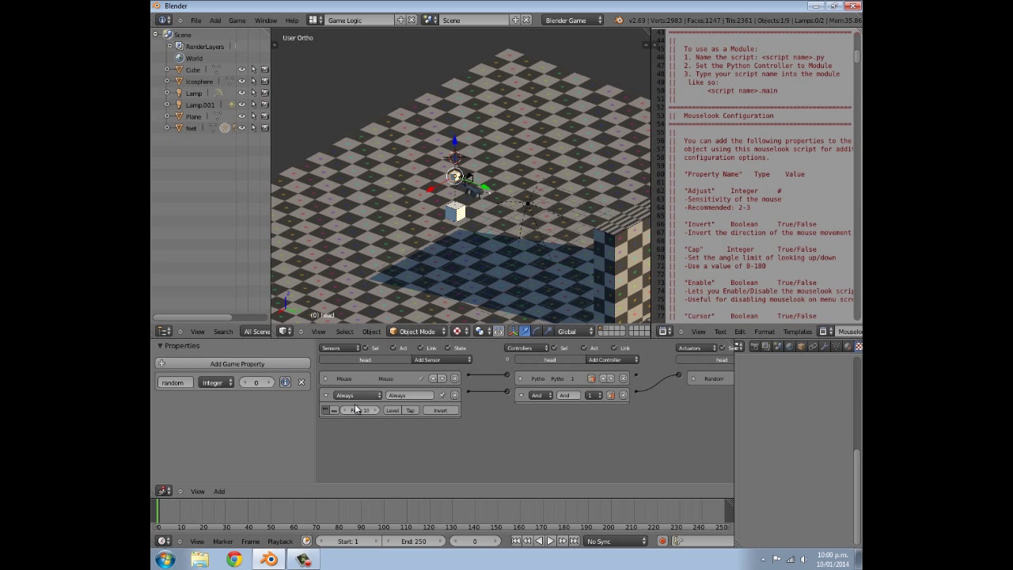
{"action": "left_click", "coordinate": [325, 395]}
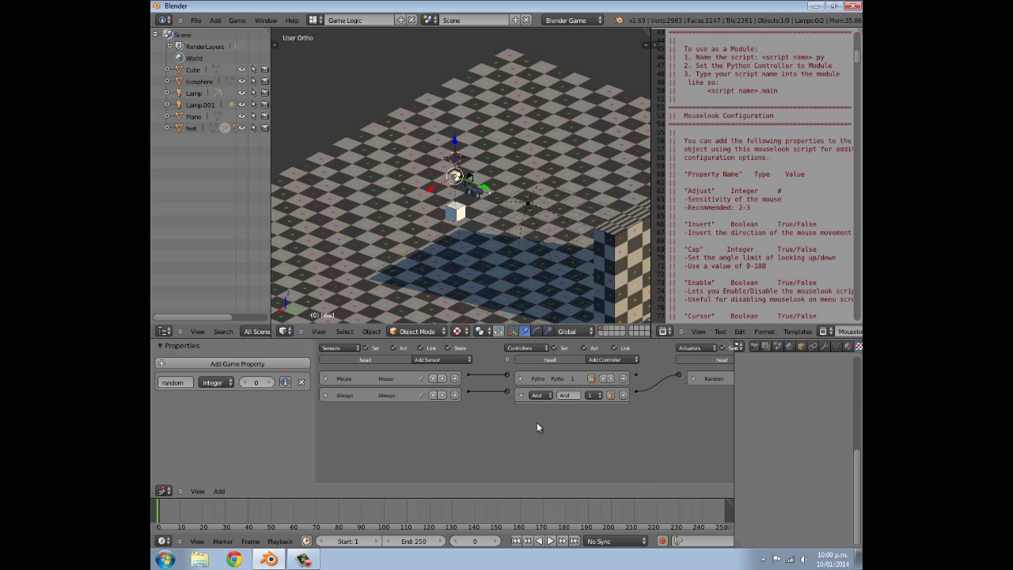
{"action": "left_click", "coordinate": [428, 359]}
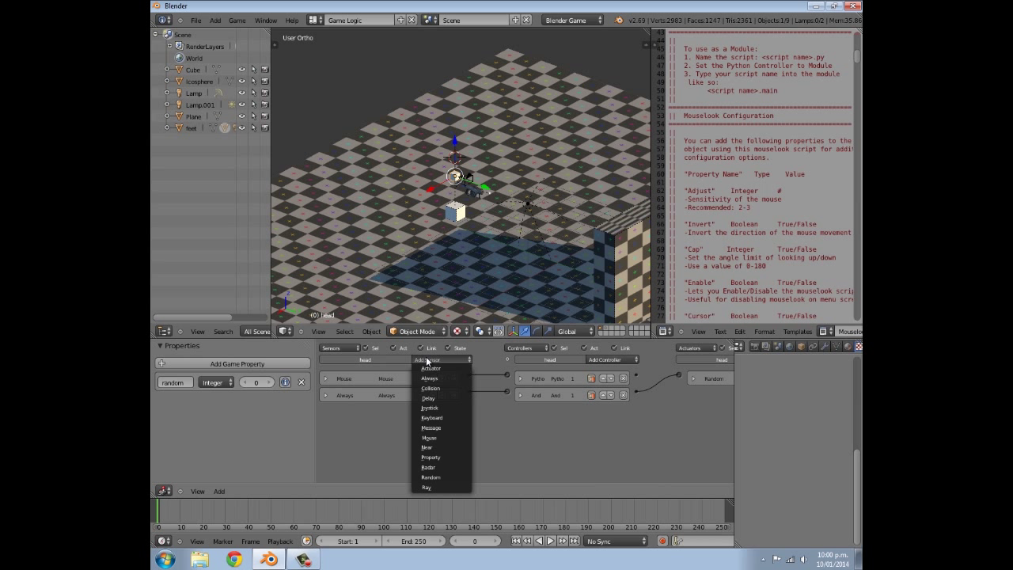
{"action": "left_click", "coordinate": [457, 455]}
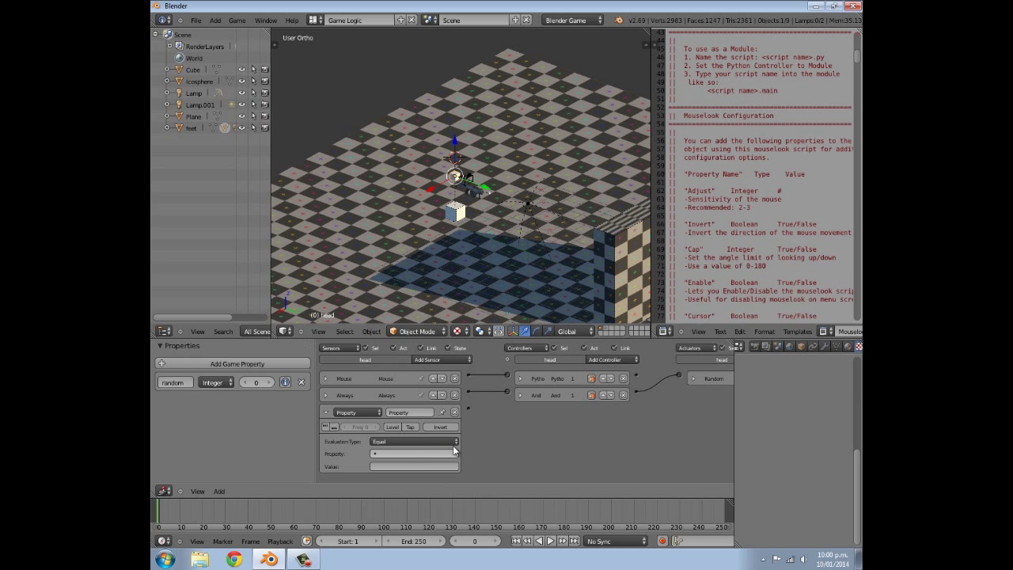
{"action": "left_click", "coordinate": [417, 361]}
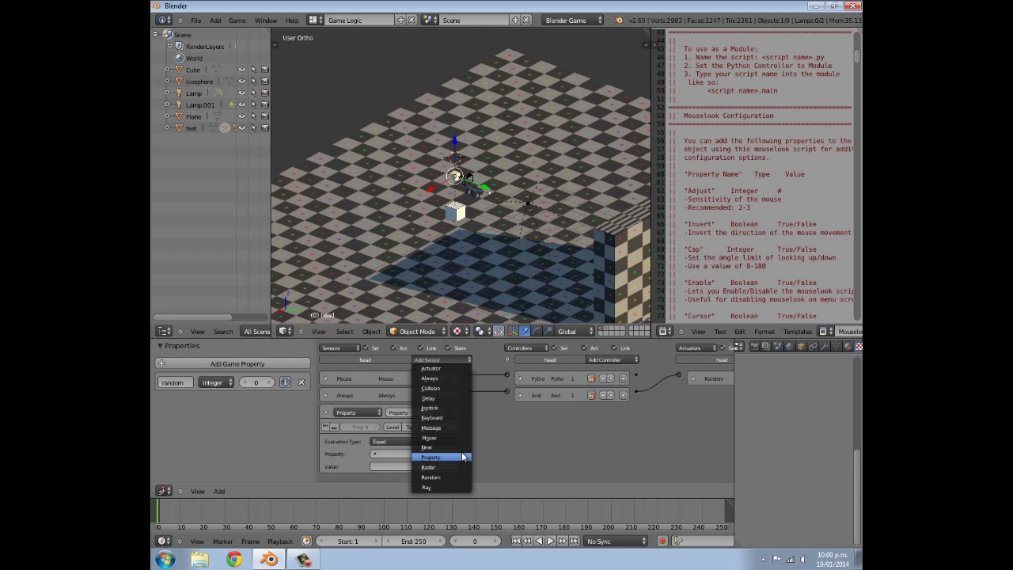
{"action": "left_click", "coordinate": [457, 453]}
{"action": "left_click", "coordinate": [429, 360]}
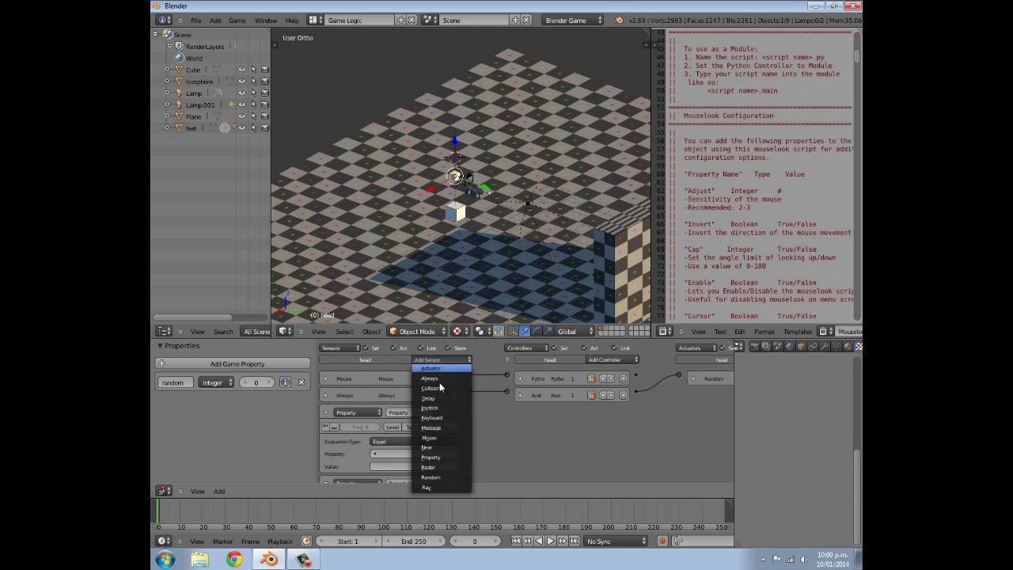
{"action": "left_click", "coordinate": [448, 458]}
{"action": "scroll", "coordinate": [429, 364], "scroll_direction": "down", "scroll_amount": 2}
{"action": "scroll", "coordinate": [435, 410], "scroll_direction": "down", "scroll_amount": 2}
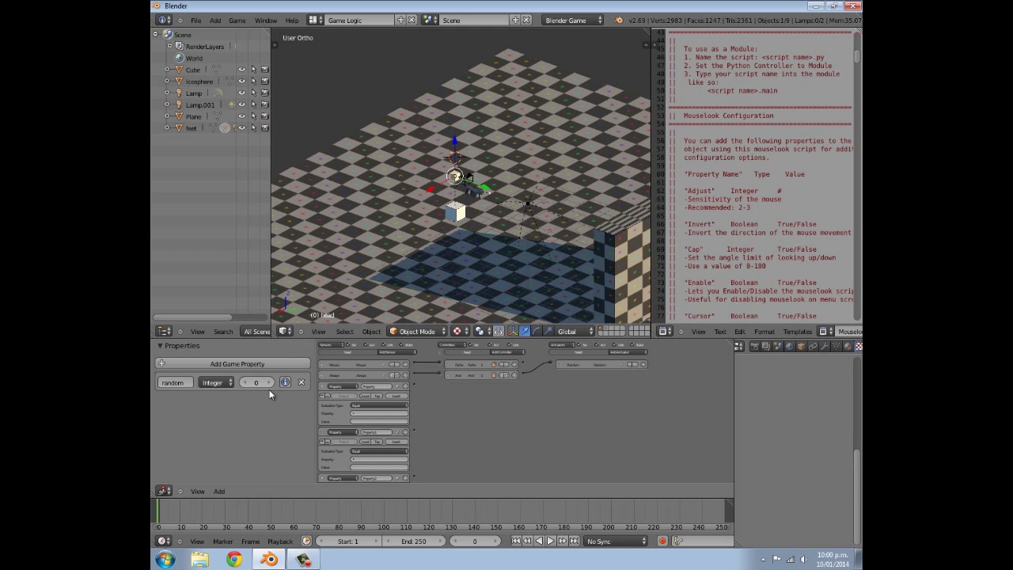
{"action": "scroll", "coordinate": [455, 456], "scroll_direction": "up", "scroll_amount": 3}
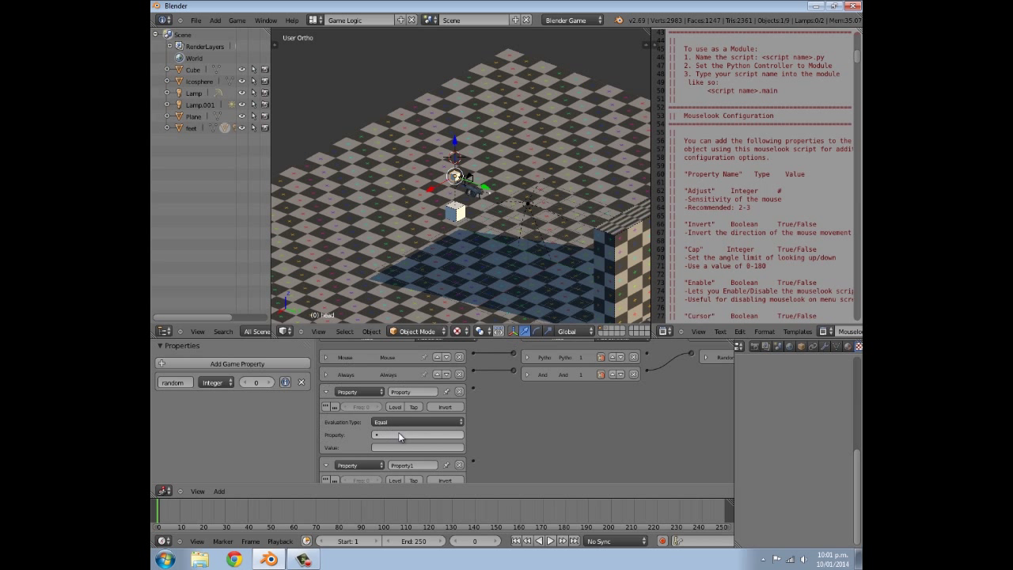
- Make the first Property sensor check whether random equals 1
{"action": "left_click", "coordinate": [402, 434]}
{"action": "left_click", "coordinate": [402, 448]}
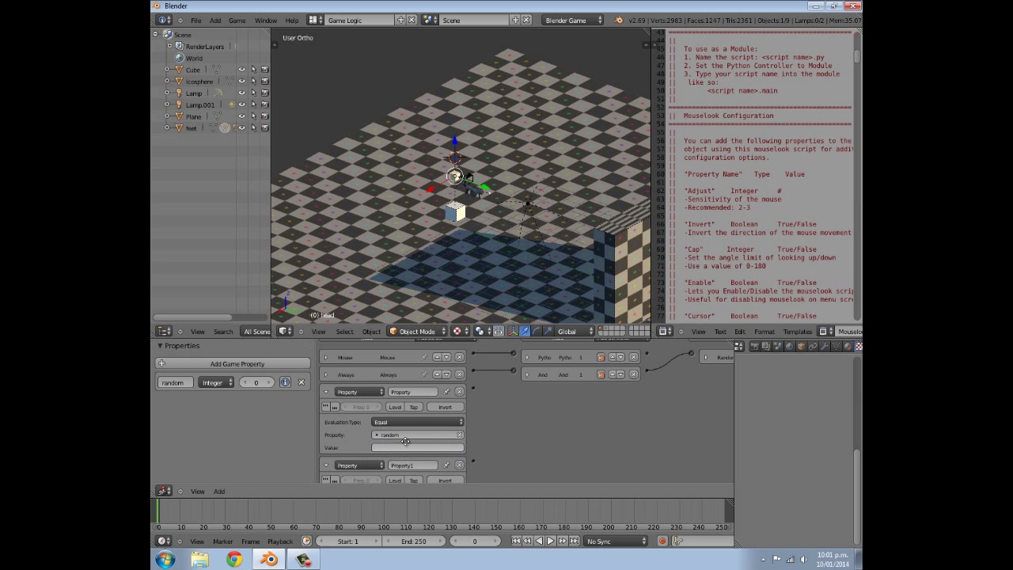
{"action": "scroll", "coordinate": [410, 419], "scroll_direction": "down", "scroll_amount": 2}
{"action": "left_click", "coordinate": [412, 407]}
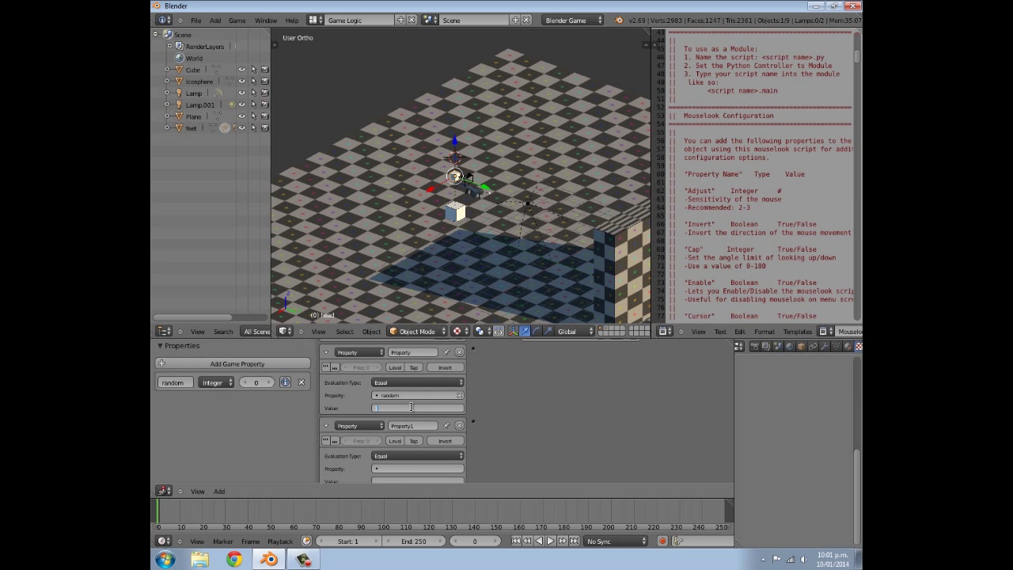
{"action": "type", "text": "1"}
{"action": "key", "text": "Return"}
{"action": "scroll", "coordinate": [419, 412], "scroll_direction": "up", "scroll_amount": 2}
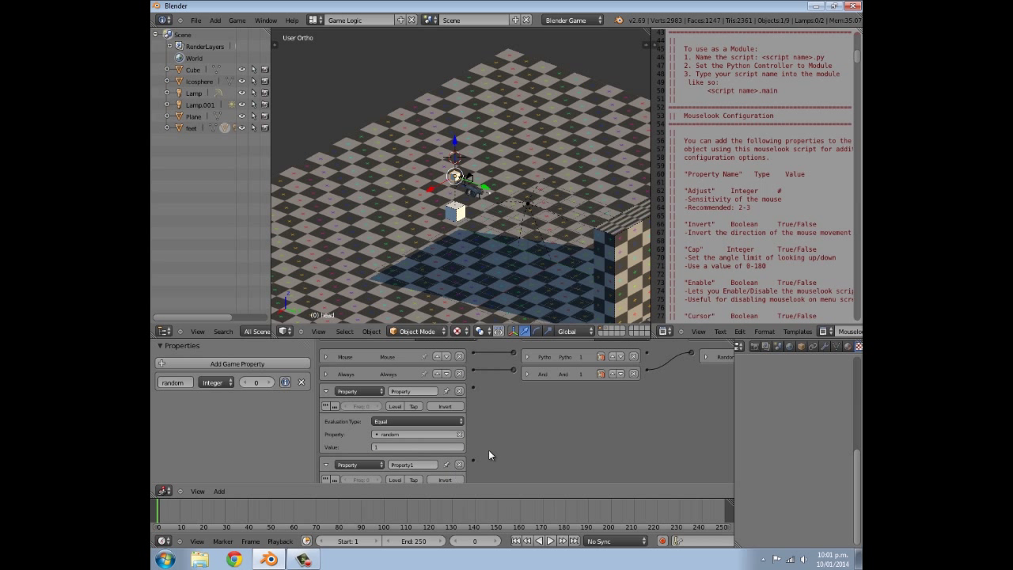
{"action": "scroll", "coordinate": [444, 443], "scroll_direction": "up", "scroll_amount": 1}
{"action": "scroll", "coordinate": [396, 432], "scroll_direction": "up", "scroll_amount": 1}
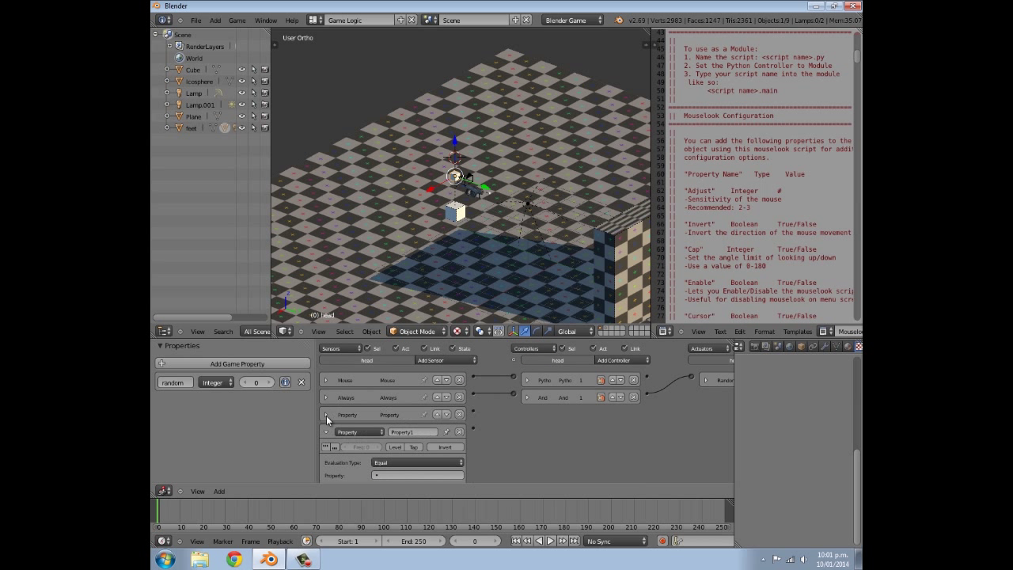
{"action": "left_click", "coordinate": [327, 414]}
- Make the second Property sensor check whether random equals 2
{"action": "scroll", "coordinate": [417, 448], "scroll_direction": "down", "scroll_amount": 2}
{"action": "left_click", "coordinate": [417, 440]}
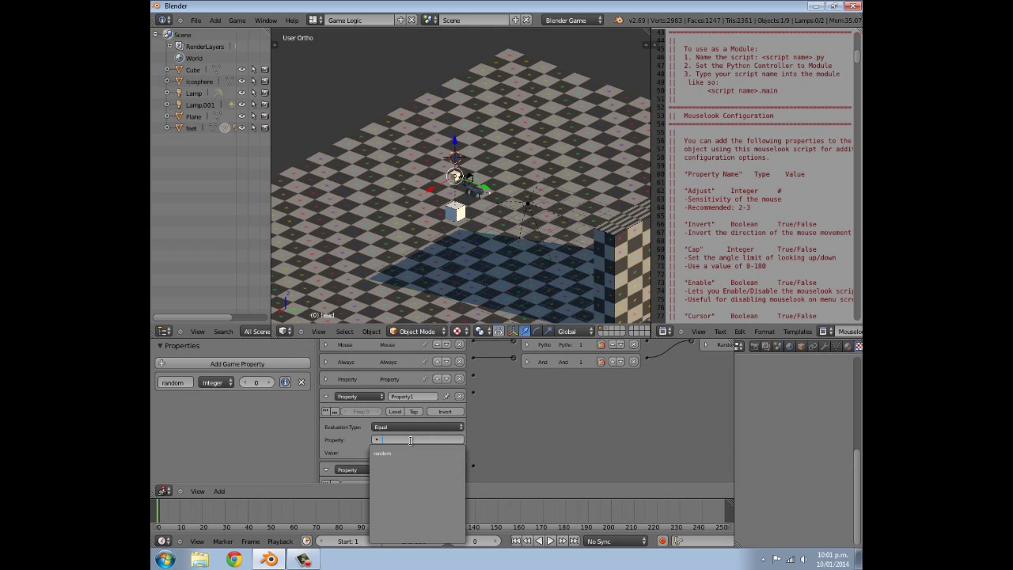
{"action": "left_click", "coordinate": [419, 455]}
{"action": "type", "text": "2"}
{"action": "key", "text": "Return"}
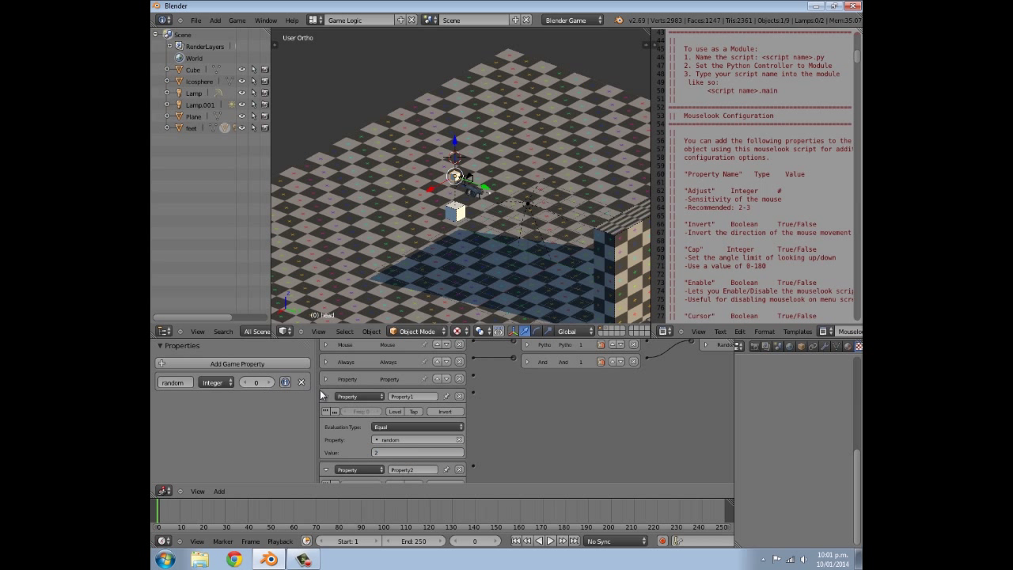
{"action": "left_click", "coordinate": [326, 396]}
- Make the third Property sensor check whether random equals 3
{"action": "left_click", "coordinate": [416, 459]}
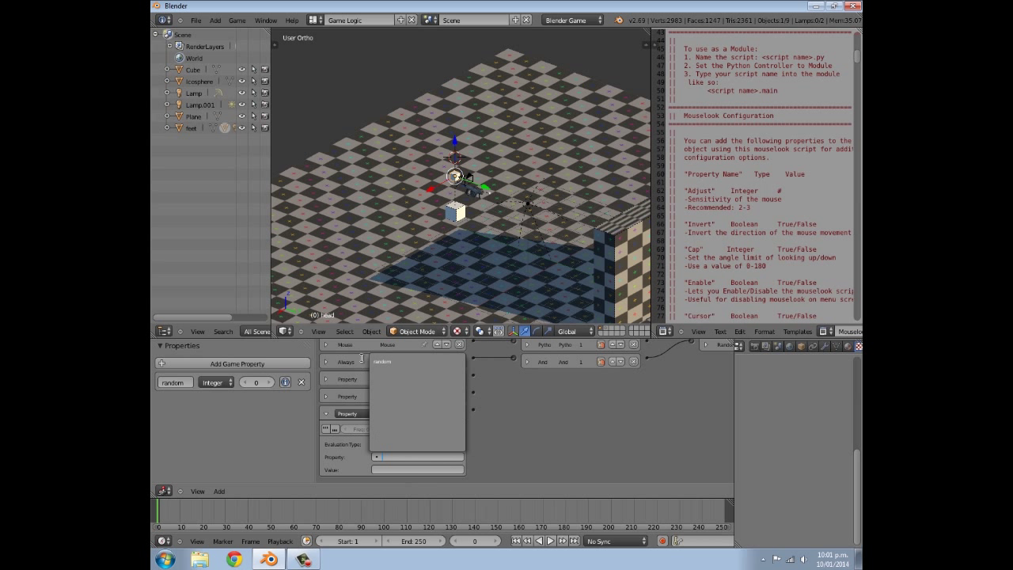
{"action": "left_click", "coordinate": [380, 360]}
{"action": "left_click", "coordinate": [412, 471]}
{"action": "type", "text": "3"}
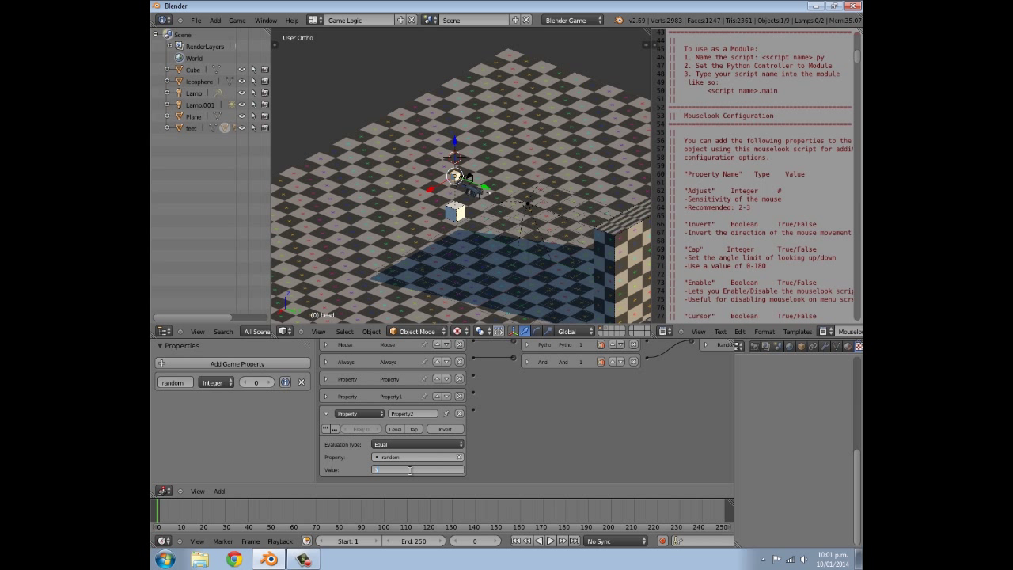
{"action": "key", "text": "Return"}
{"action": "left_click", "coordinate": [326, 414]}
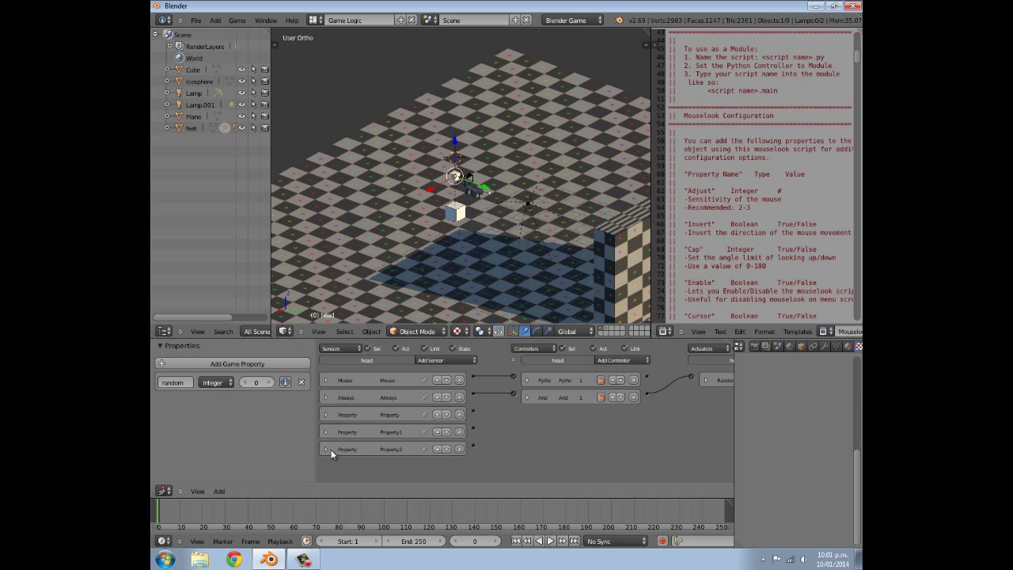
- Add a fourth Property sensor watching the random property
{"action": "left_click", "coordinate": [417, 364]}
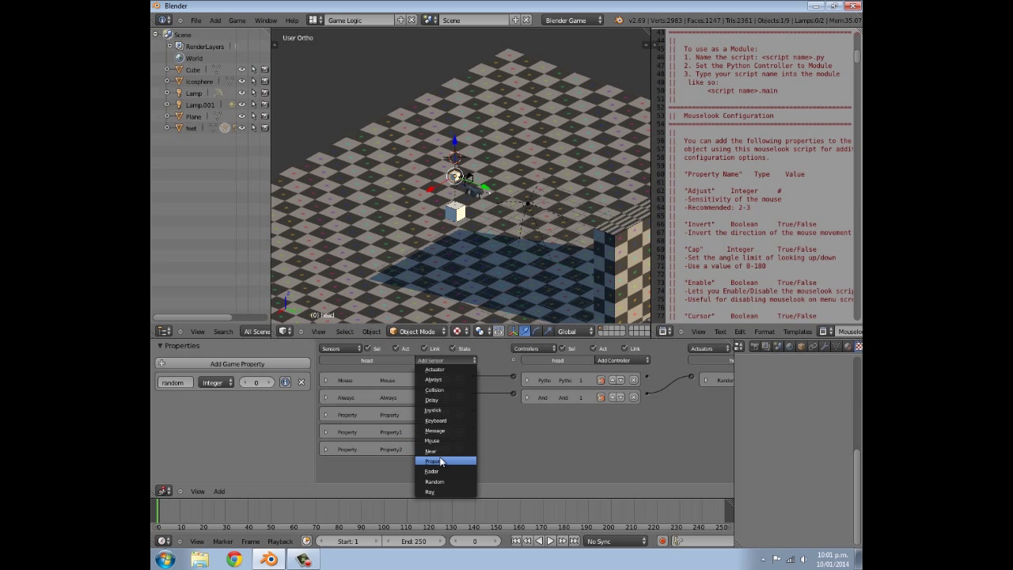
{"action": "left_click", "coordinate": [424, 459]}
{"action": "left_click", "coordinate": [417, 456]}
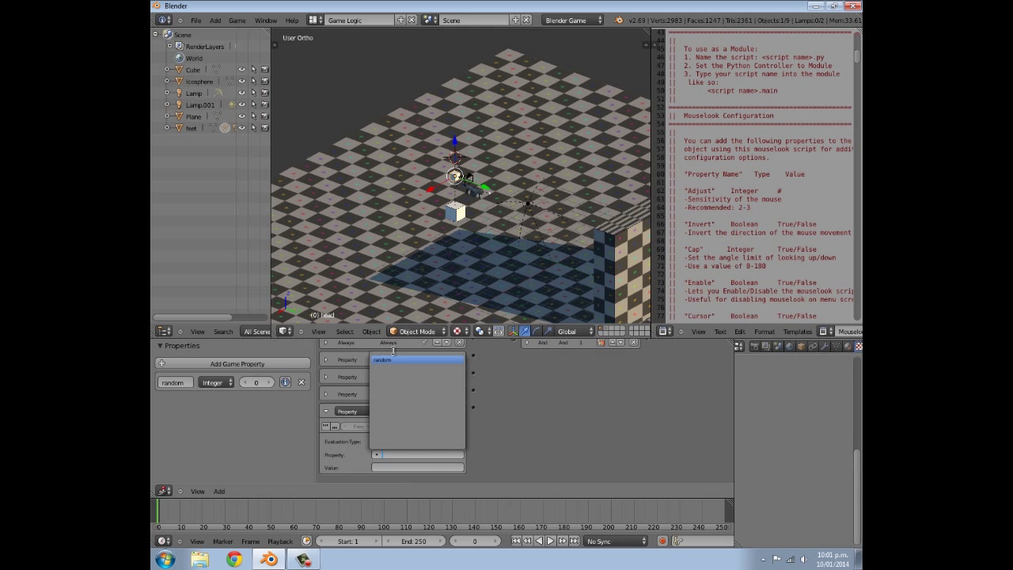
{"action": "key", "text": "Return"}
{"action": "left_click", "coordinate": [410, 468]}
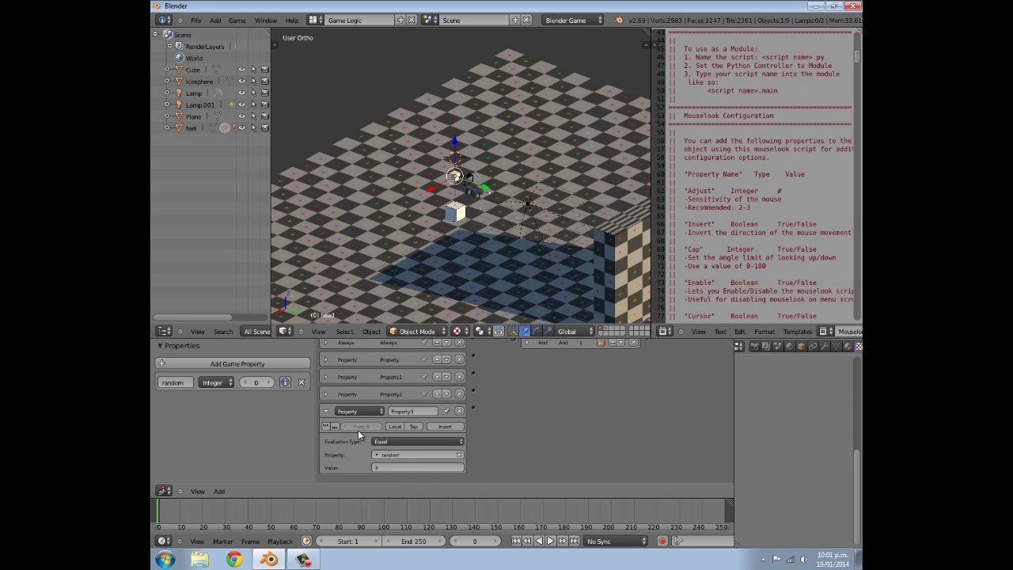
- Set Property3's comparison value to 4 and frame all logic bricks
{"action": "left_click", "coordinate": [330, 411]}
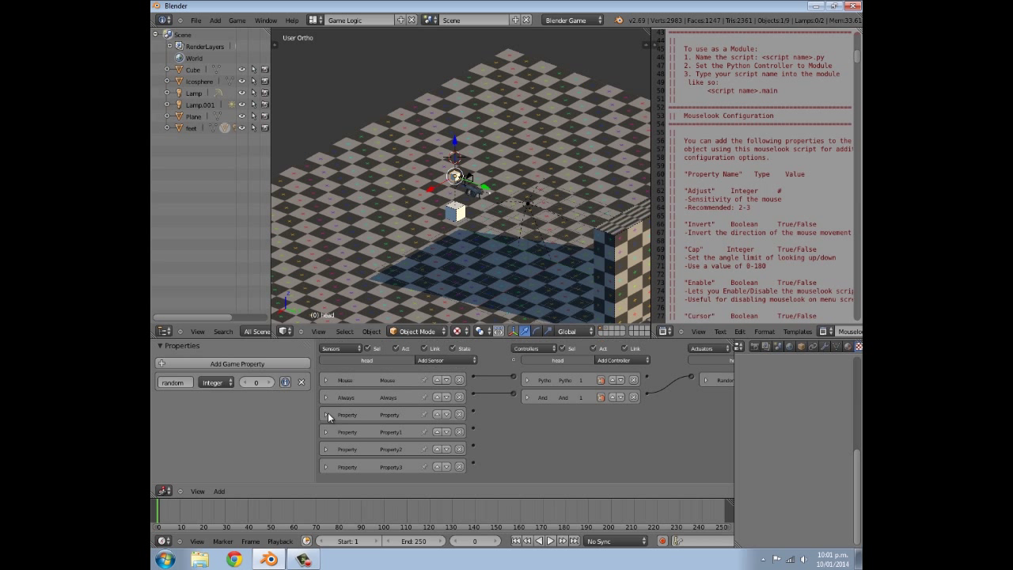
{"action": "left_click", "coordinate": [327, 466]}
{"action": "left_click", "coordinate": [393, 465]}
{"action": "type", "text": "4"}
{"action": "key", "text": "Return"}
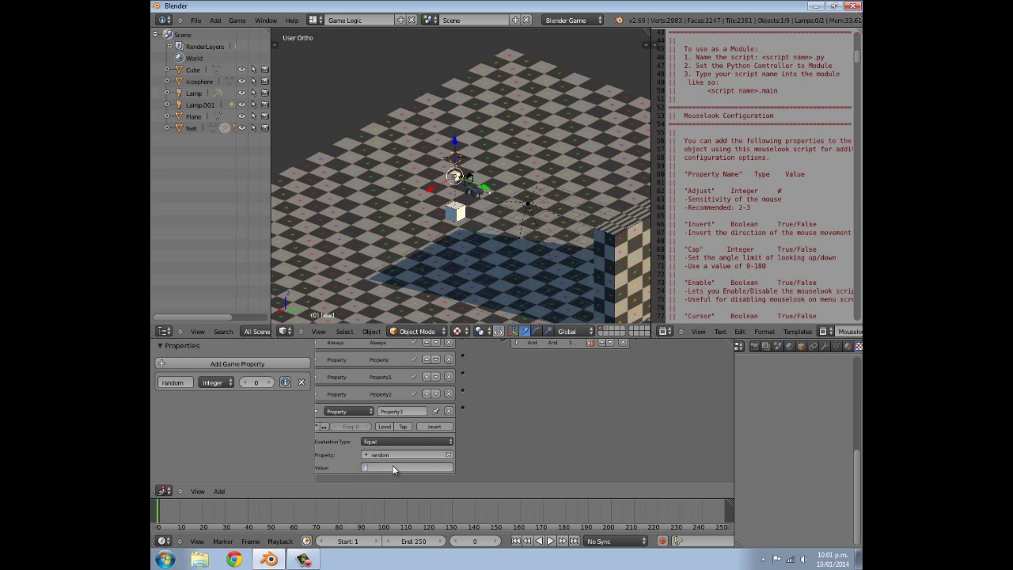
{"action": "scroll", "coordinate": [323, 422], "scroll_direction": "up", "scroll_amount": 1}
{"action": "key", "text": "Home"}
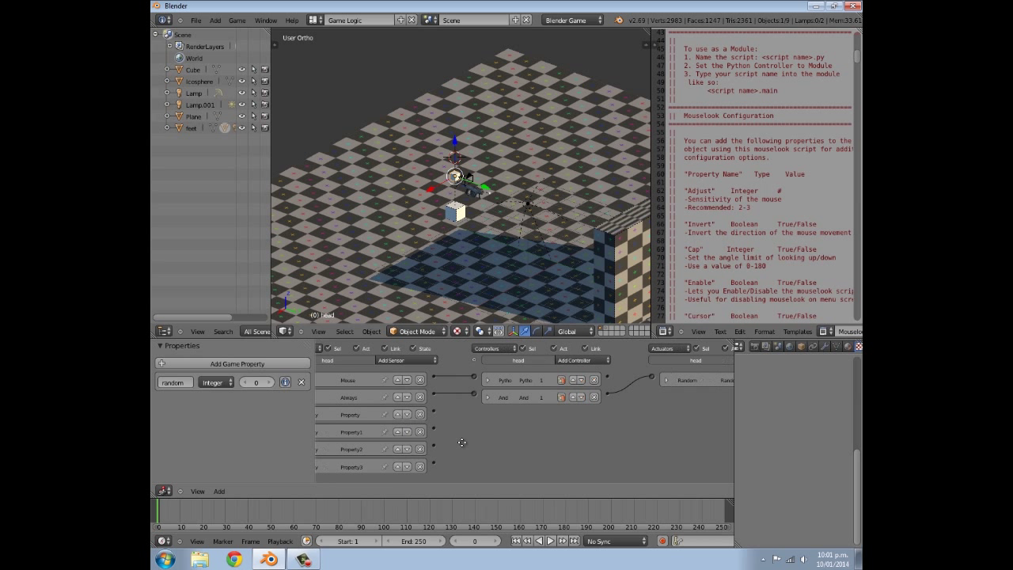
- Add a Simple Motion actuator named Motion below the head's Random actuator
{"action": "left_click", "coordinate": [702, 359]}
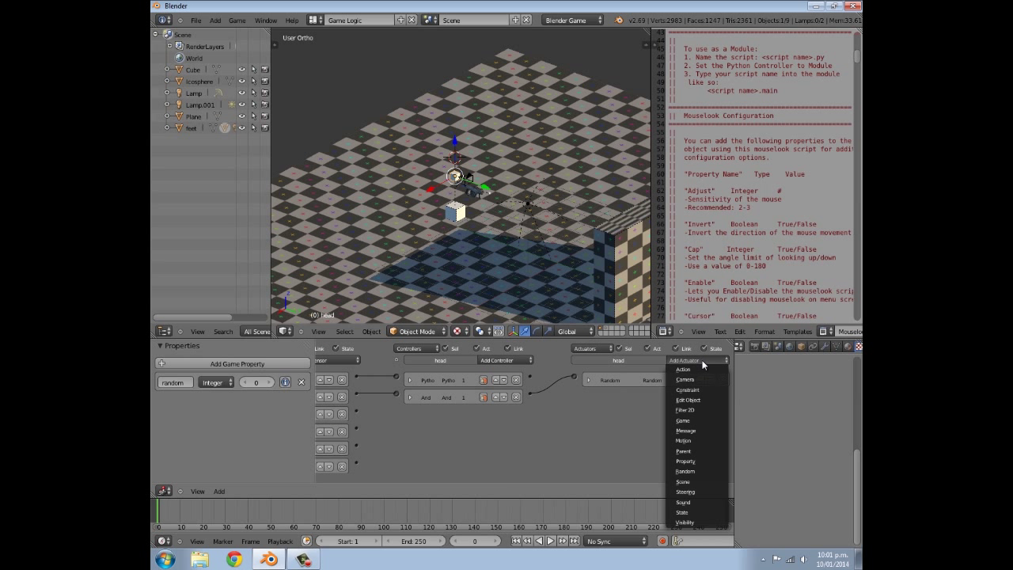
{"action": "left_click", "coordinate": [693, 442]}
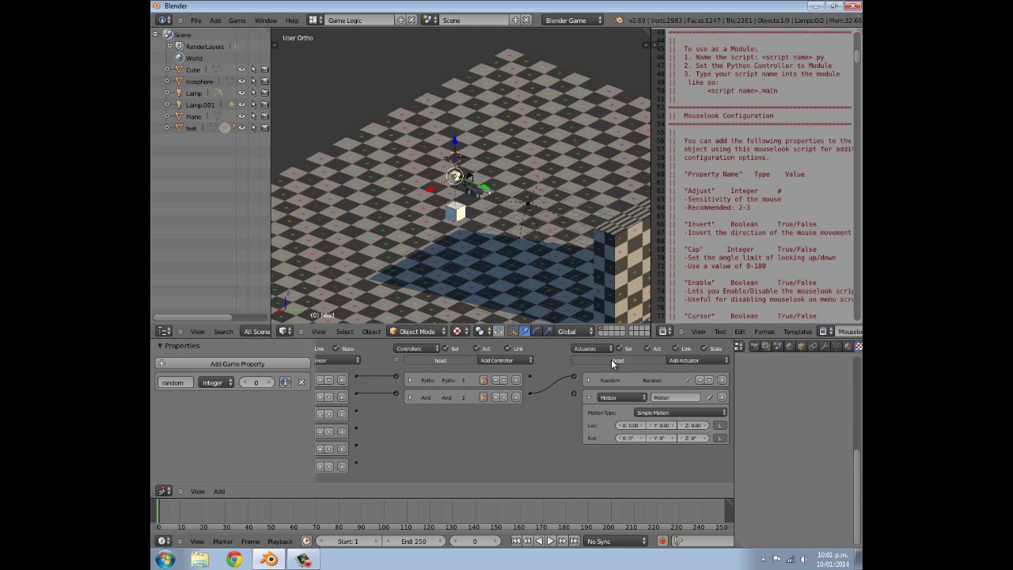
{"action": "scroll", "coordinate": [611, 360], "scroll_direction": "left", "scroll_amount": 3, "text": "ctrl"}
{"action": "left_click", "coordinate": [423, 361]}
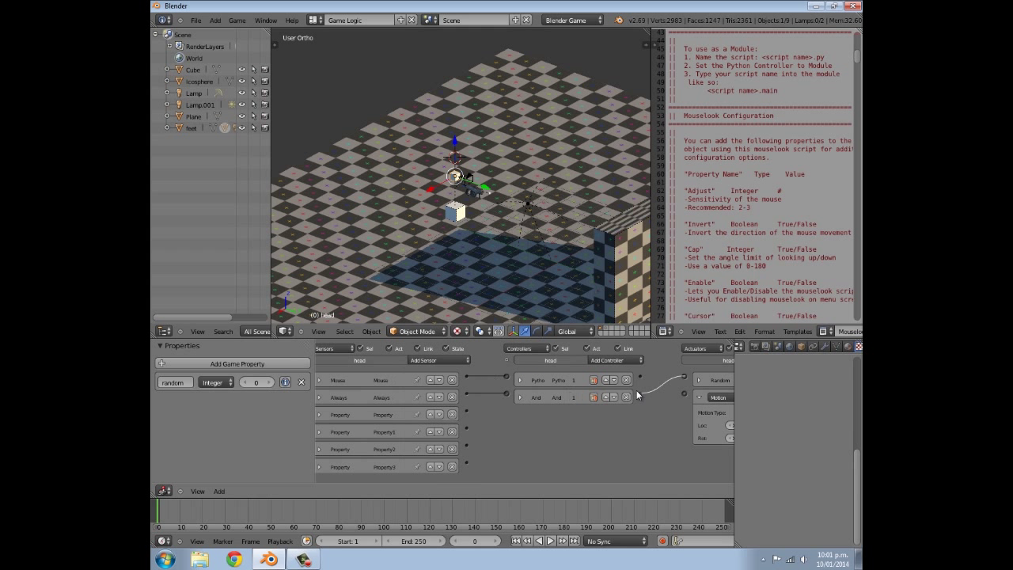
{"action": "left_click", "coordinate": [608, 360]}
{"action": "scroll", "coordinate": [566, 415], "scroll_direction": "right", "scroll_amount": 3, "text": "ctrl"}
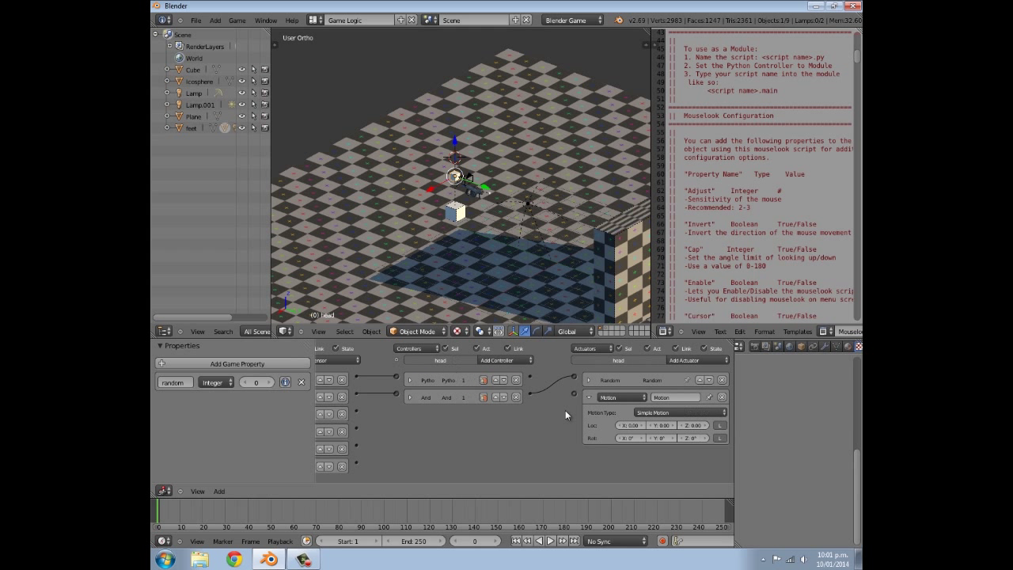
{"action": "left_click", "coordinate": [678, 361]}
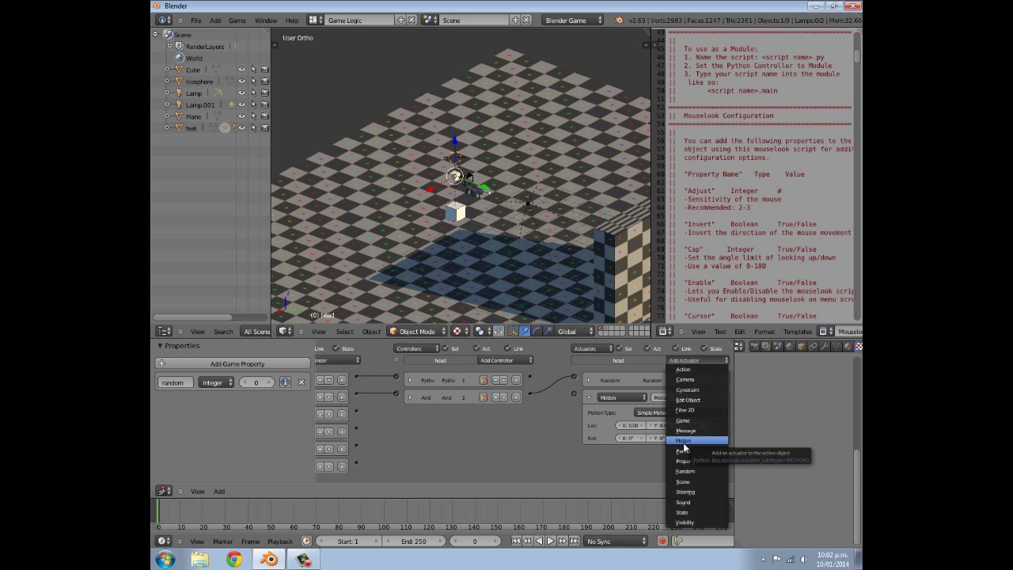
- Add a second Motion actuator, Motion1, beneath the first Motion actuator
{"action": "left_click", "coordinate": [683, 440]}
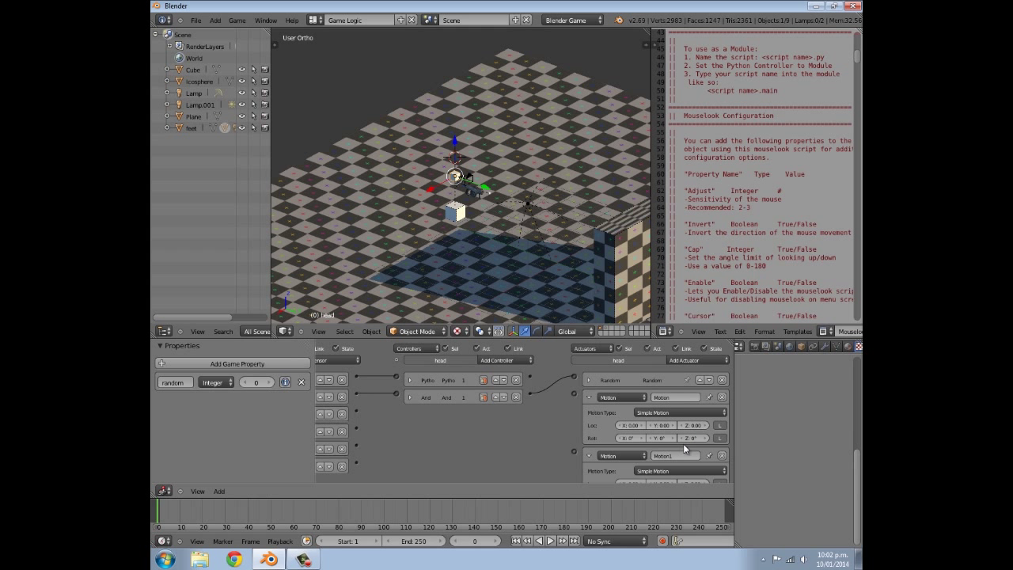
{"action": "scroll", "coordinate": [633, 420], "scroll_direction": "down", "scroll_amount": 1}
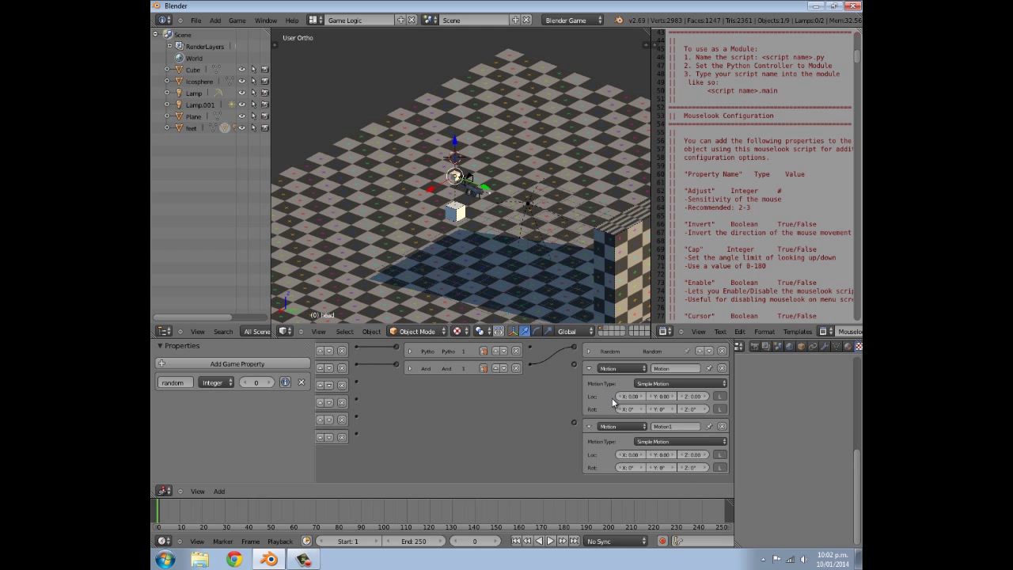
{"action": "scroll", "coordinate": [615, 405], "scroll_direction": "up", "scroll_amount": 1}
{"action": "left_click", "coordinate": [686, 363]}
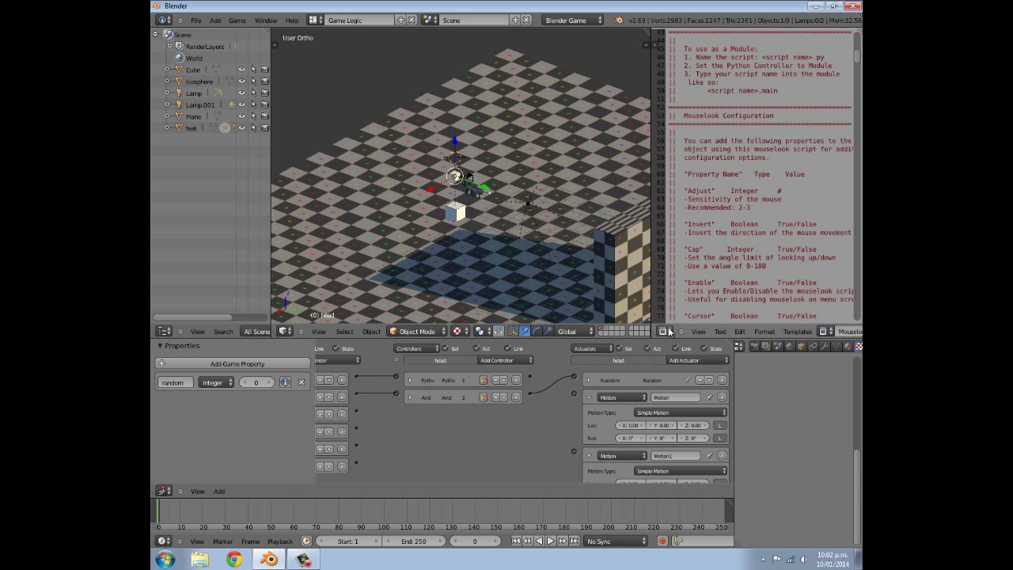
{"action": "left_click", "coordinate": [680, 363]}
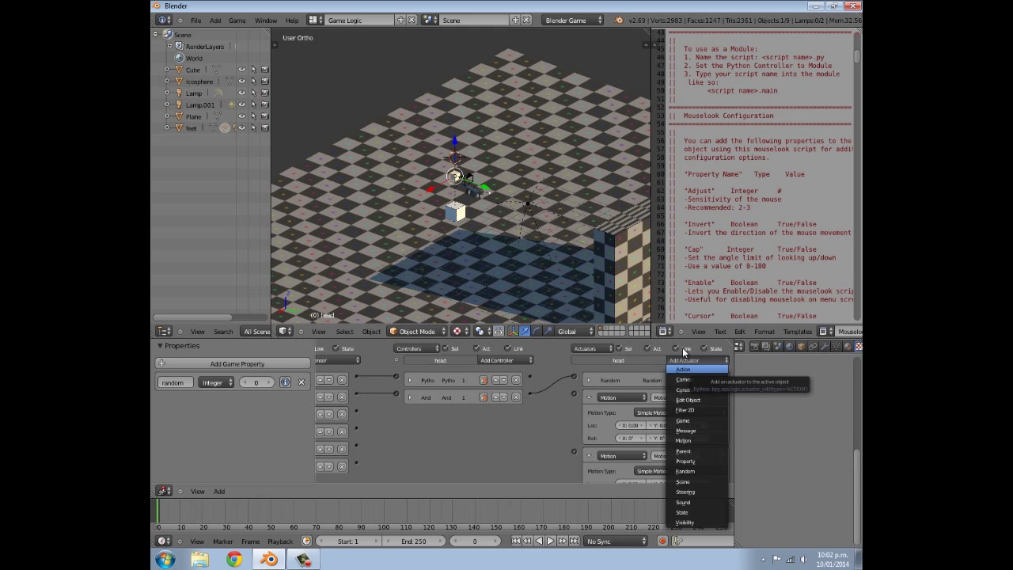
{"action": "scroll", "coordinate": [637, 462], "scroll_direction": "down", "scroll_amount": 1}
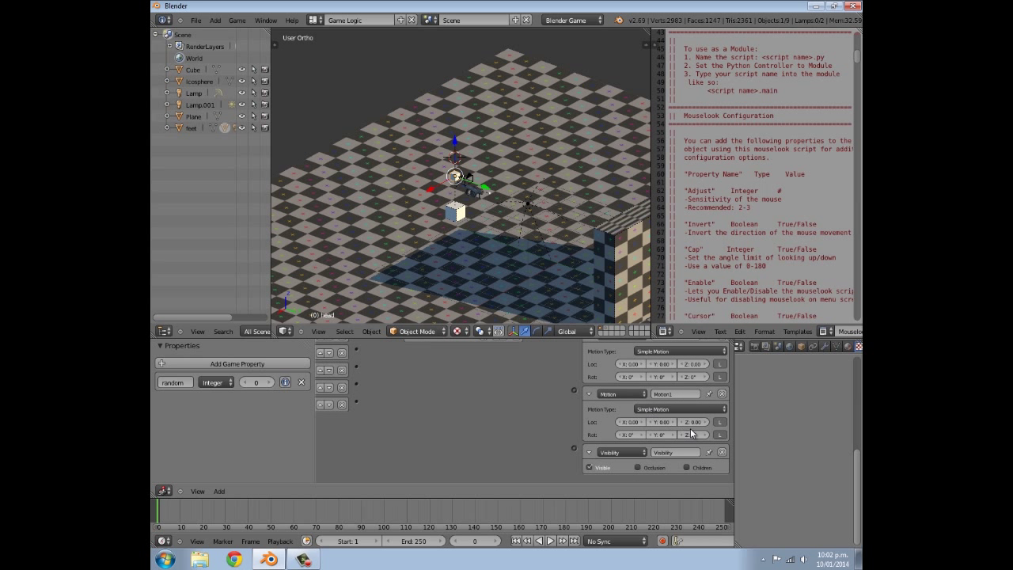
{"action": "scroll", "coordinate": [576, 428], "scroll_direction": "down", "scroll_amount": 1}
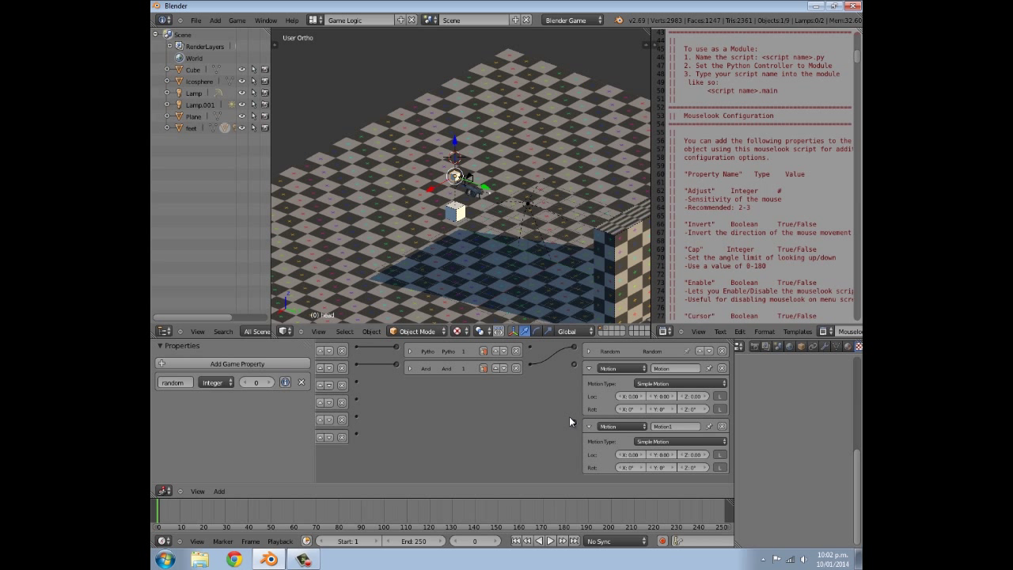
{"action": "scroll", "coordinate": [578, 412], "scroll_direction": "down", "scroll_amount": 2, "text": "ctrl"}
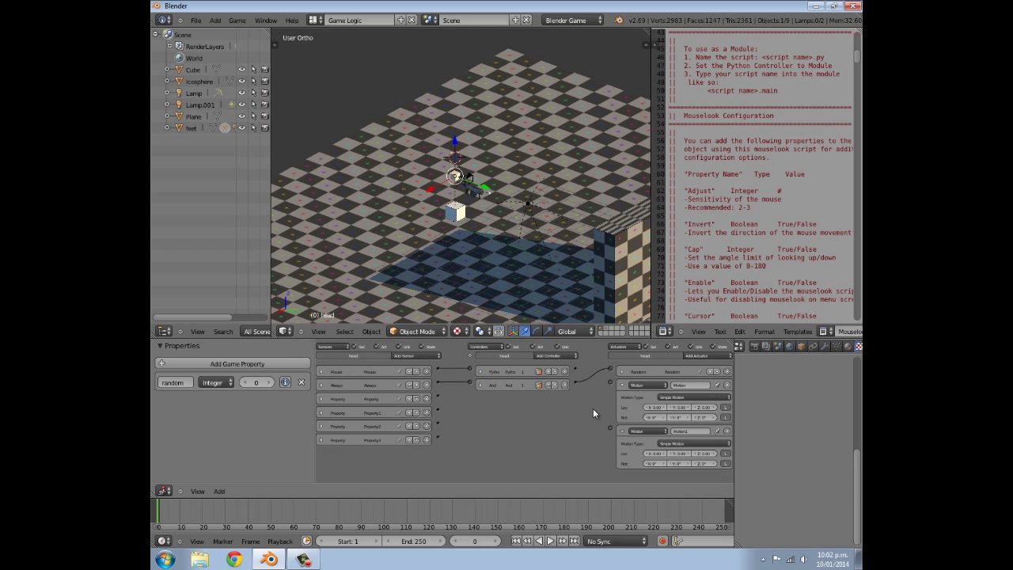
{"action": "left_click", "coordinate": [690, 355]}
- Add another Motion actuator and wire Property to Motion and Property1 to Motion1 via And controllers
{"action": "left_click", "coordinate": [697, 419]}
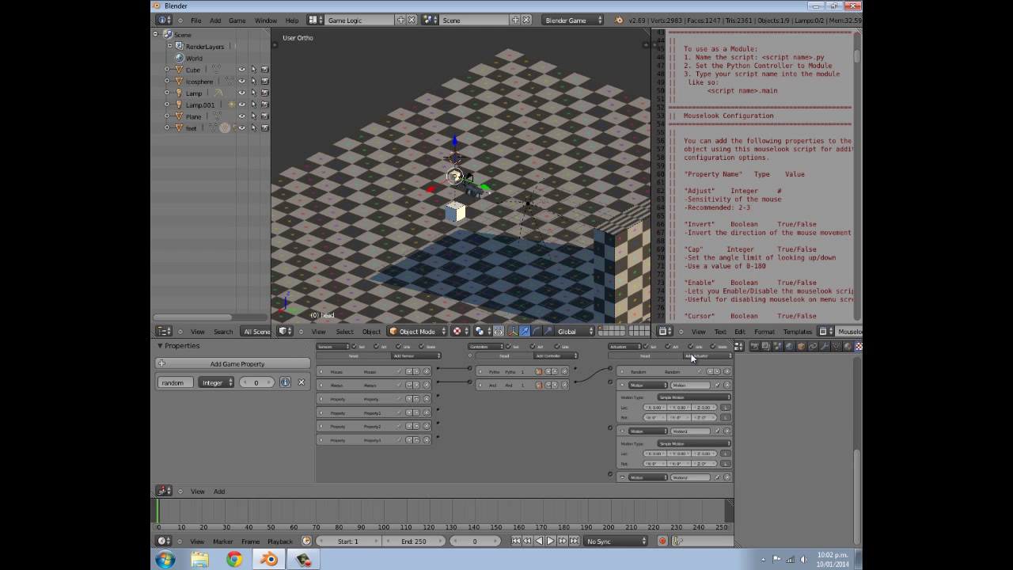
{"action": "mouse_move", "coordinate": [439, 395]}
{"action": "left_mouse_down"}
{"action": "mouse_move", "coordinate": [619, 390]}
{"action": "mouse_move", "coordinate": [612, 380]}
{"action": "left_mouse_up"}
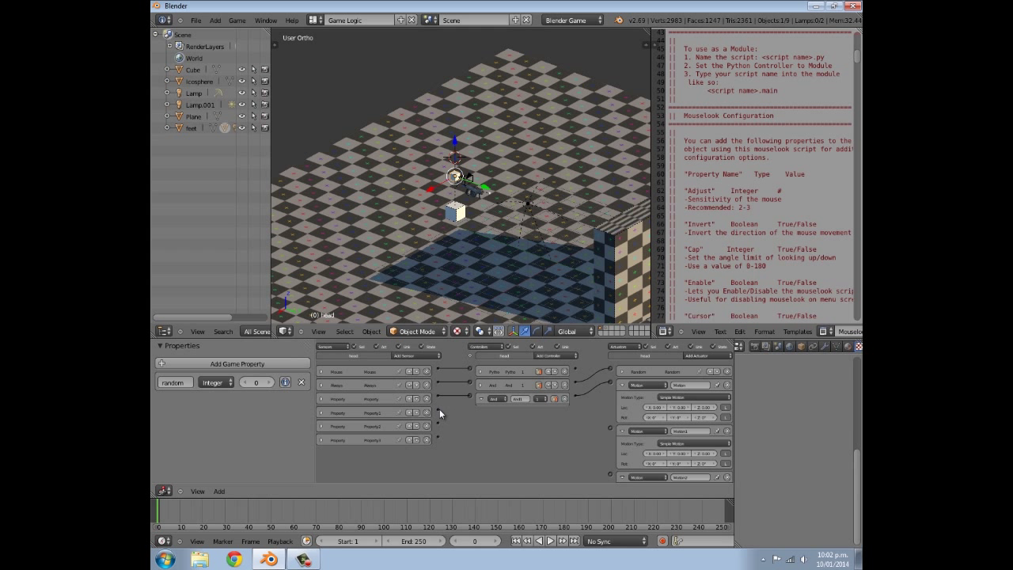
{"action": "left_click_drag", "start_coordinate": [438, 411], "coordinate": [611, 428]}
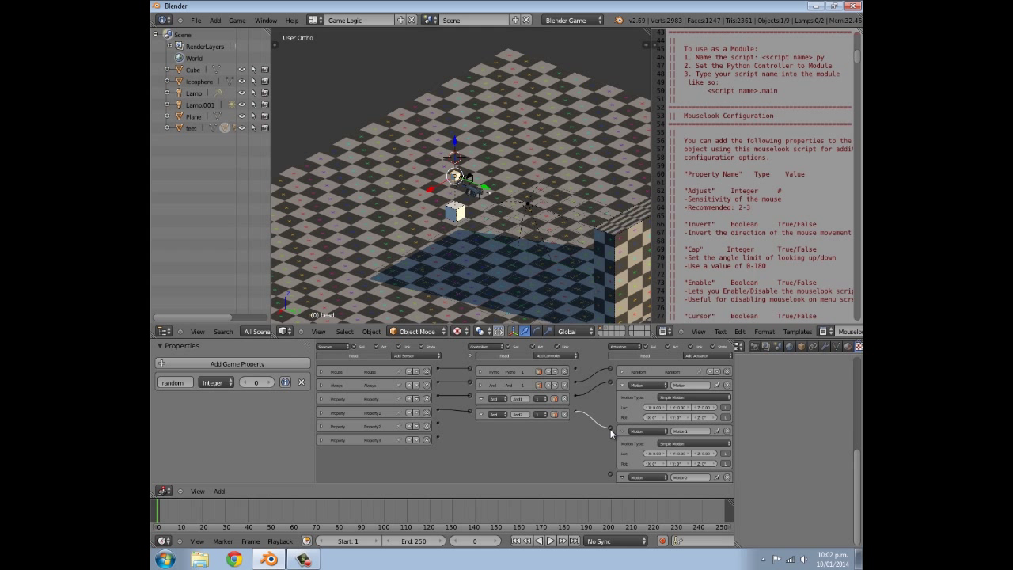
{"action": "left_click", "coordinate": [622, 386]}
{"action": "left_click", "coordinate": [482, 398]}
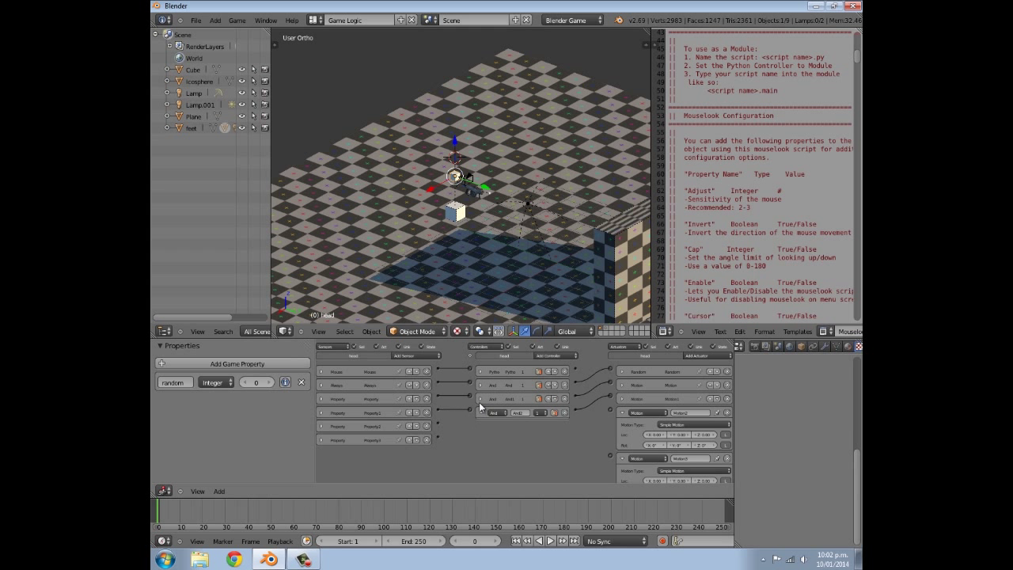
- Wire Property2 to Motion2 and Property3 to Motion3, then collapse the And controllers
{"action": "left_click_drag", "start_coordinate": [440, 428], "coordinate": [611, 410]}
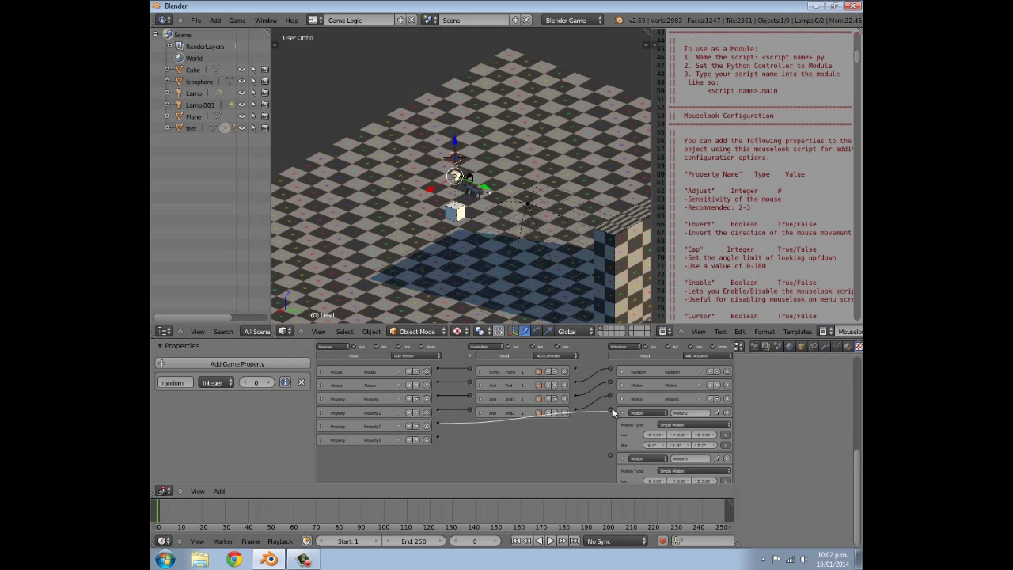
{"action": "left_click_drag", "start_coordinate": [440, 439], "coordinate": [610, 457]}
{"action": "left_click", "coordinate": [622, 412]}
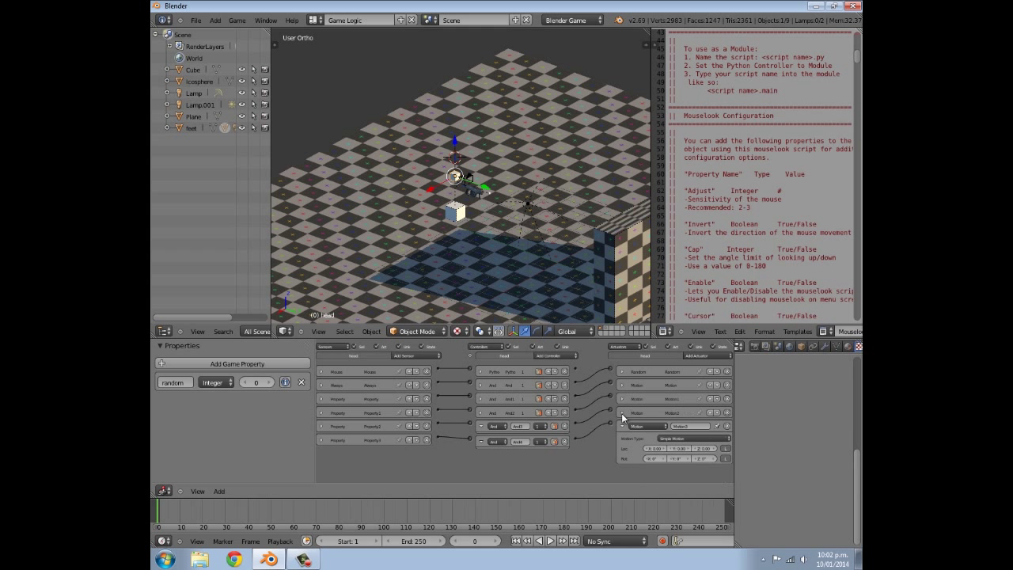
{"action": "left_click", "coordinate": [481, 428]}
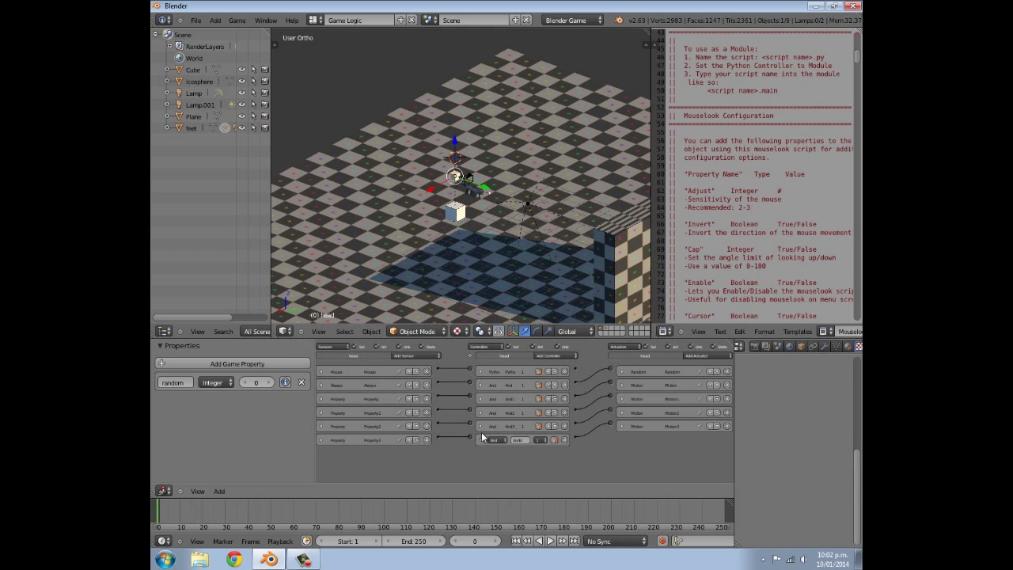
{"action": "left_click", "coordinate": [481, 436]}
{"action": "scroll", "coordinate": [522, 238], "scroll_direction": "up", "scroll_amount": 4}
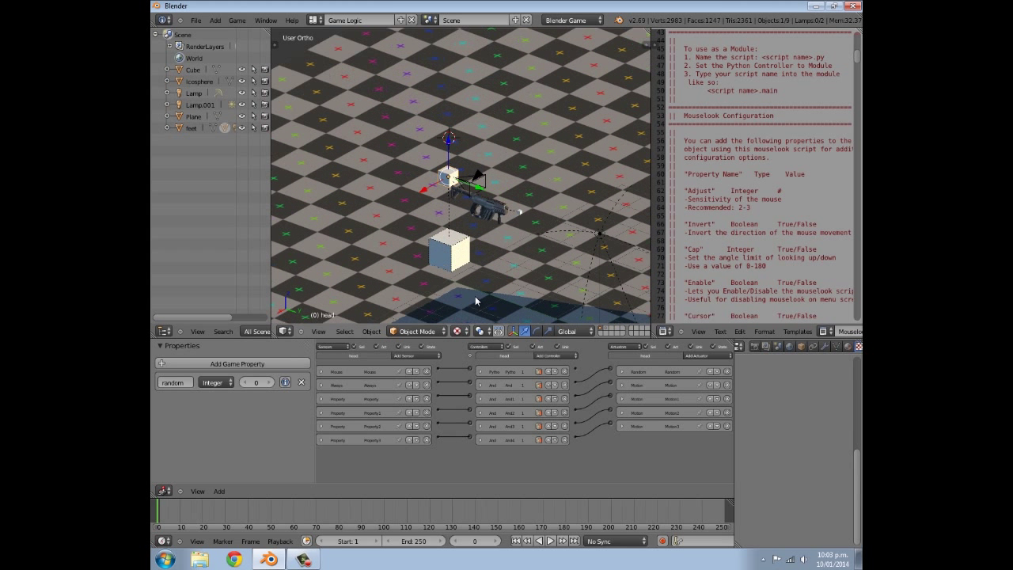
{"action": "left_click", "coordinate": [567, 332]}
- Switch transform orientation to Local and orbit the view around the head and gun
{"action": "left_click", "coordinate": [582, 309]}
{"action": "scroll", "coordinate": [447, 249], "scroll_direction": "up", "scroll_amount": 2}
{"action": "scroll", "coordinate": [447, 249], "scroll_direction": "up", "scroll_amount": 2}
{"action": "mouse_move", "coordinate": [448, 249]}
{"action": "middle_mouse_down"}
{"action": "mouse_move", "coordinate": [541, 231]}
{"action": "mouse_move", "coordinate": [501, 217]}
{"action": "middle_mouse_up"}
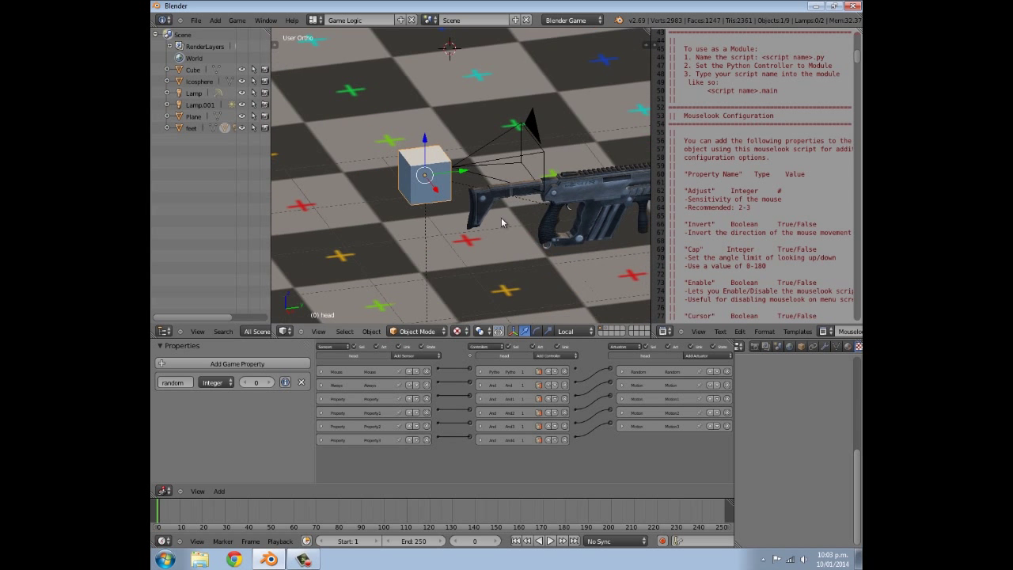
{"action": "scroll", "coordinate": [649, 471], "scroll_direction": "up", "scroll_amount": 2}
{"action": "scroll", "coordinate": [648, 472], "scroll_direction": "up", "scroll_amount": 1}
{"action": "scroll", "coordinate": [649, 472], "scroll_direction": "up", "scroll_amount": 1}
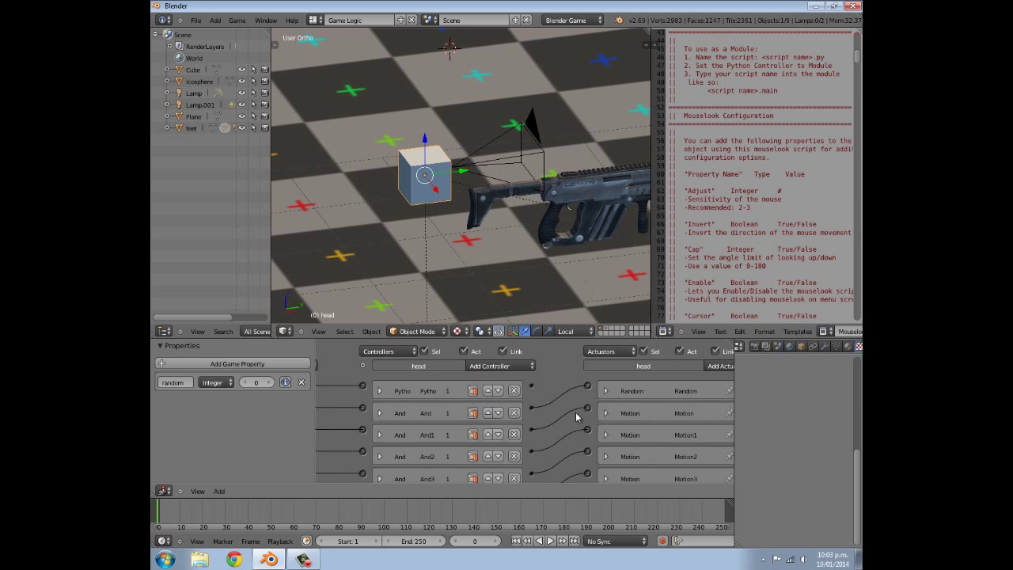
- Give the first Motion actuator a 1° X rotation for the recoil
{"action": "left_click", "coordinate": [607, 413]}
{"action": "middle_click_drag", "start_coordinate": [603, 426], "coordinate": [548, 429]}
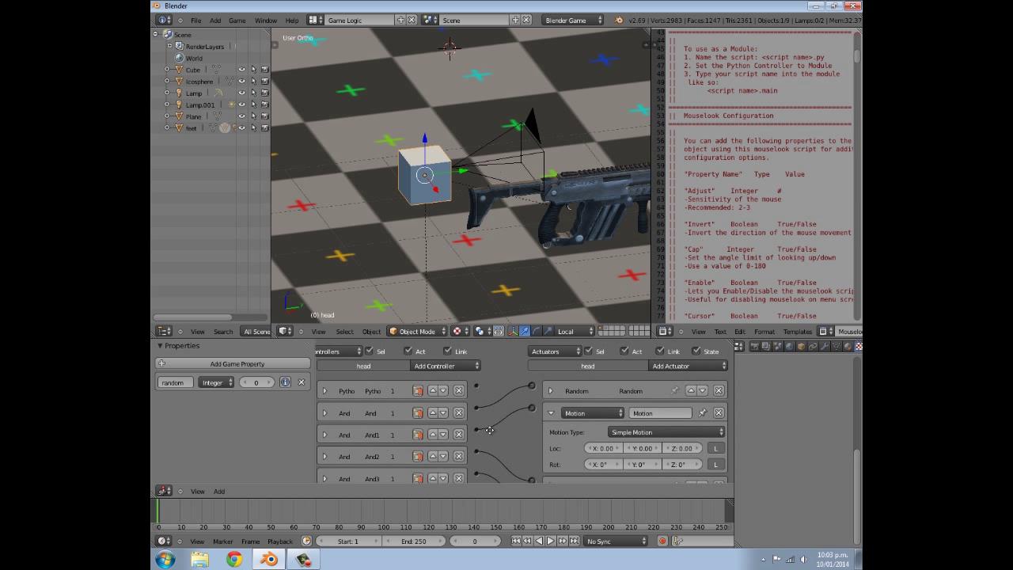
{"action": "left_click", "coordinate": [603, 462]}
{"action": "key", "text": "Return"}
{"action": "left_click", "coordinate": [605, 466]}
{"action": "key", "text": "Return"}
{"action": "middle_click_drag", "start_coordinate": [507, 238], "coordinate": [477, 212]}
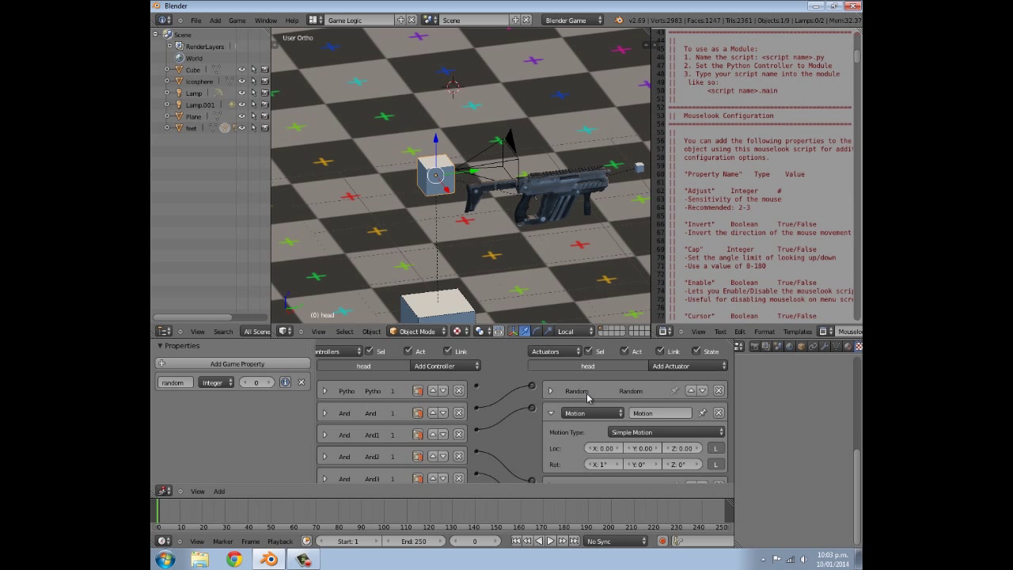
{"action": "scroll", "coordinate": [554, 395], "scroll_direction": "down", "scroll_amount": 3}
{"action": "left_click", "coordinate": [553, 361]}
{"action": "scroll", "coordinate": [552, 372], "scroll_direction": "up", "scroll_amount": 1}
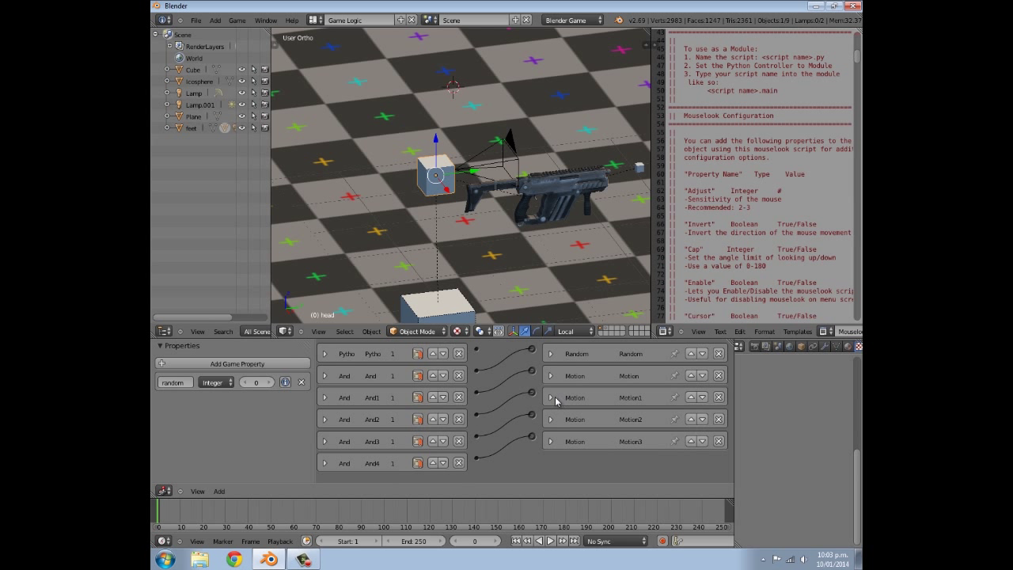
- Set small X rotations on Motion1 (0.8°) and Motion2
{"action": "left_click", "coordinate": [550, 397]}
{"action": "left_click", "coordinate": [603, 450]}
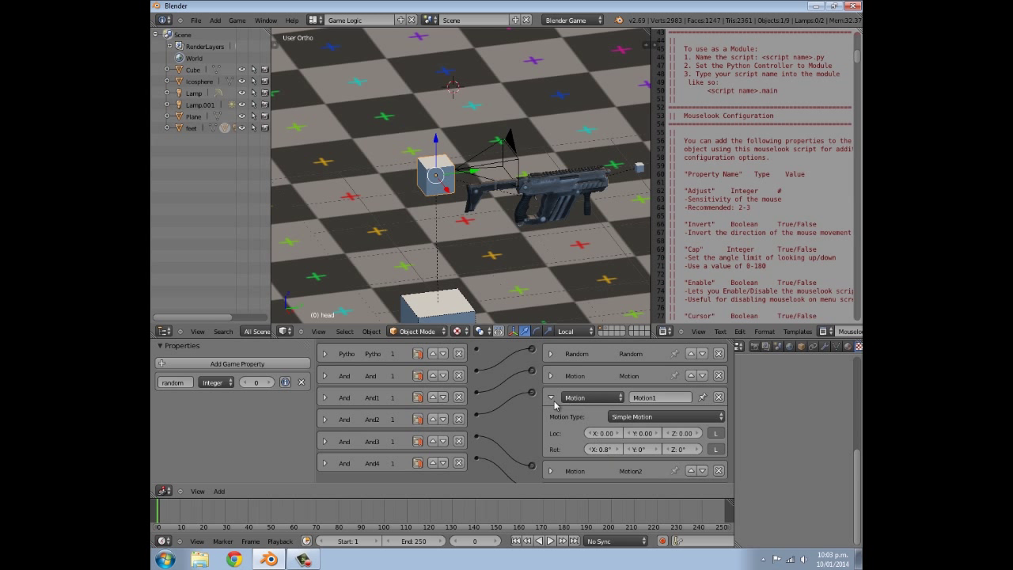
{"action": "left_click", "coordinate": [551, 397]}
{"action": "left_click", "coordinate": [551, 420]}
{"action": "scroll", "coordinate": [596, 459], "scroll_direction": "down", "scroll_amount": 1}
{"action": "left_click", "coordinate": [595, 449]}
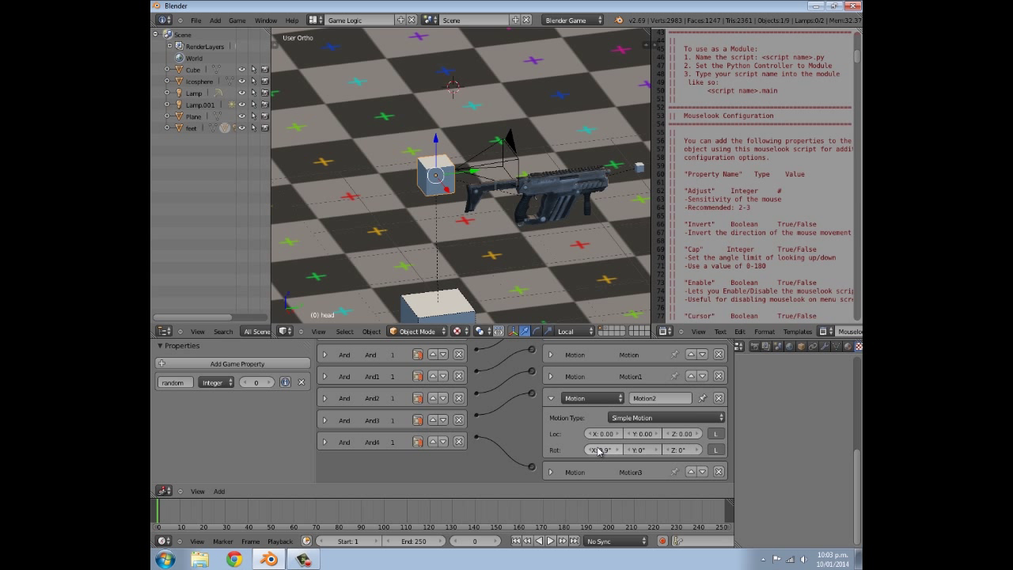
{"action": "left_click", "coordinate": [551, 398]}
- Set Motion3's X rotation to 1.2° and fit all logic bricks into view
{"action": "left_click", "coordinate": [551, 420]}
{"action": "scroll", "coordinate": [569, 454], "scroll_direction": "up", "scroll_amount": 1}
{"action": "scroll", "coordinate": [585, 427], "scroll_direction": "down", "scroll_amount": 1}
{"action": "left_click", "coordinate": [595, 462]}
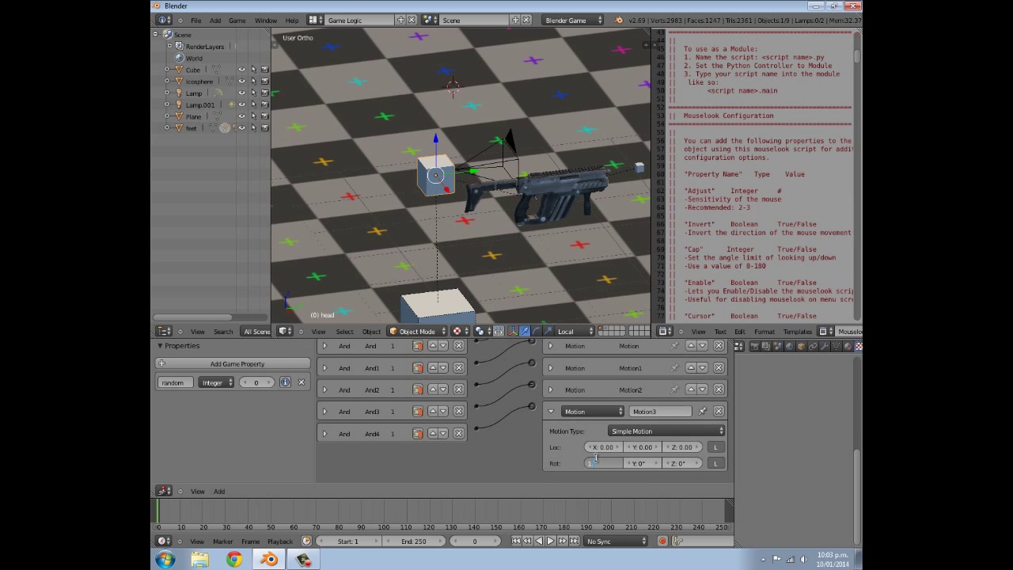
{"action": "type", "text": "1.2"}
{"action": "key", "text": "Return"}
{"action": "scroll", "coordinate": [433, 201], "scroll_direction": "down", "scroll_amount": 2}
{"action": "middle_click_drag", "start_coordinate": [434, 201], "coordinate": [503, 254]}
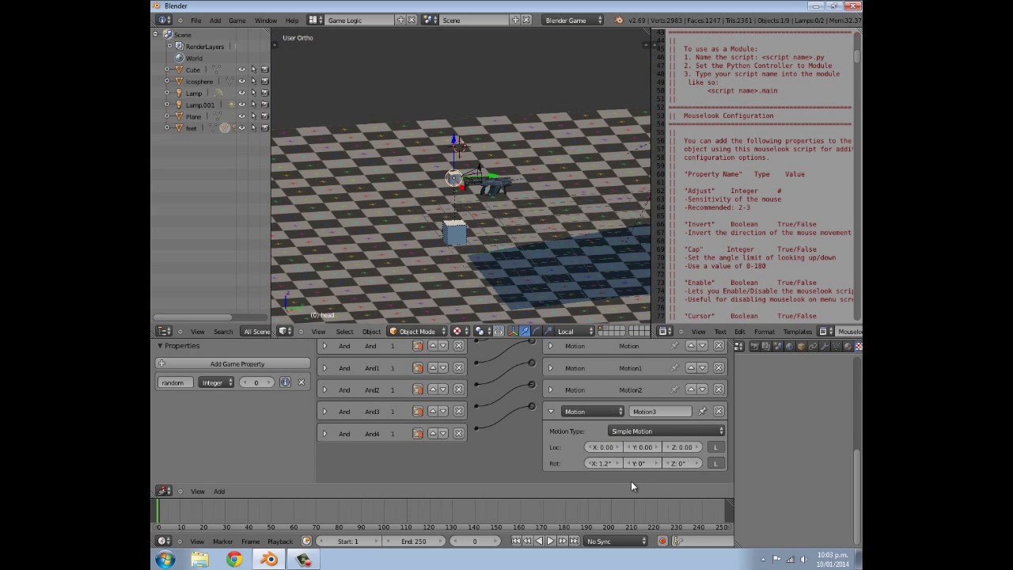
{"action": "left_click", "coordinate": [552, 415]}
{"action": "key", "text": "Home"}
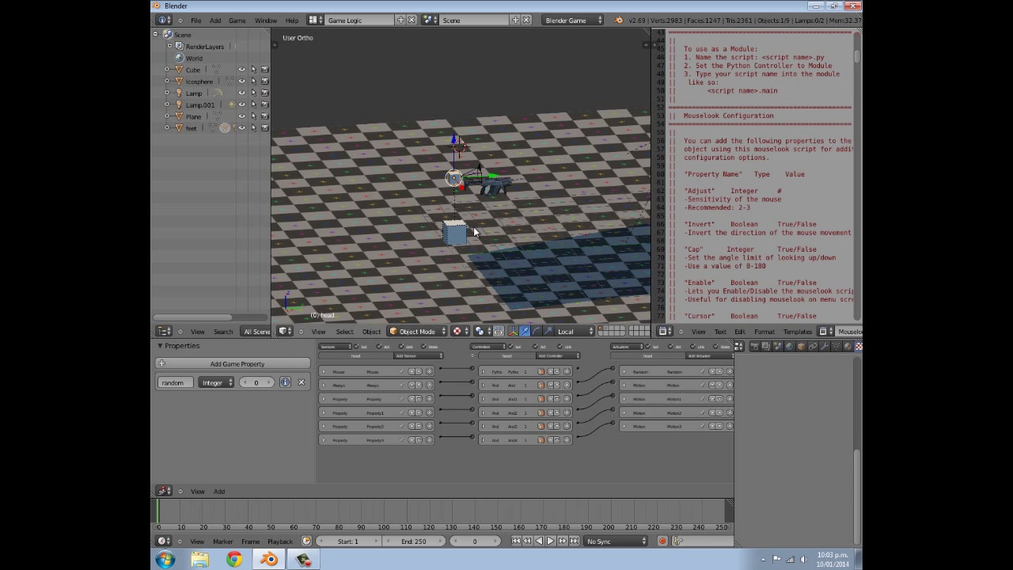
- Add a Mouse sensor with true-pulse at frequency 10, then briefly test the game
{"action": "scroll", "coordinate": [473, 226], "scroll_direction": "up", "scroll_amount": 4}
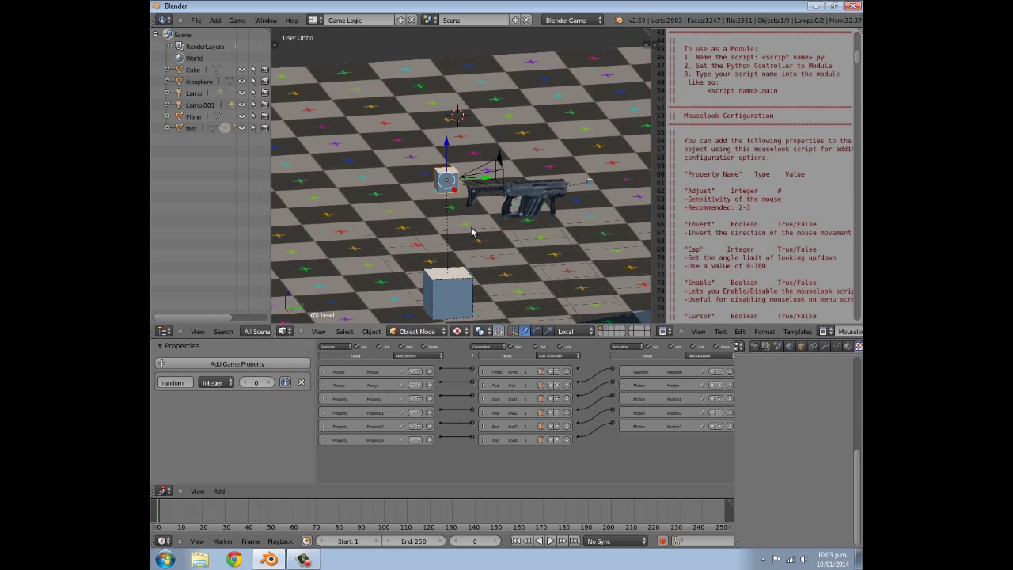
{"action": "scroll", "coordinate": [458, 371], "scroll_direction": "up", "scroll_amount": 2}
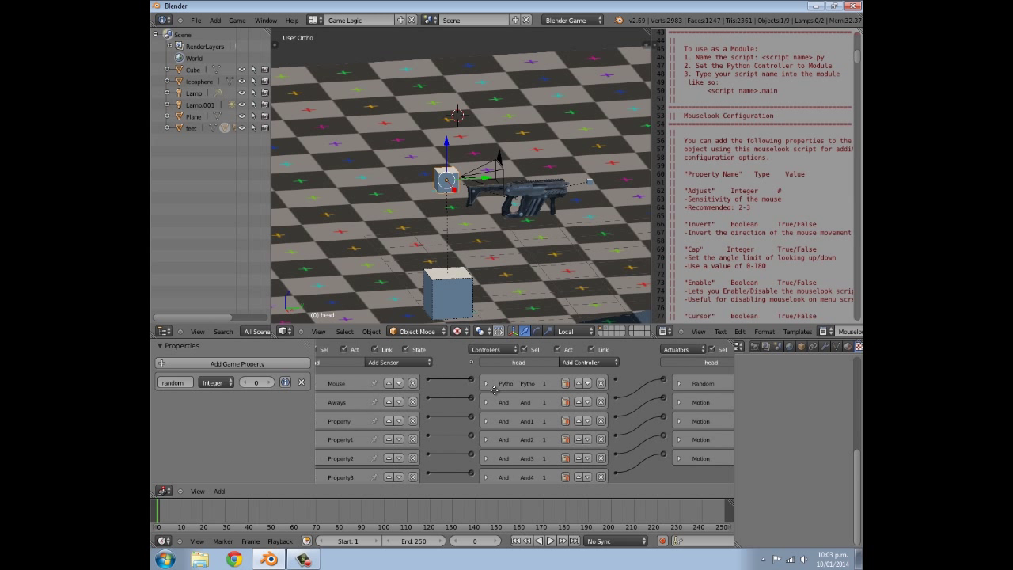
{"action": "scroll", "coordinate": [395, 380], "scroll_direction": "up", "scroll_amount": 2}
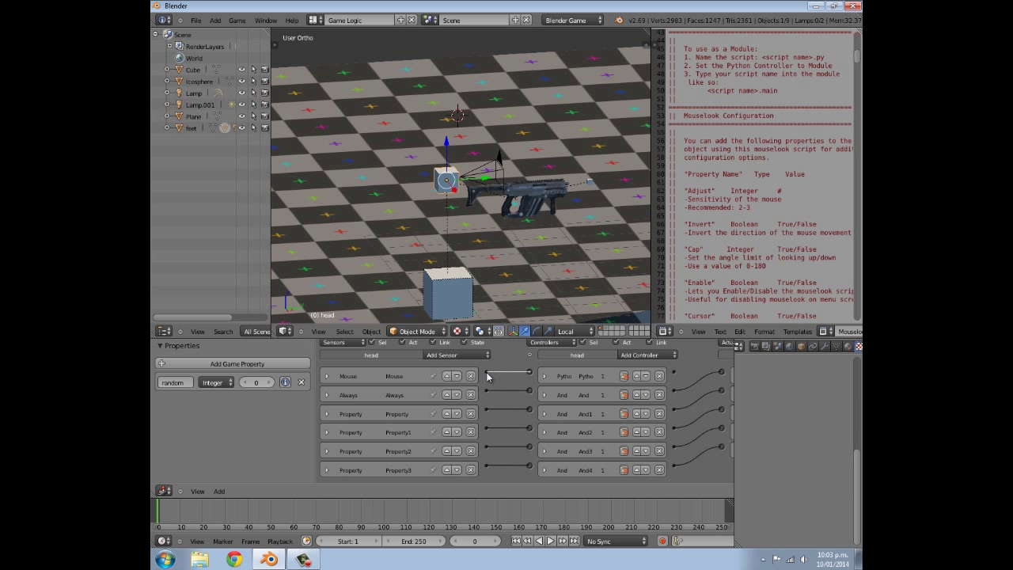
{"action": "left_click", "coordinate": [326, 378]}
{"action": "left_click", "coordinate": [459, 356]}
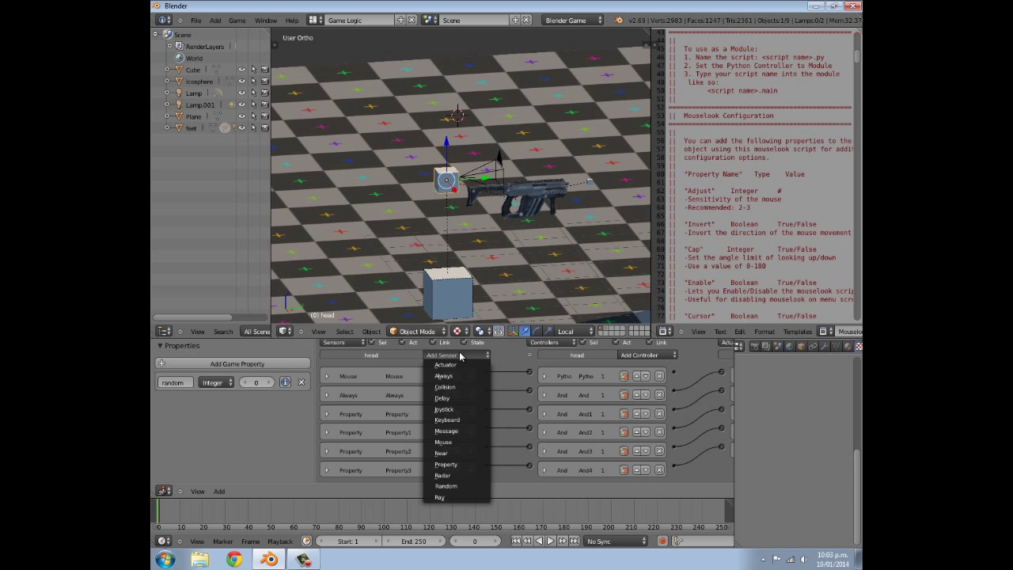
{"action": "left_click", "coordinate": [459, 441]}
{"action": "scroll", "coordinate": [467, 436], "scroll_direction": "down", "scroll_amount": 2}
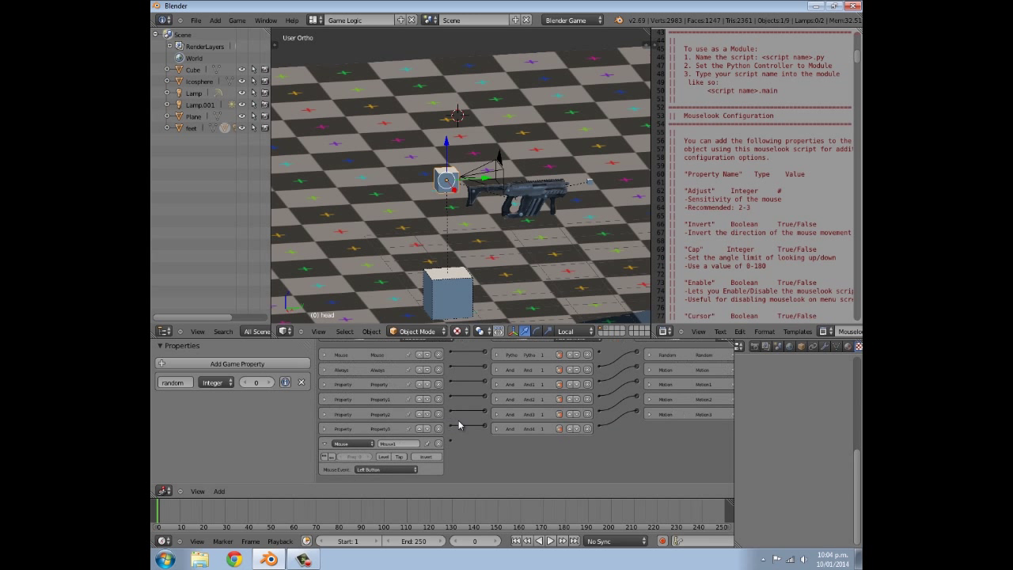
{"action": "left_click", "coordinate": [324, 457]}
{"action": "type", "text": "0"}
{"action": "key", "text": "Return"}
{"action": "scroll", "coordinate": [489, 425], "scroll_direction": "up", "scroll_amount": 2}
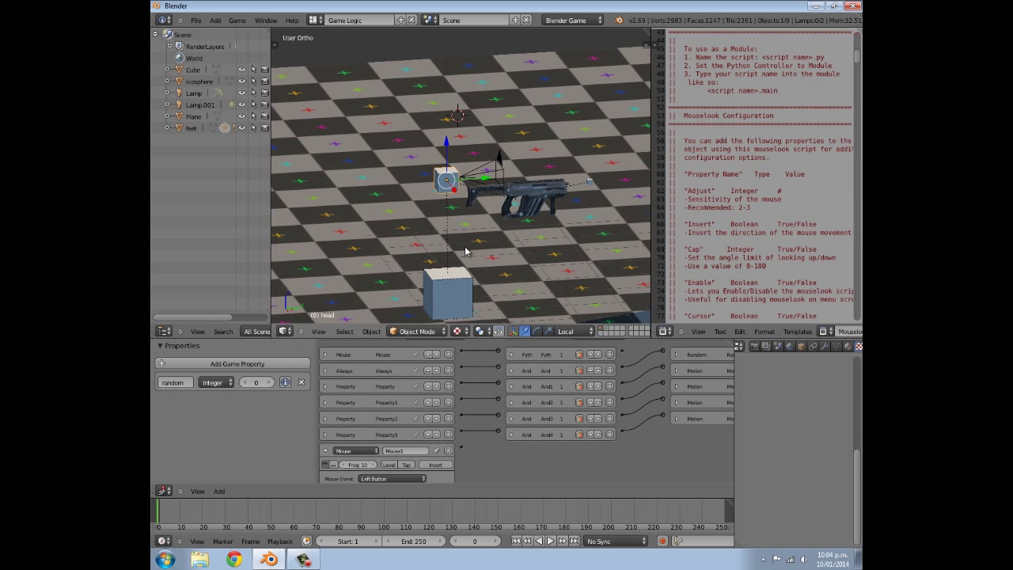
{"action": "key", "text": "p"}
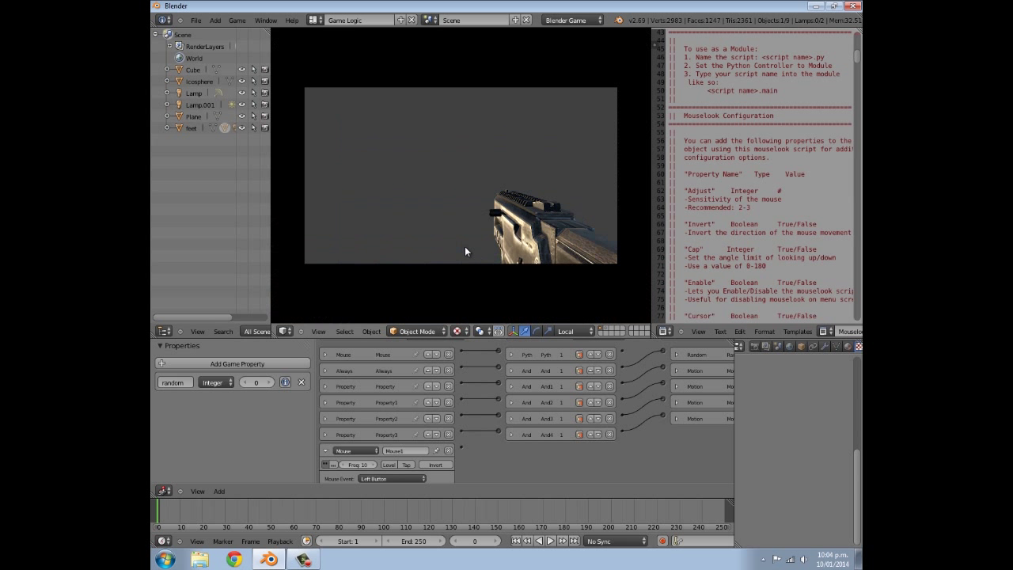
{"action": "key", "text": "Escape"}
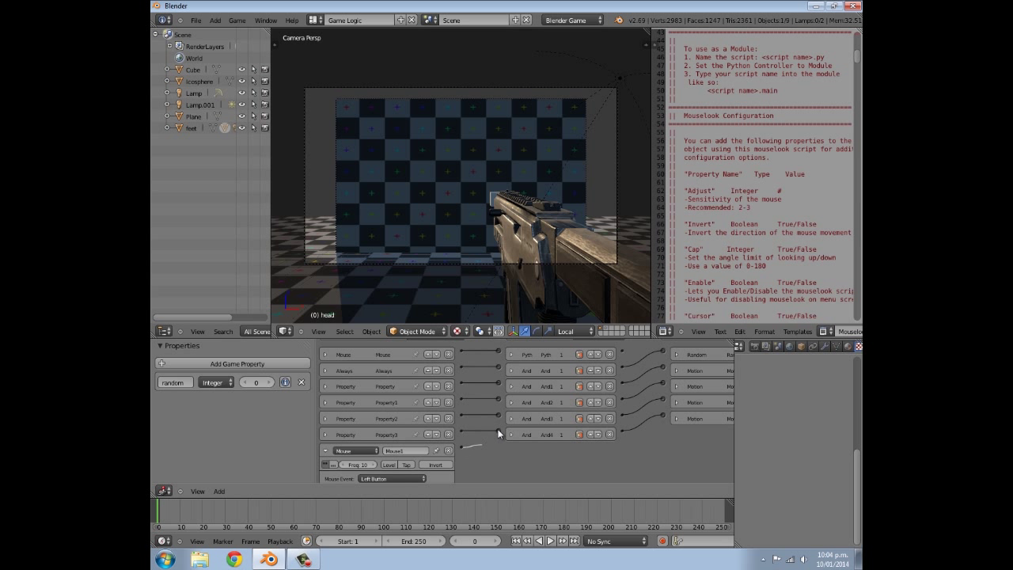
- Wire the Mouse sensor to And4, delete the Always sensor, and test the recoil
{"action": "left_click_drag", "start_coordinate": [459, 445], "coordinate": [499, 365]}
{"action": "scroll", "coordinate": [510, 399], "scroll_direction": "down", "scroll_amount": 1}
{"action": "scroll", "coordinate": [444, 390], "scroll_direction": "up", "scroll_amount": 3}
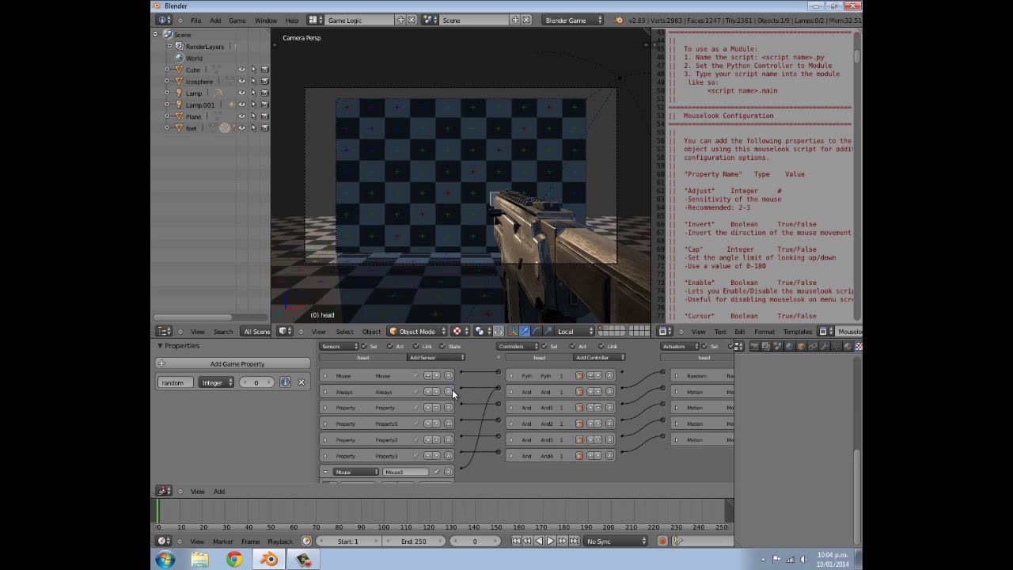
{"action": "left_click", "coordinate": [449, 391]}
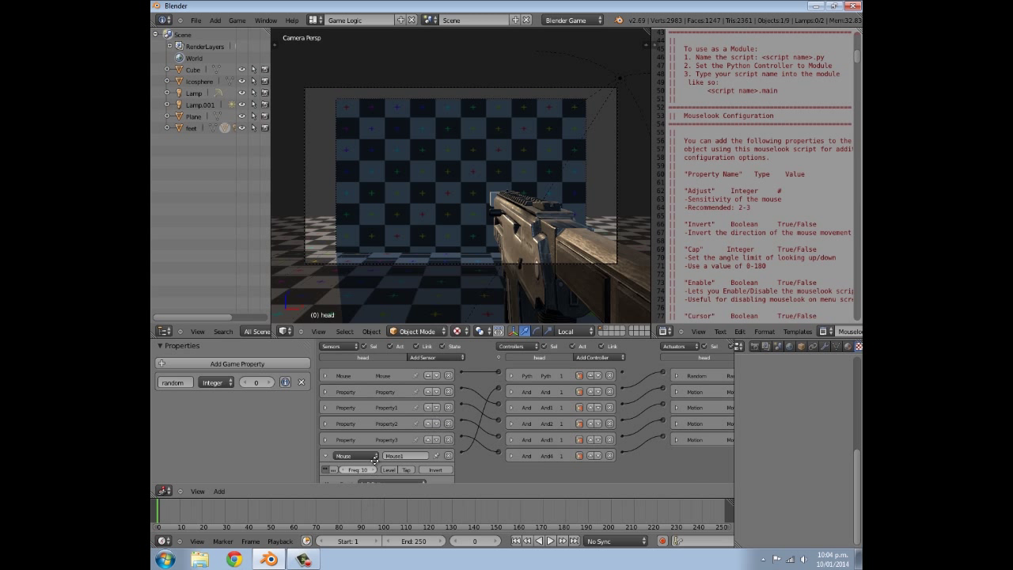
{"action": "scroll", "coordinate": [374, 460], "scroll_direction": "down", "scroll_amount": 1}
{"action": "left_click", "coordinate": [328, 441]}
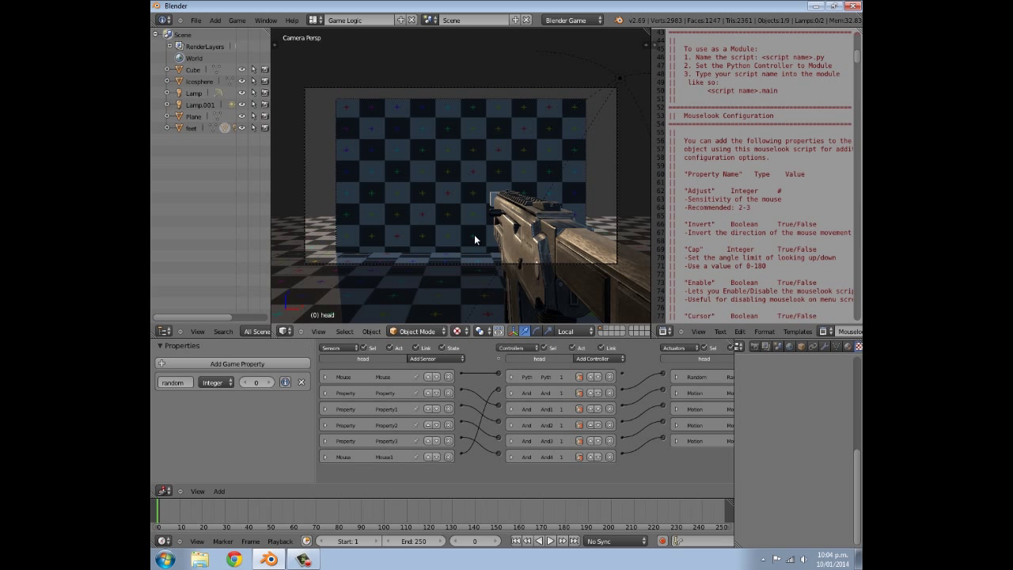
{"action": "key", "text": "p"}
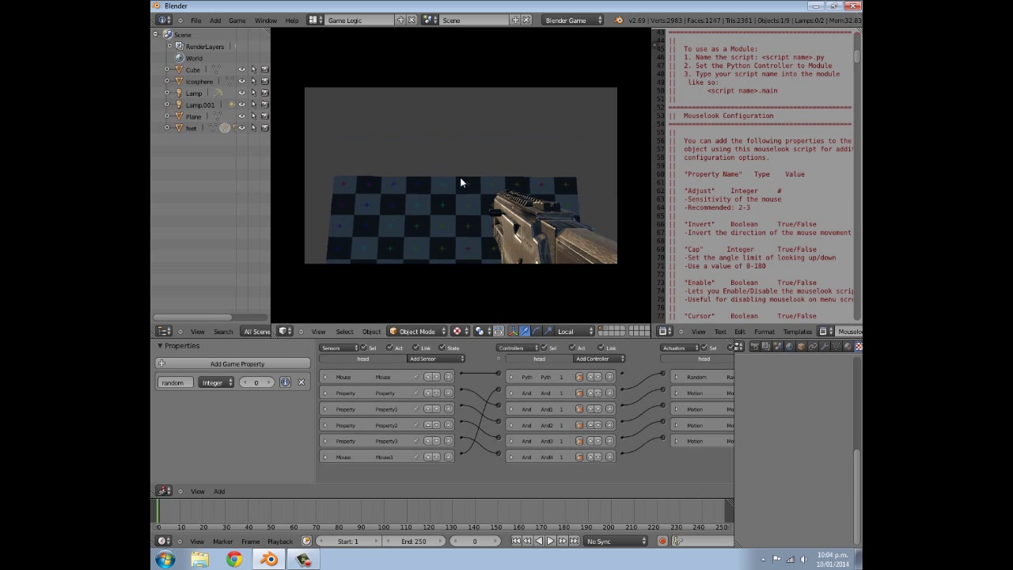
{"action": "key", "text": "Escape"}
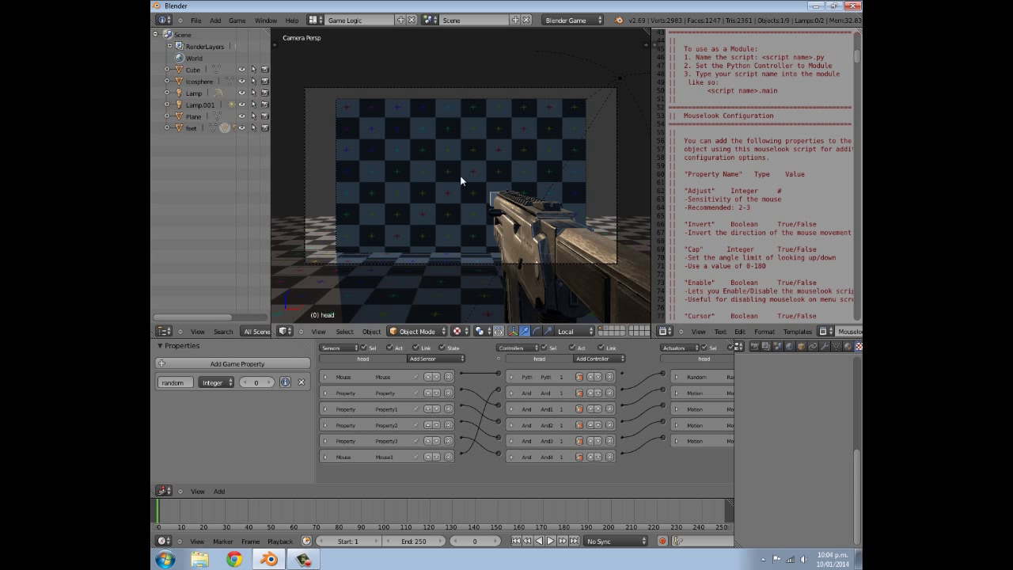
{"action": "middle_click_drag", "start_coordinate": [389, 224], "coordinate": [528, 226]}
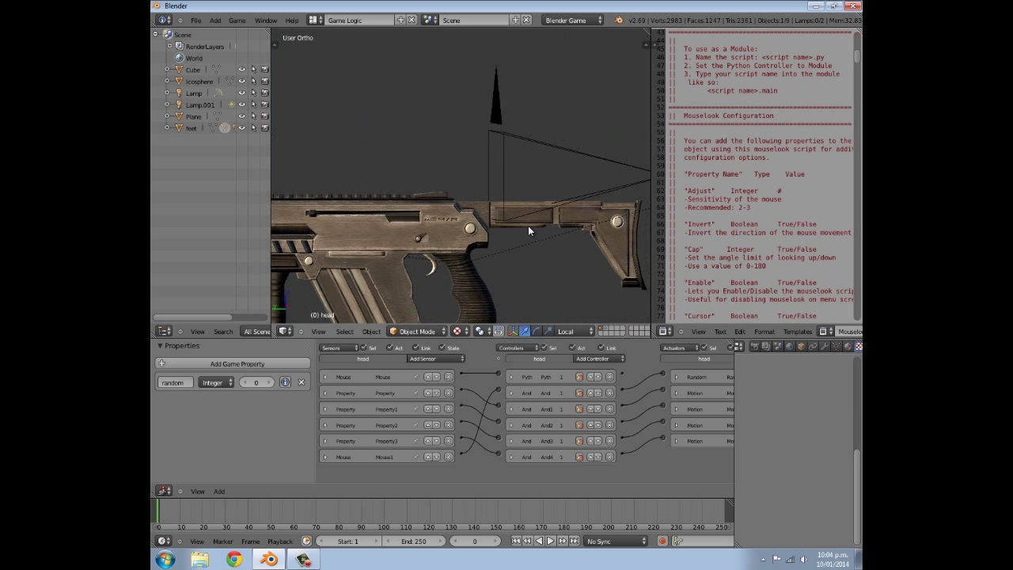
{"action": "scroll", "coordinate": [522, 232], "scroll_direction": "down", "scroll_amount": 3}
{"action": "key", "text": "KP_5"}
{"action": "scroll", "coordinate": [419, 380], "scroll_direction": "up", "scroll_amount": 1, "text": "ctrl"}
{"action": "scroll", "coordinate": [385, 401], "scroll_direction": "up", "scroll_amount": 1, "text": "ctrl"}
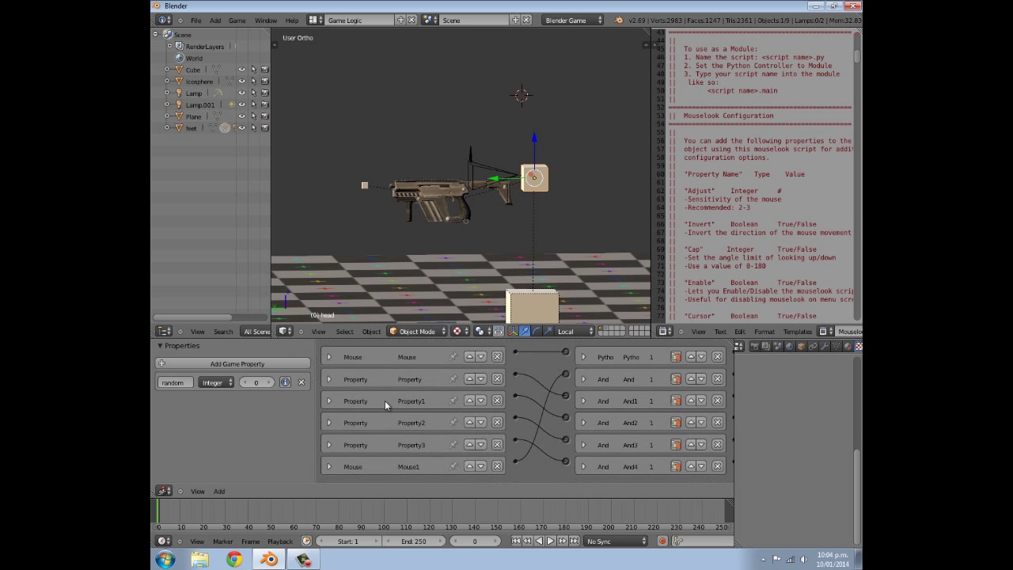
{"action": "left_click", "coordinate": [330, 379]}
{"action": "left_click", "coordinate": [329, 400]}
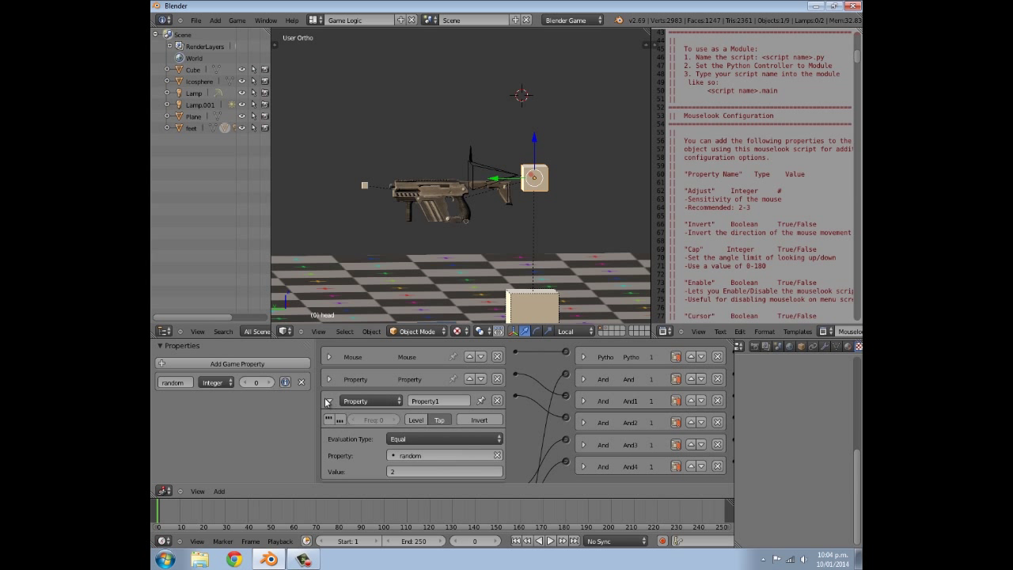
{"action": "left_click", "coordinate": [330, 402]}
{"action": "left_click", "coordinate": [330, 422]}
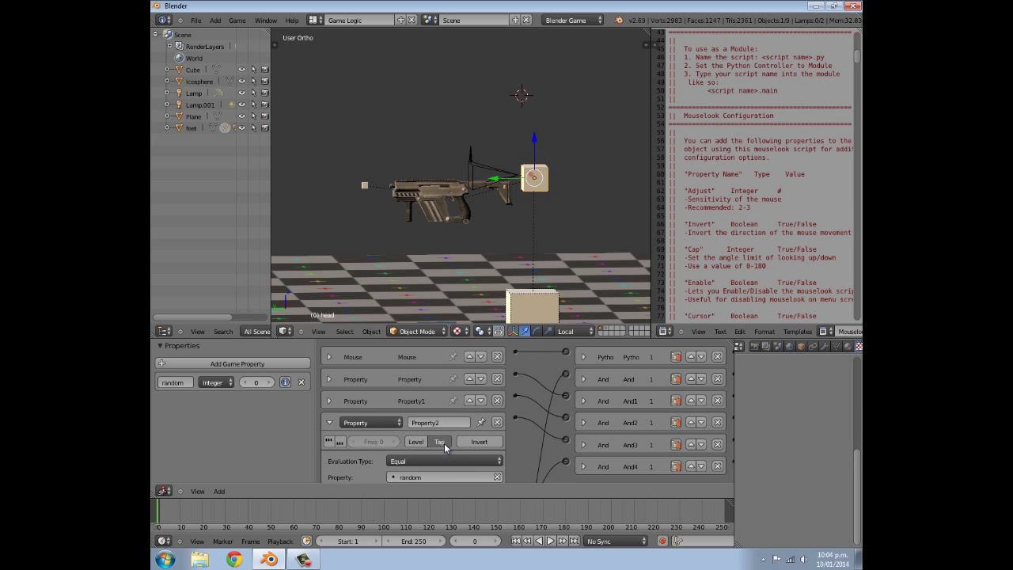
{"action": "left_click", "coordinate": [330, 422]}
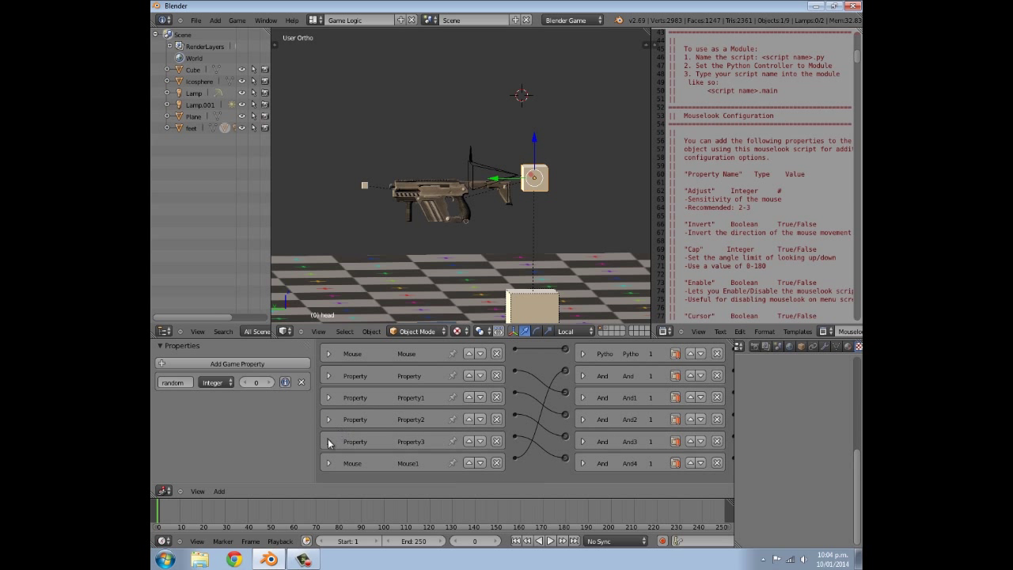
{"action": "left_click", "coordinate": [330, 442]}
{"action": "left_click", "coordinate": [329, 441]}
{"action": "left_click", "coordinate": [330, 375]}
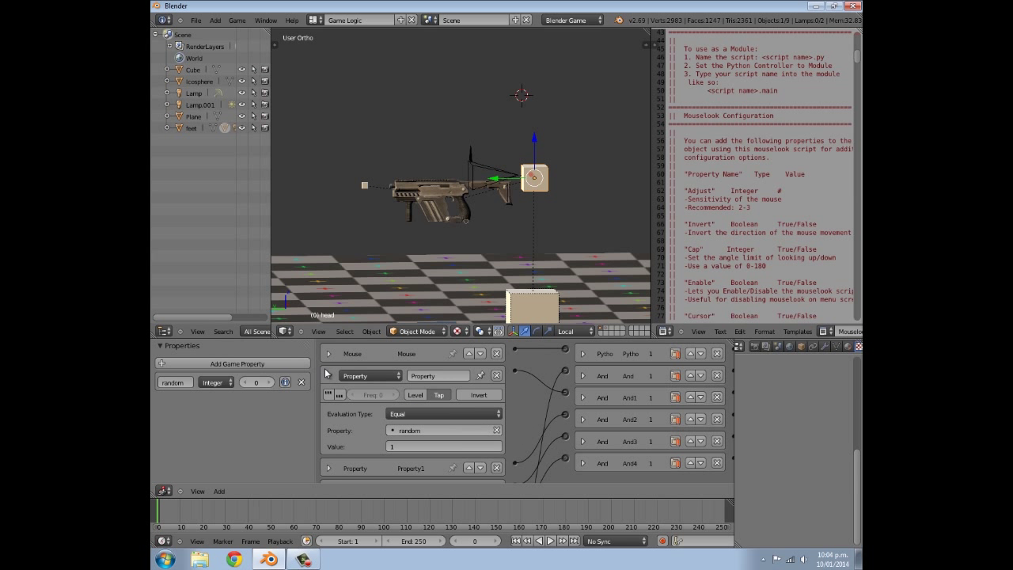
{"action": "left_click", "coordinate": [328, 375]}
{"action": "key", "text": "KP_0"}
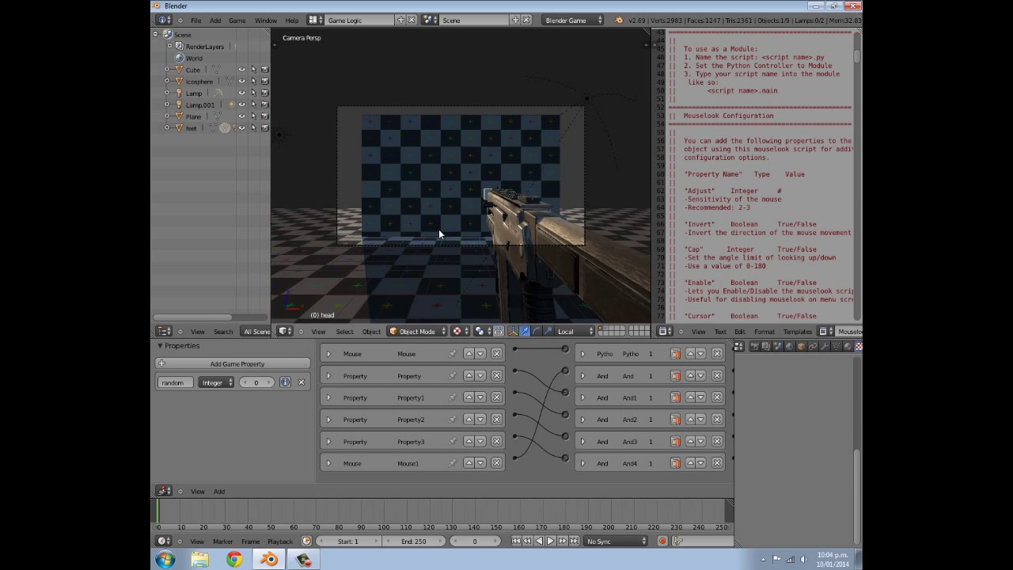
- Run and stop the game test several times to check the camera recoil
{"action": "key", "text": "p"}
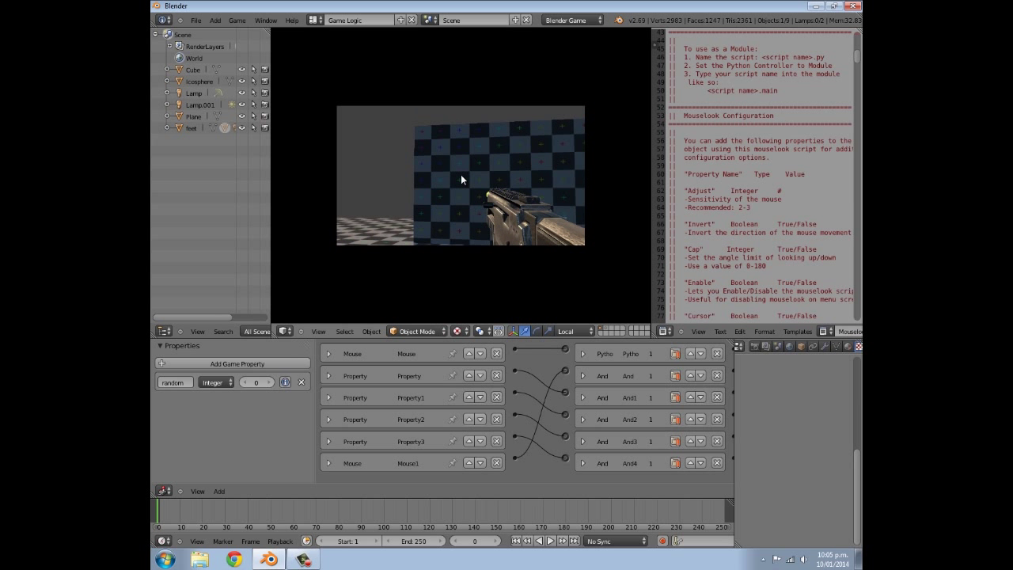
{"action": "key", "text": "Escape"}
{"action": "key", "text": "p"}
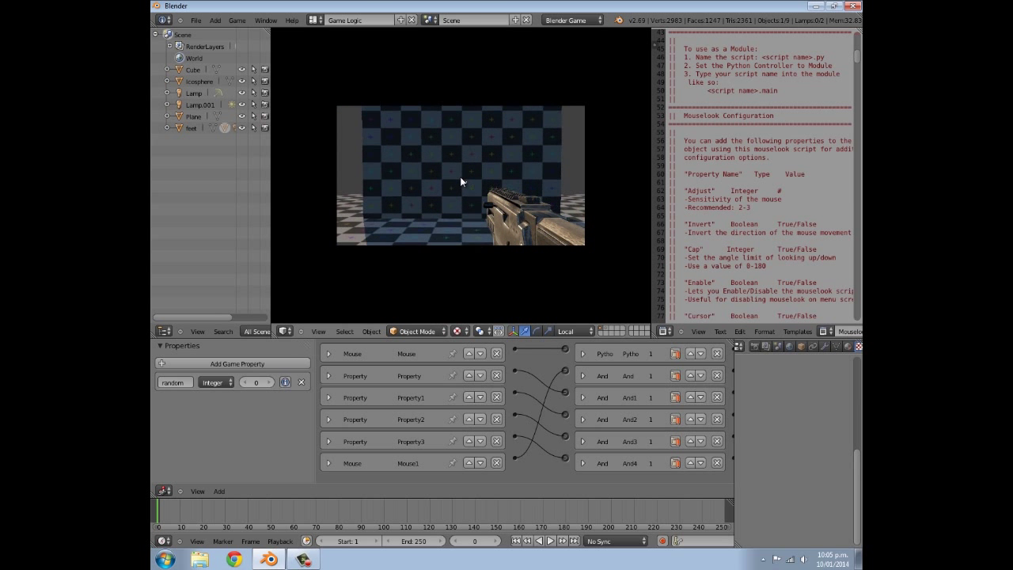
{"action": "key", "text": "Escape"}
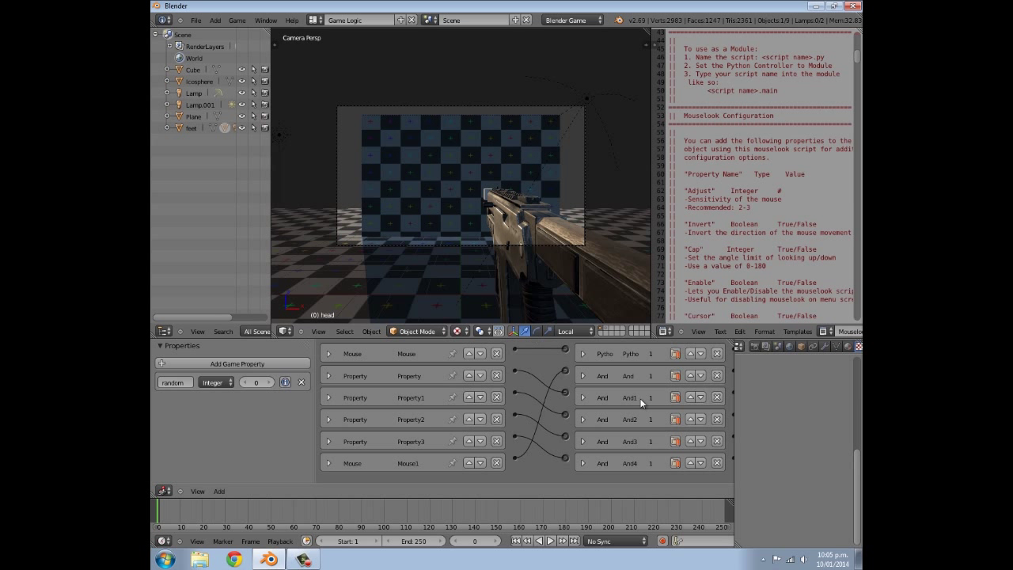
{"action": "middle_click_drag", "start_coordinate": [642, 404], "coordinate": [479, 415]}
{"action": "key", "text": "p"}
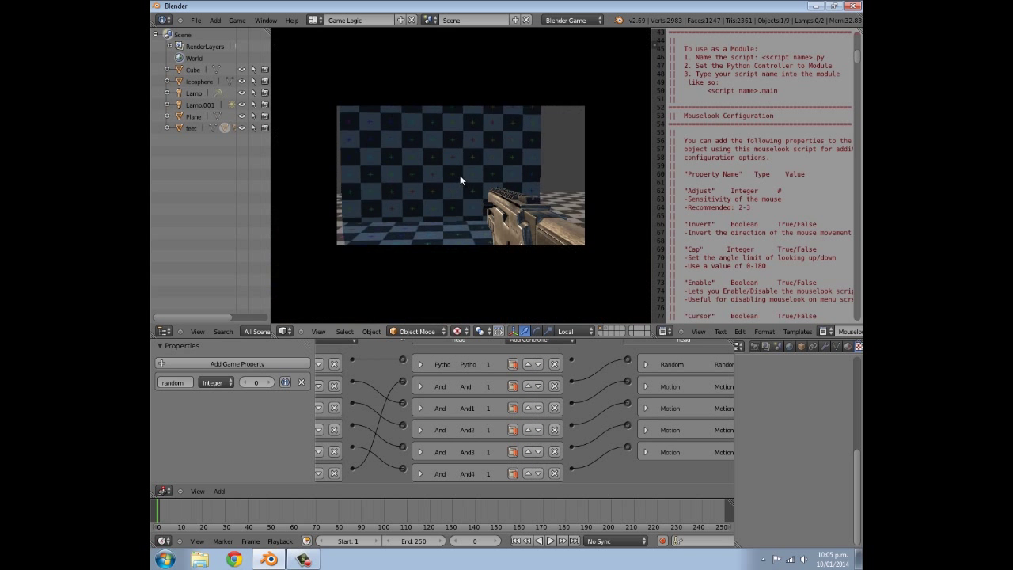
{"action": "key", "text": "Escape"}
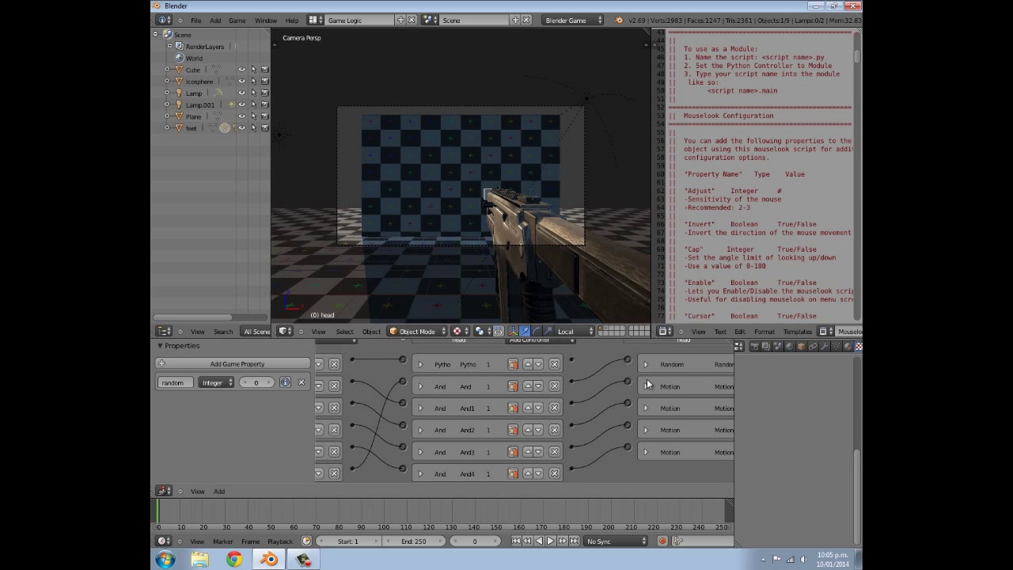
{"action": "middle_click_drag", "start_coordinate": [657, 390], "coordinate": [563, 401]}
- Give the first Motion actuator a Z rotation of 1°
{"action": "left_click", "coordinate": [551, 398]}
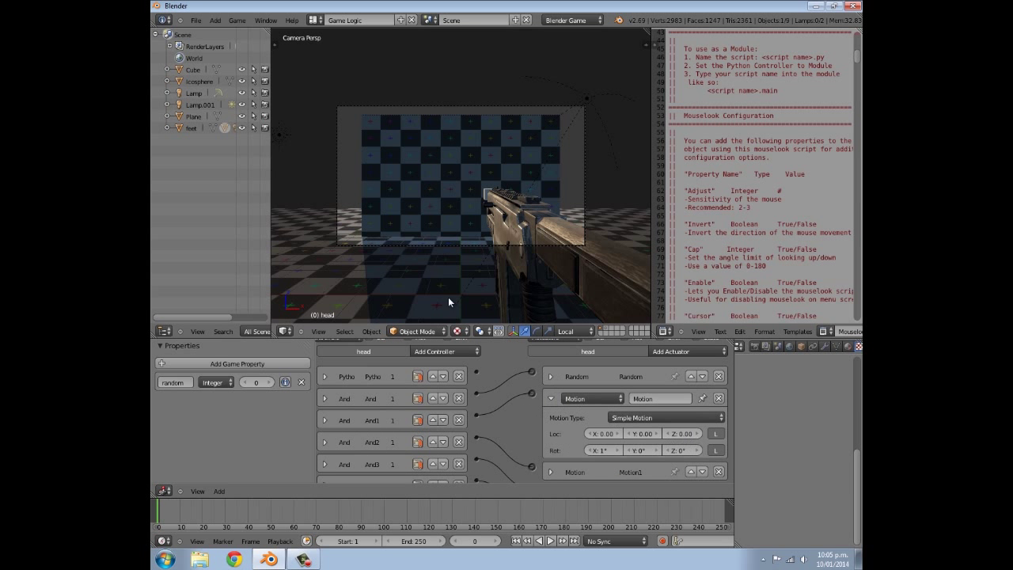
{"action": "middle_click_drag", "start_coordinate": [448, 297], "coordinate": [443, 271]}
{"action": "scroll", "coordinate": [431, 250], "scroll_direction": "down", "scroll_amount": 3}
{"action": "scroll", "coordinate": [418, 228], "scroll_direction": "down", "scroll_amount": 3}
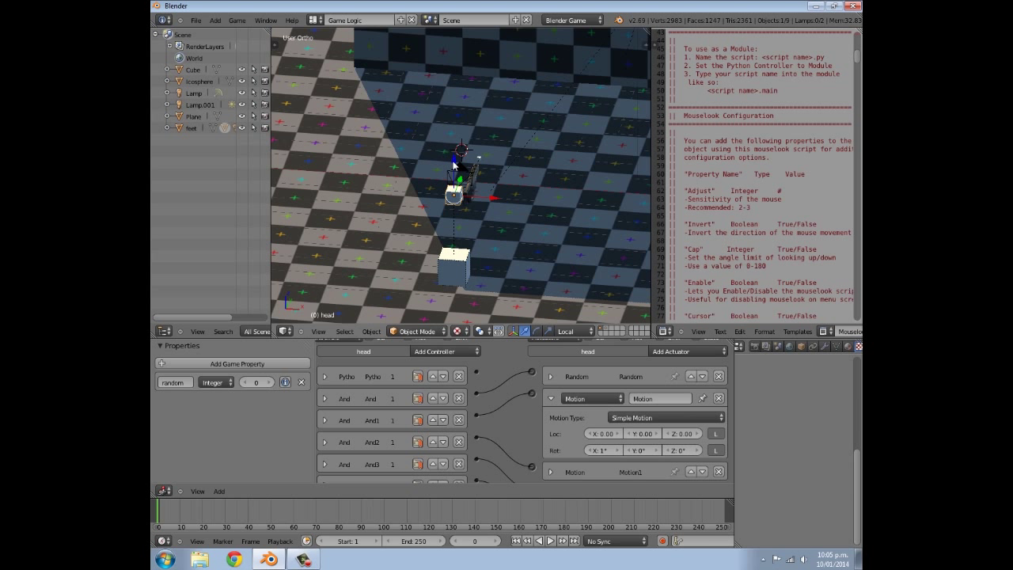
{"action": "scroll", "coordinate": [687, 431], "scroll_direction": "down", "scroll_amount": 1}
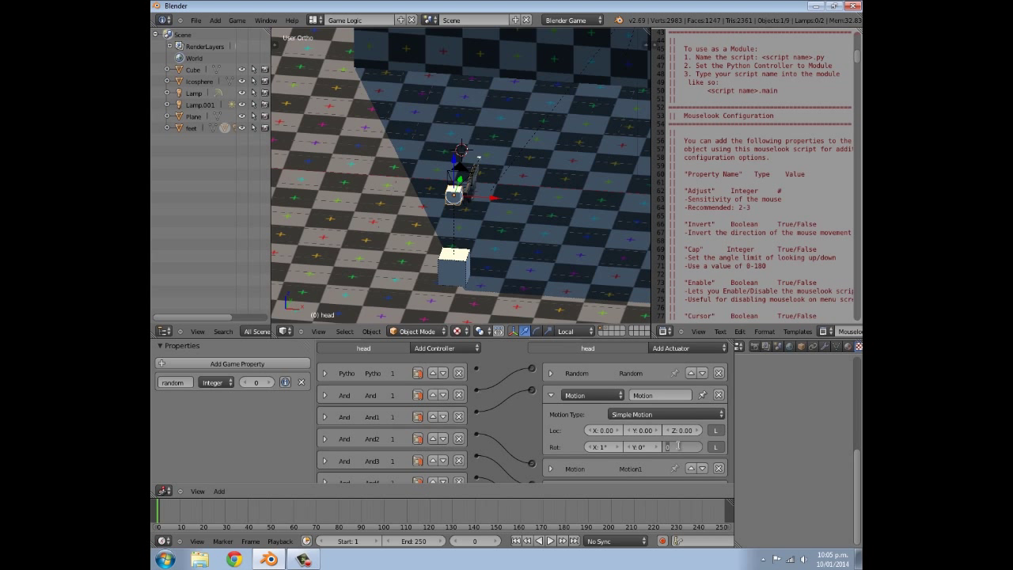
{"action": "type", "text": "1"}
{"action": "key", "text": "Return"}
{"action": "left_click", "coordinate": [552, 395]}
- Inspect the Motion1 and Motion2 actuators' rotation settings
{"action": "left_click", "coordinate": [550, 417]}
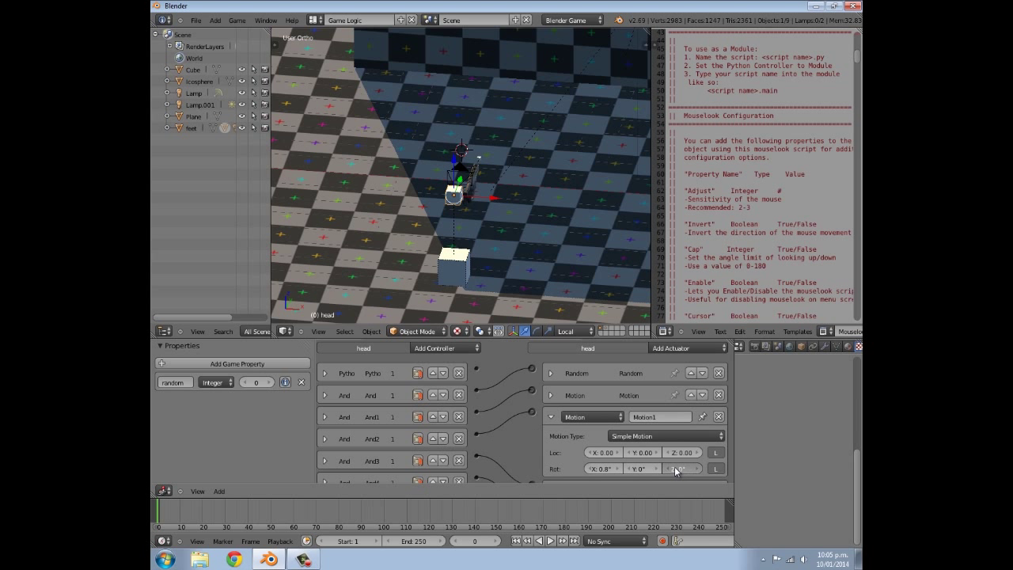
{"action": "left_click", "coordinate": [551, 417]}
{"action": "scroll", "coordinate": [557, 399], "scroll_direction": "down", "scroll_amount": 1}
{"action": "left_click", "coordinate": [551, 419]}
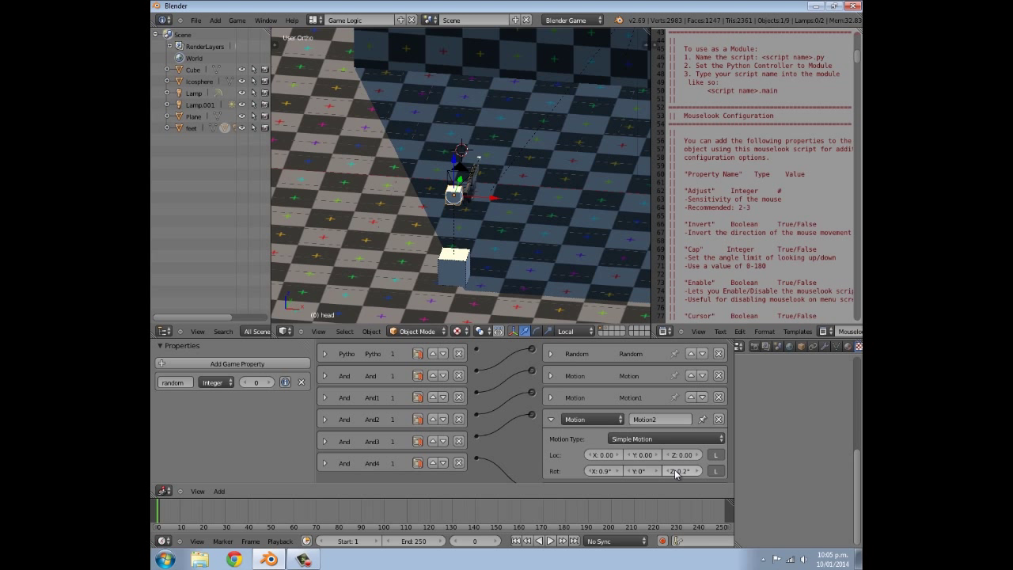
{"action": "left_click", "coordinate": [551, 419]}
- Set Motion3's Z rotation to 0.5° and return to the camera view
{"action": "left_click", "coordinate": [551, 440]}
{"action": "scroll", "coordinate": [663, 473], "scroll_direction": "down", "scroll_amount": 1}
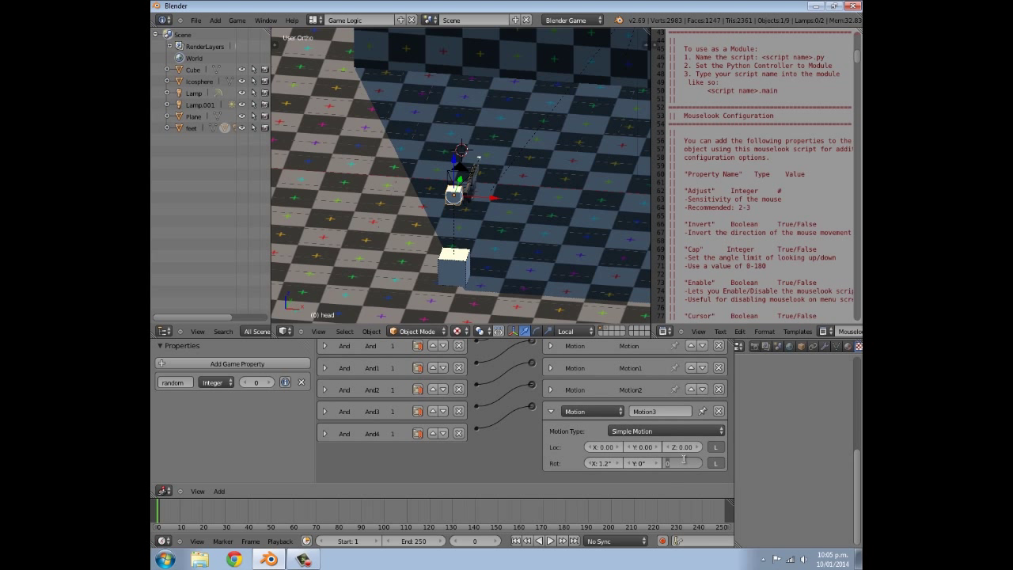
{"action": "type", "text": "0.5"}
{"action": "key", "text": "Return"}
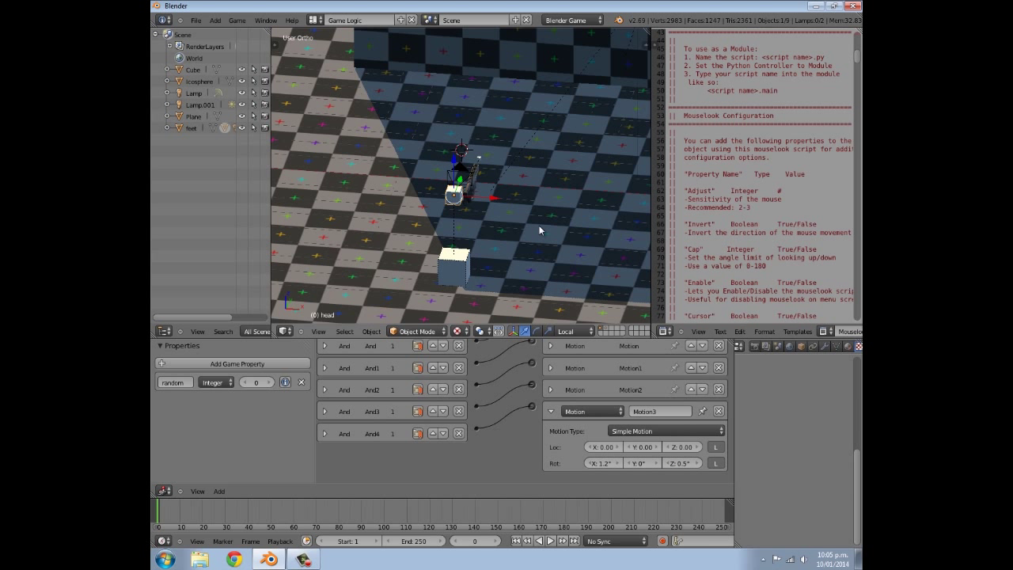
{"action": "key", "text": "KP_0"}
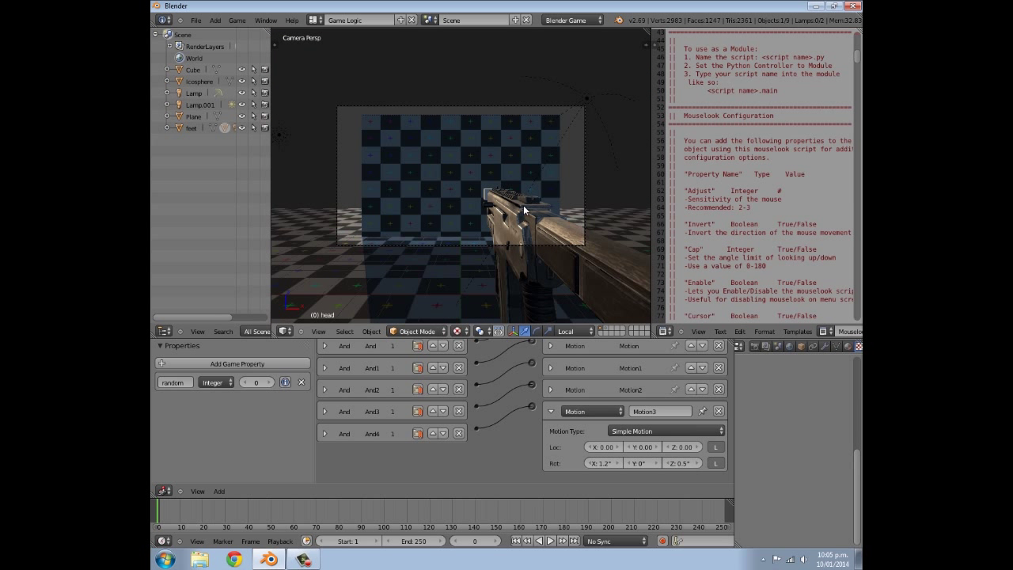
{"action": "key", "text": "p"}
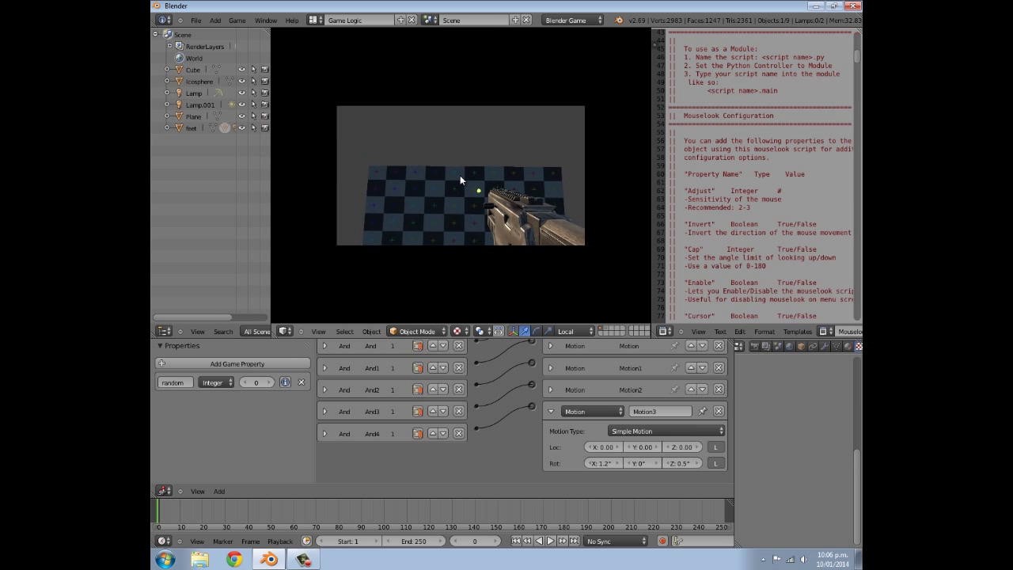
{"action": "key", "text": "Escape"}
{"action": "middle_click_drag", "start_coordinate": [460, 175], "coordinate": [422, 169]}
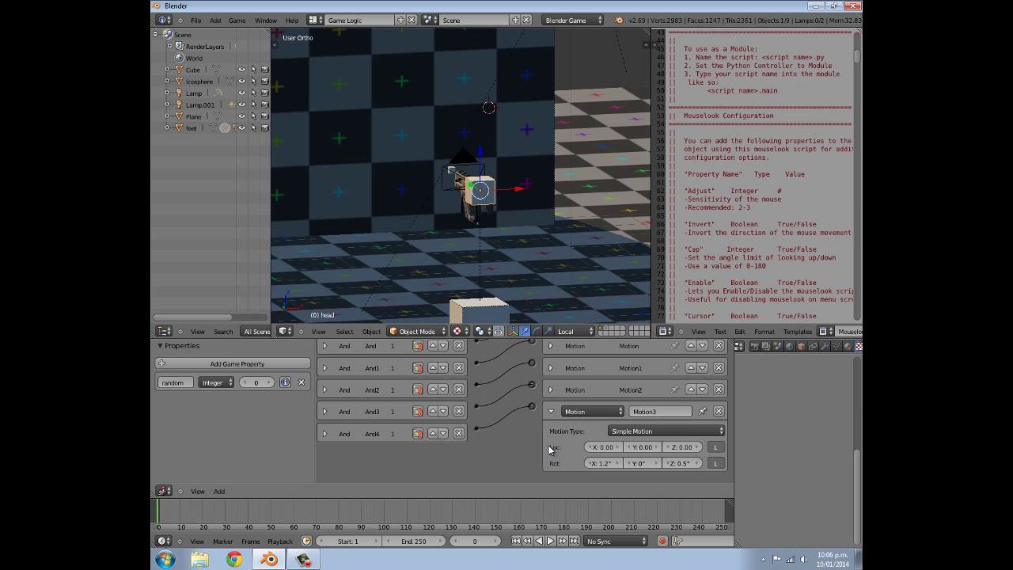
- Change the Motion actuator's Z rotation to 0.4°
{"action": "left_click", "coordinate": [552, 415]}
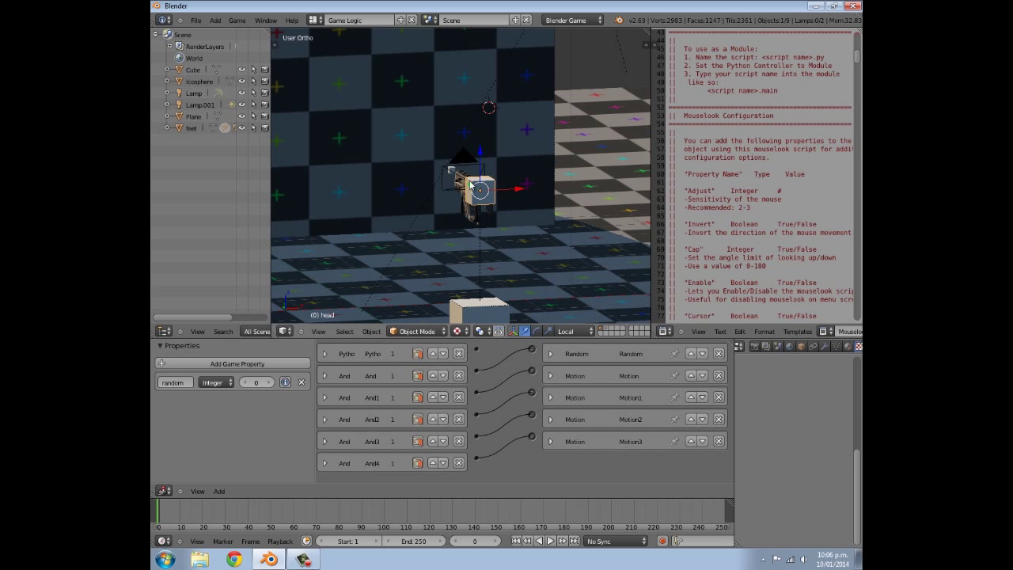
{"action": "mouse_move", "coordinate": [448, 123]}
{"action": "middle_mouse_down"}
{"action": "mouse_move", "coordinate": [430, 186]}
{"action": "mouse_move", "coordinate": [436, 256]}
{"action": "mouse_move", "coordinate": [463, 133]}
{"action": "middle_mouse_up"}
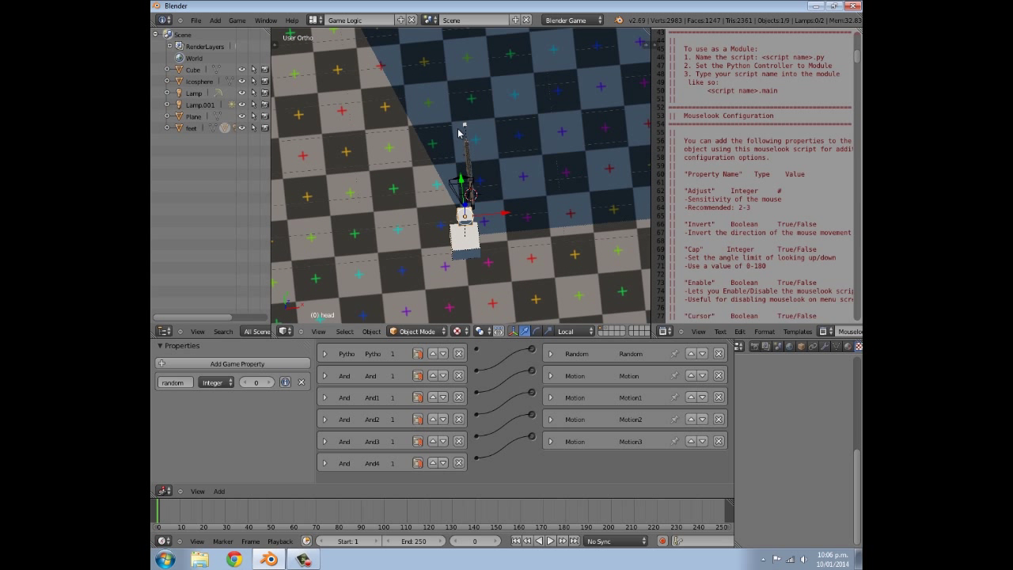
{"action": "left_click", "coordinate": [551, 376]}
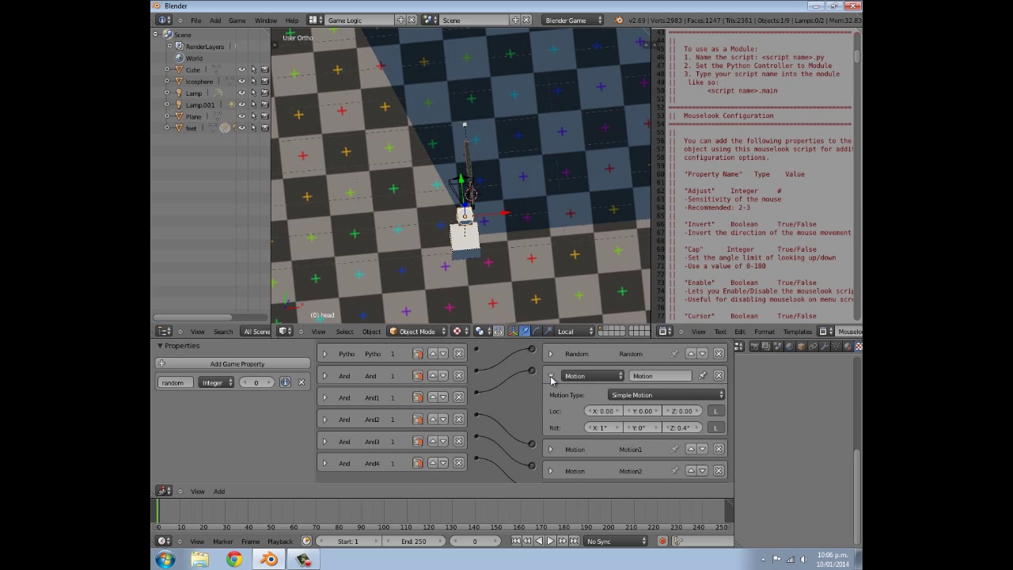
{"action": "left_click", "coordinate": [551, 376]}
{"action": "left_click", "coordinate": [690, 428]}
{"action": "key", "text": "Return"}
{"action": "left_click", "coordinate": [551, 376]}
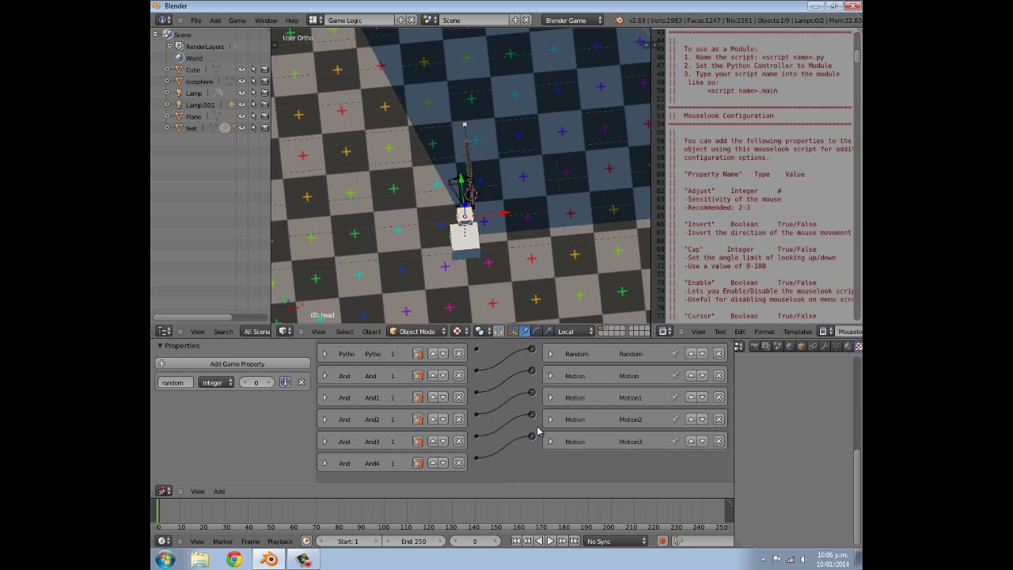
- Set Motion2's Z rotation to -0.2° and look through the game camera
{"action": "left_click", "coordinate": [551, 420]}
{"action": "left_click", "coordinate": [682, 470]}
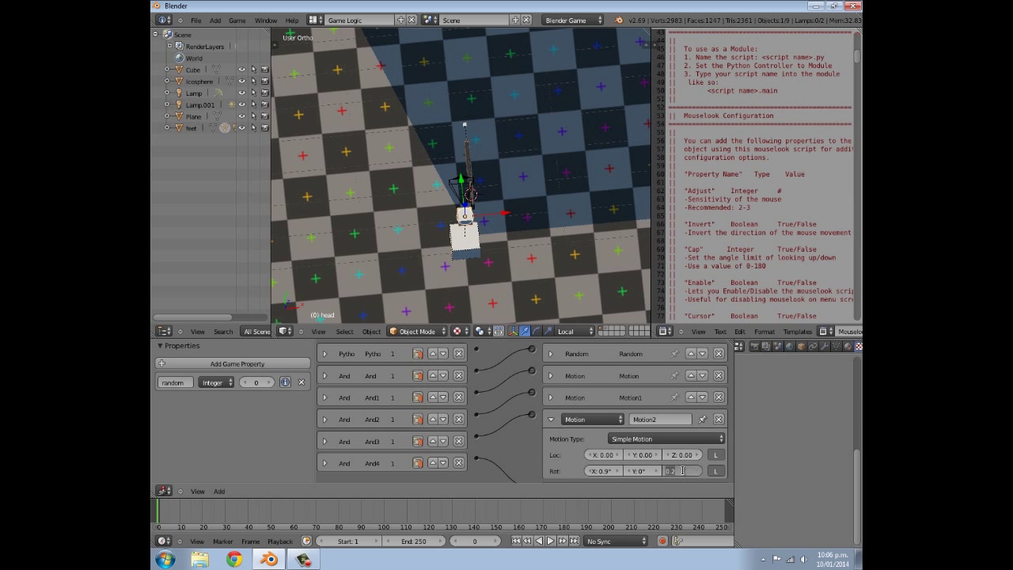
{"action": "key", "text": "Return"}
{"action": "key", "text": "KP_0"}
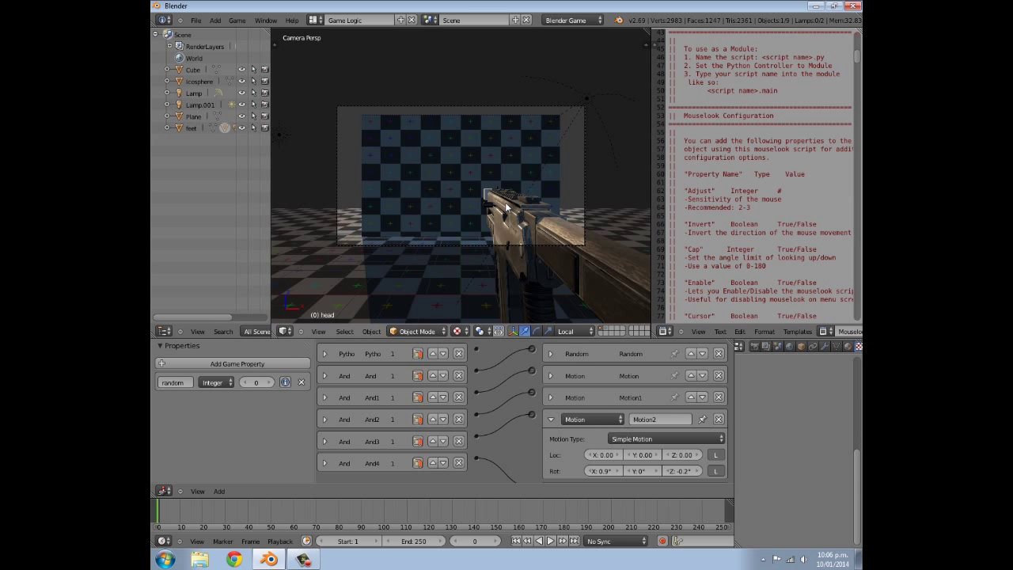
{"action": "key", "text": "p"}
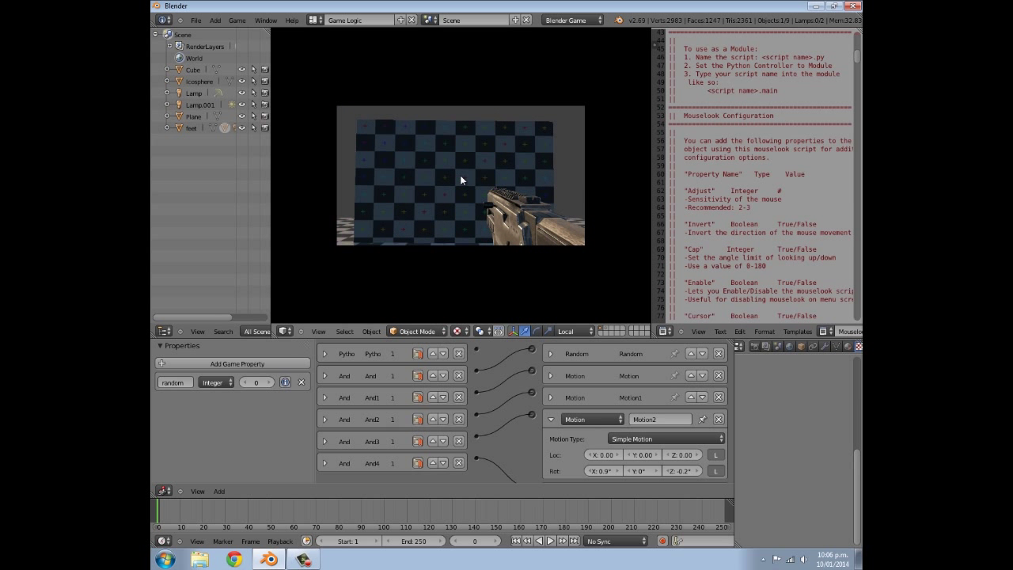
{"action": "key", "text": "Escape"}
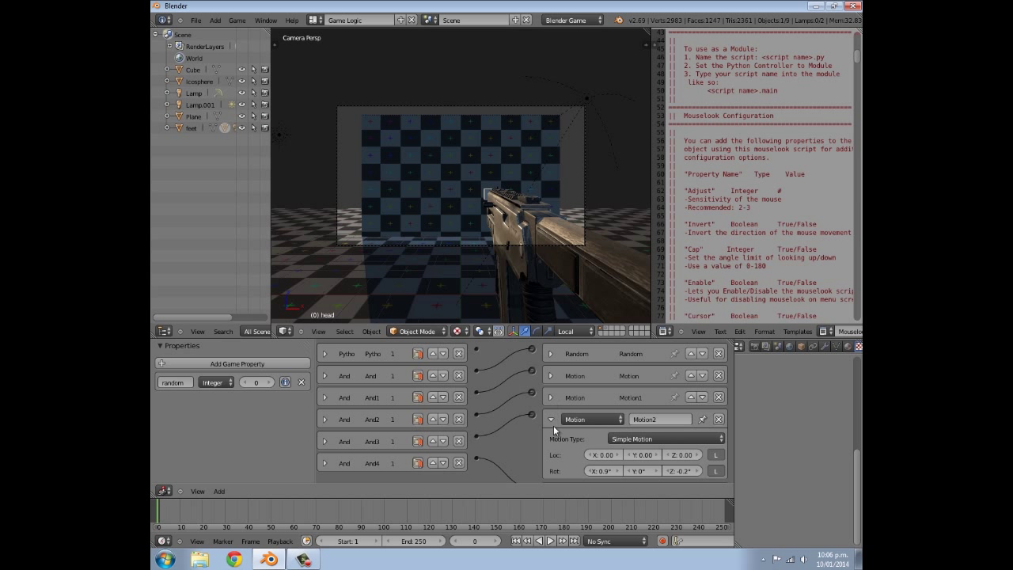
{"action": "left_click", "coordinate": [552, 419]}
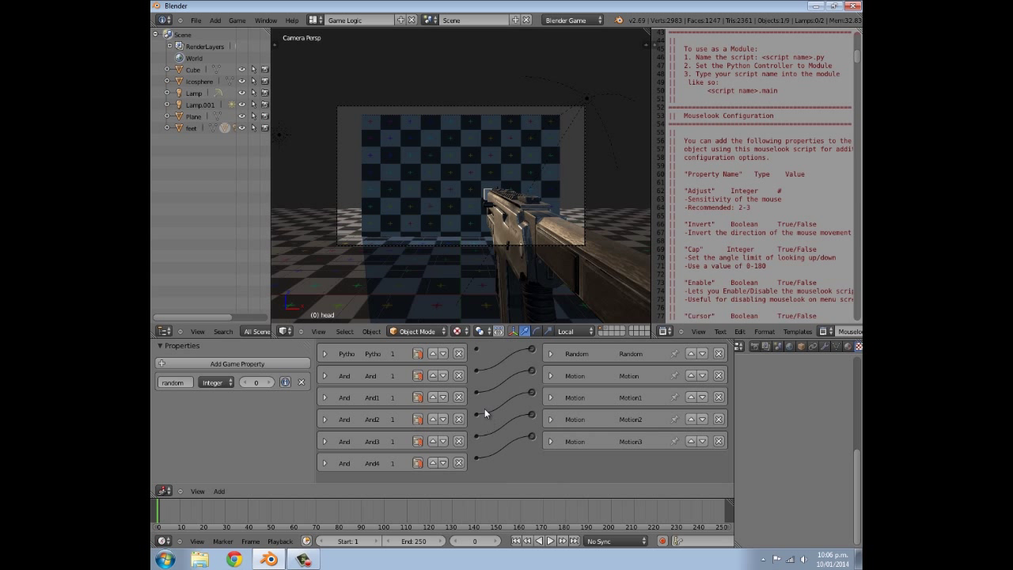
{"action": "middle_click_drag", "start_coordinate": [485, 412], "coordinate": [478, 469]}
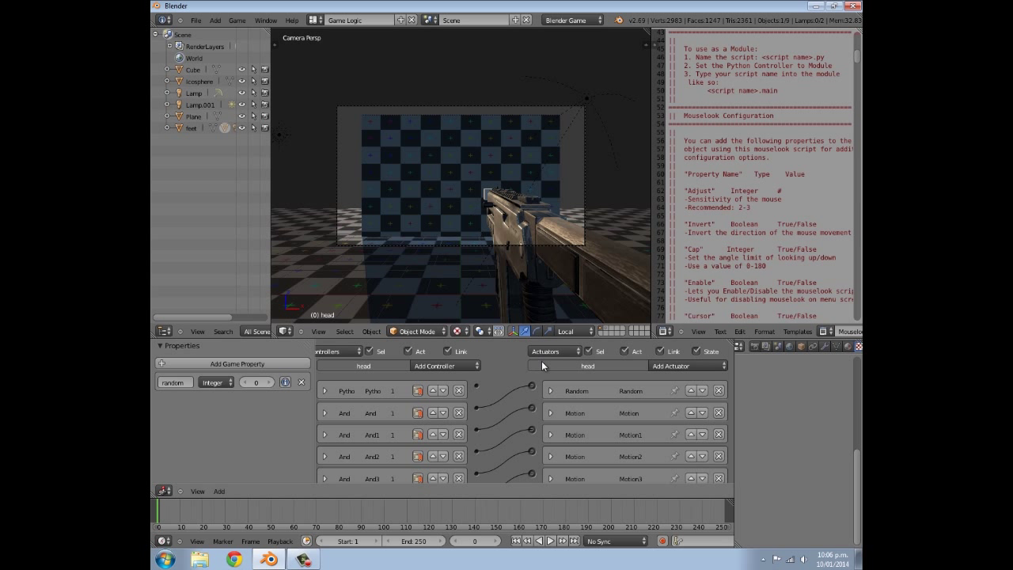
- Check the Random actuator's Int Uniform 1–4 settings, then run the game twice to test recoil
{"action": "left_click", "coordinate": [551, 391]}
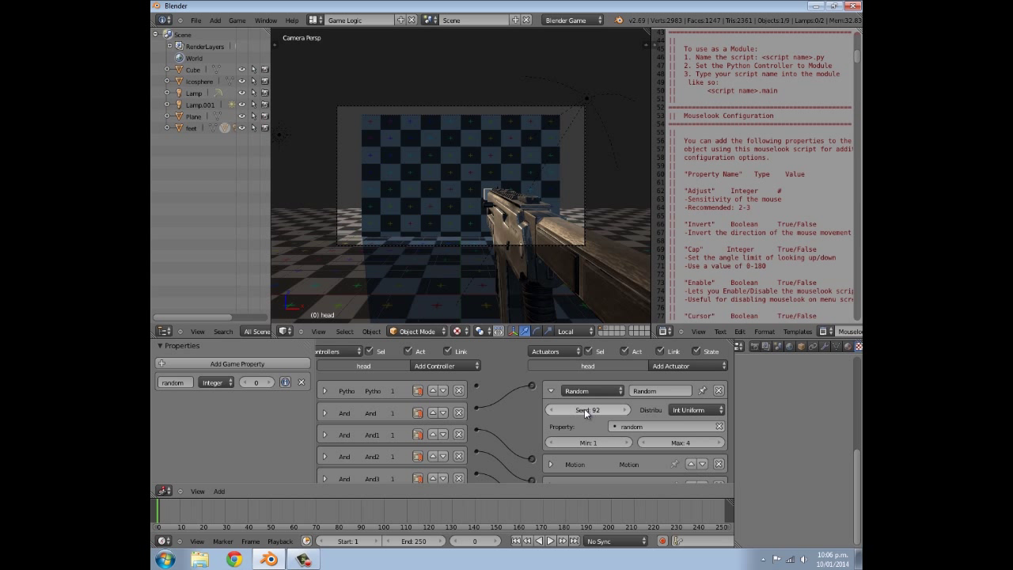
{"action": "key", "text": "p"}
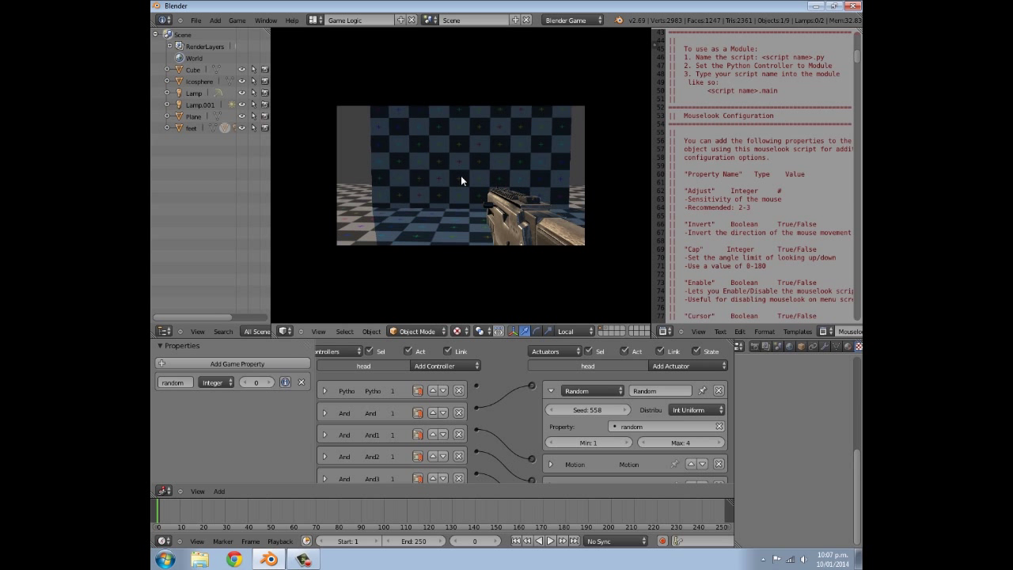
{"action": "key", "text": "Escape"}
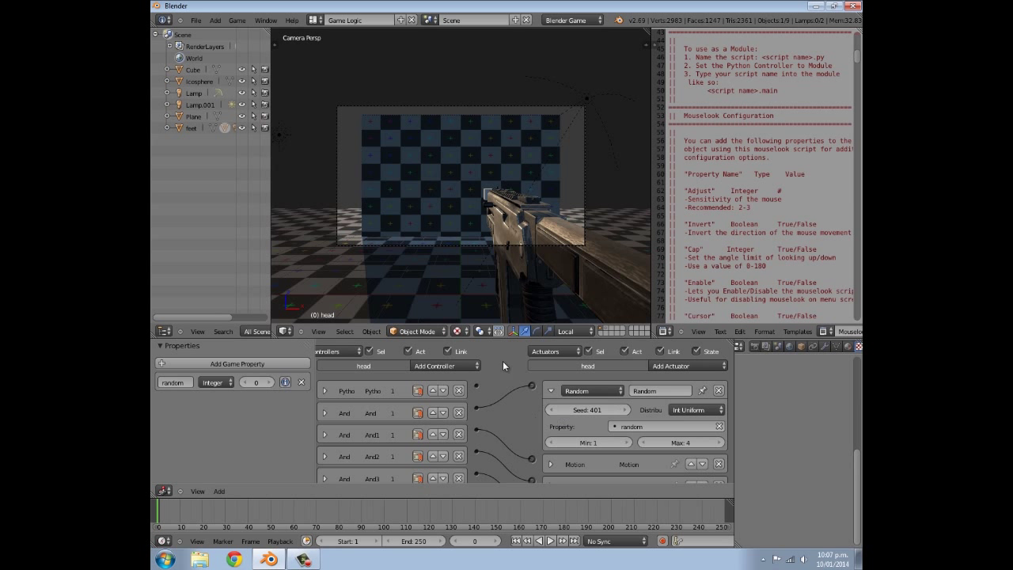
{"action": "key", "text": "p"}
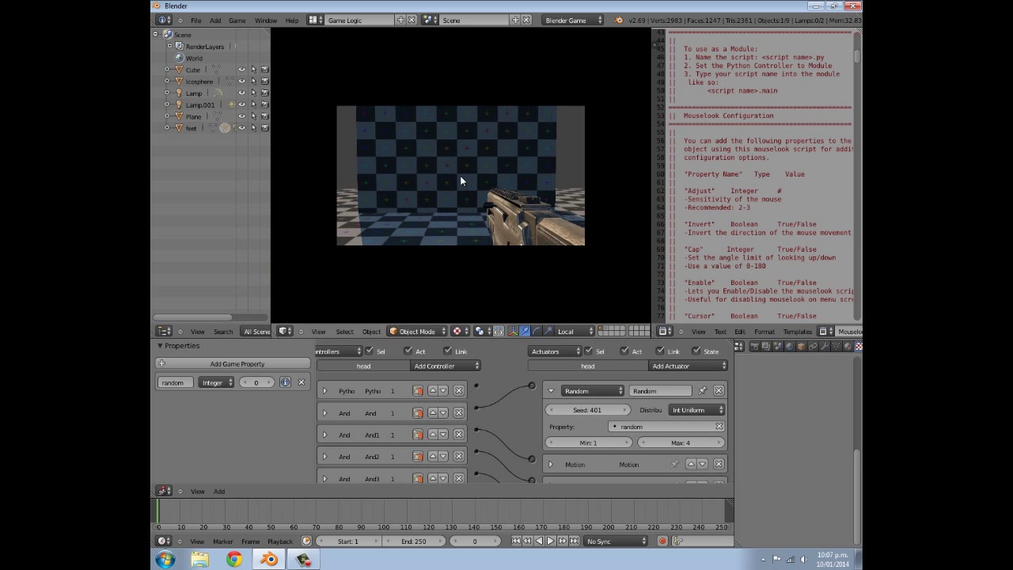